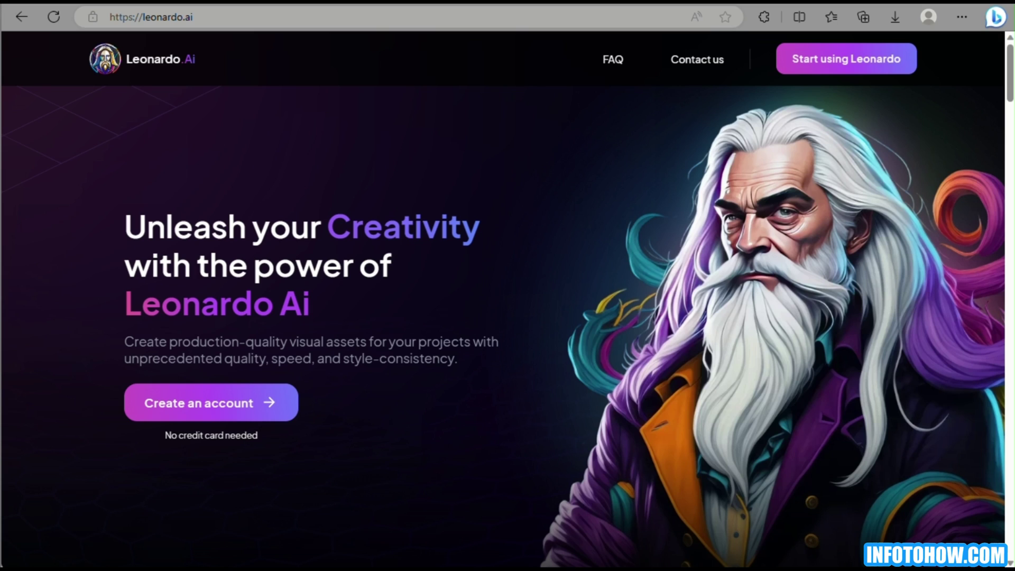
- Enter the Leonardo web app, go to AI Image Generation and clear the existing chicken prompt
click(799, 58)
click(559, 238)
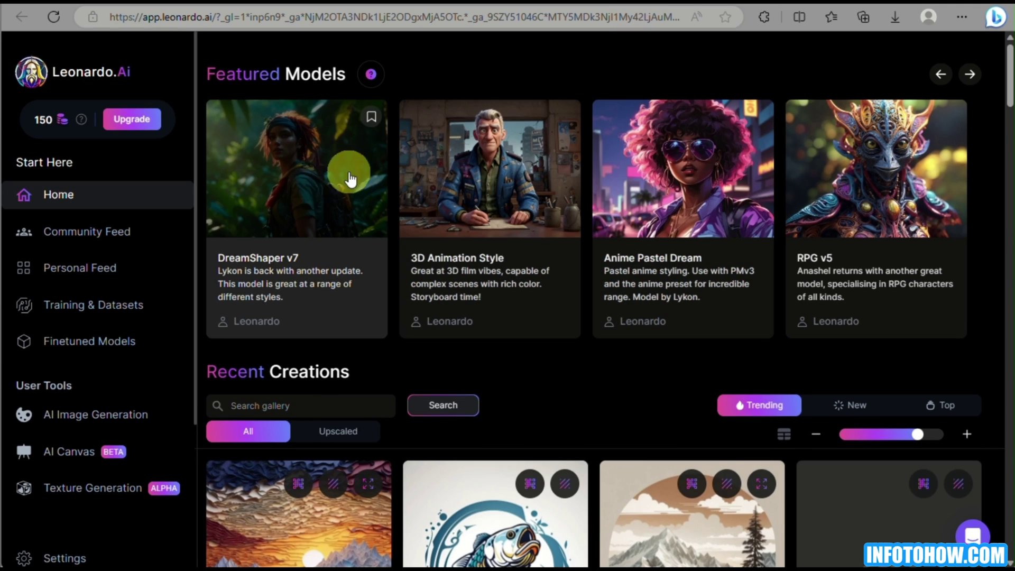
scroll(296, 238, down, 10)
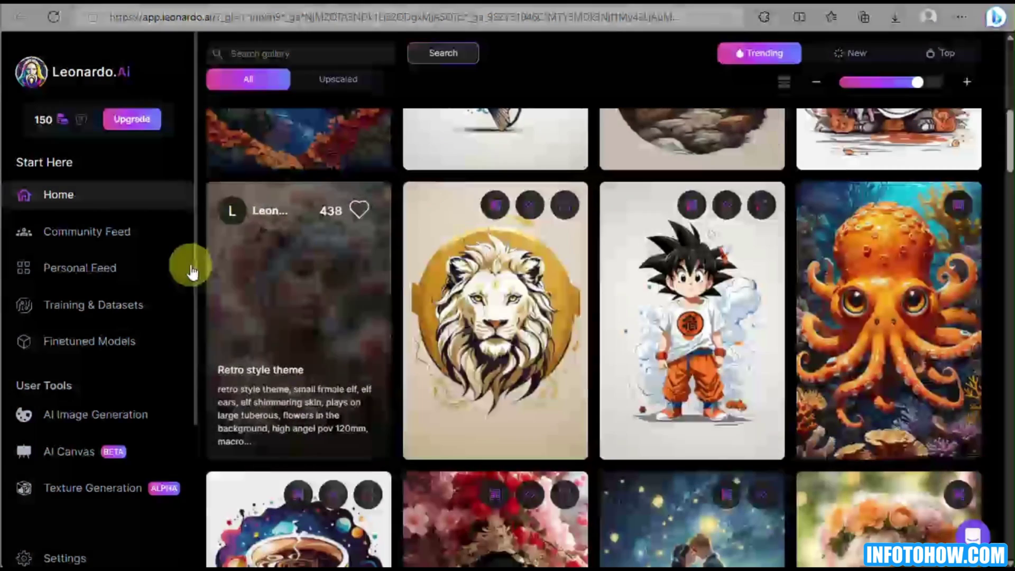
click(59, 415)
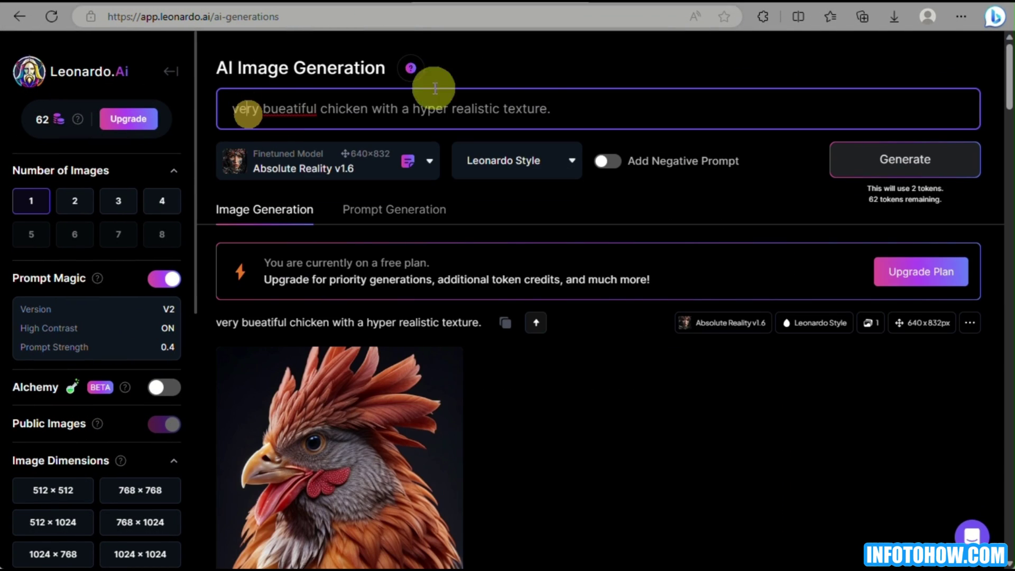
drag(573, 105, 167, 125)
key(BackSpace)
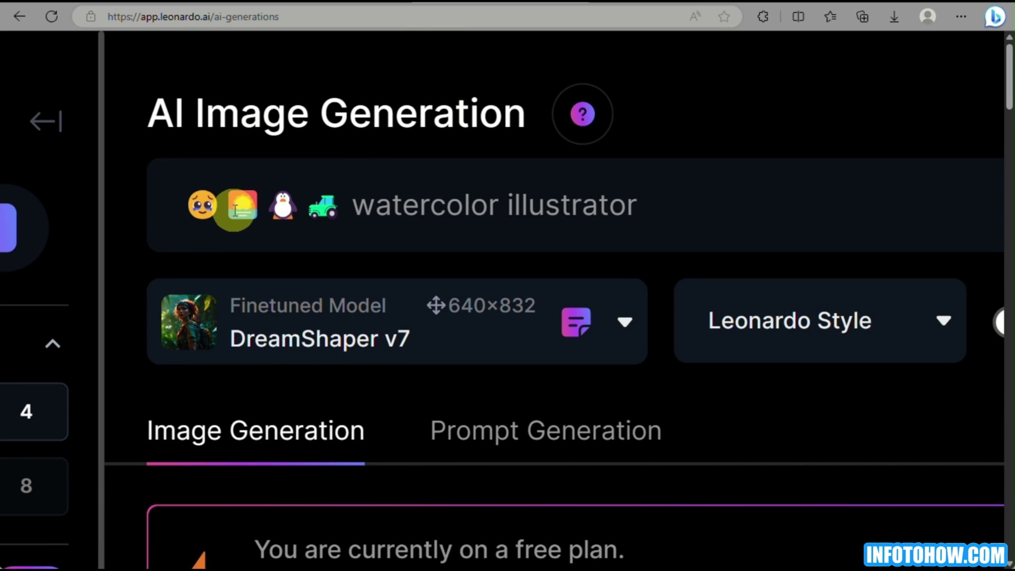
- Examine the emoji prompt ending in "watercolor illustrator" and the tractor images generated from the emoji prompts
drag(181, 197, 648, 204)
click(648, 204)
scroll(652, 207, down, 20)
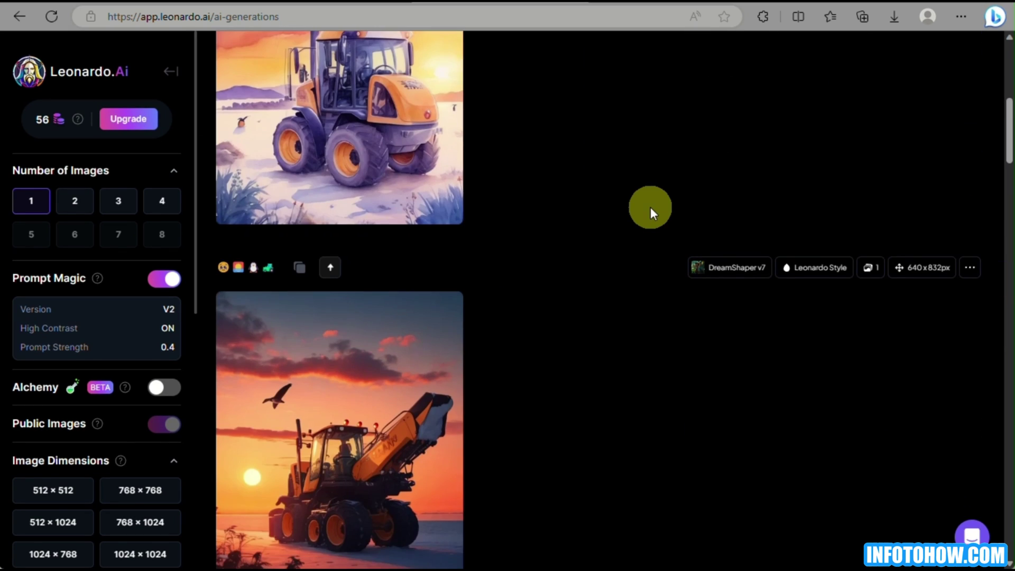
scroll(650, 207, up, 1)
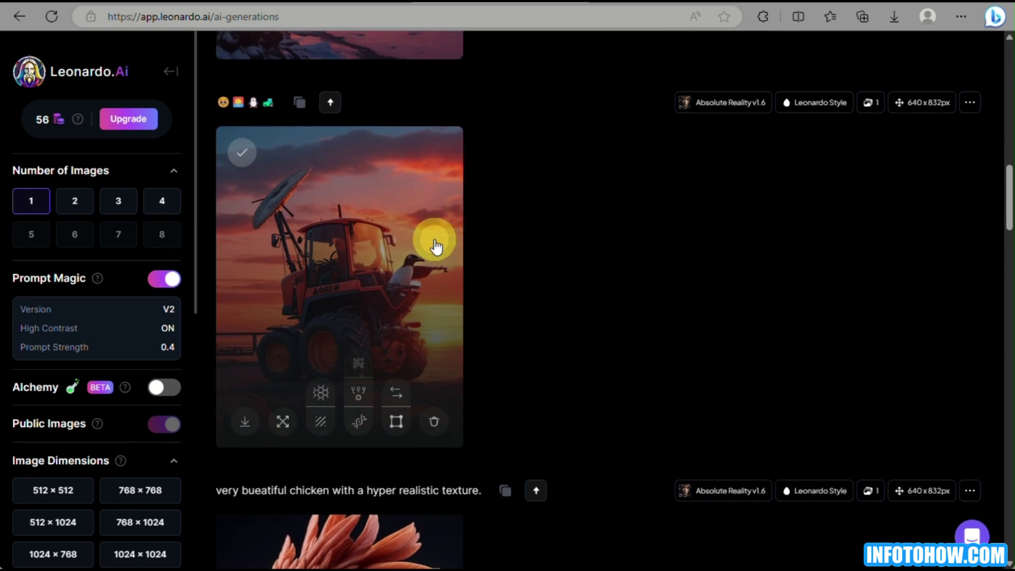
click(433, 242)
click(788, 258)
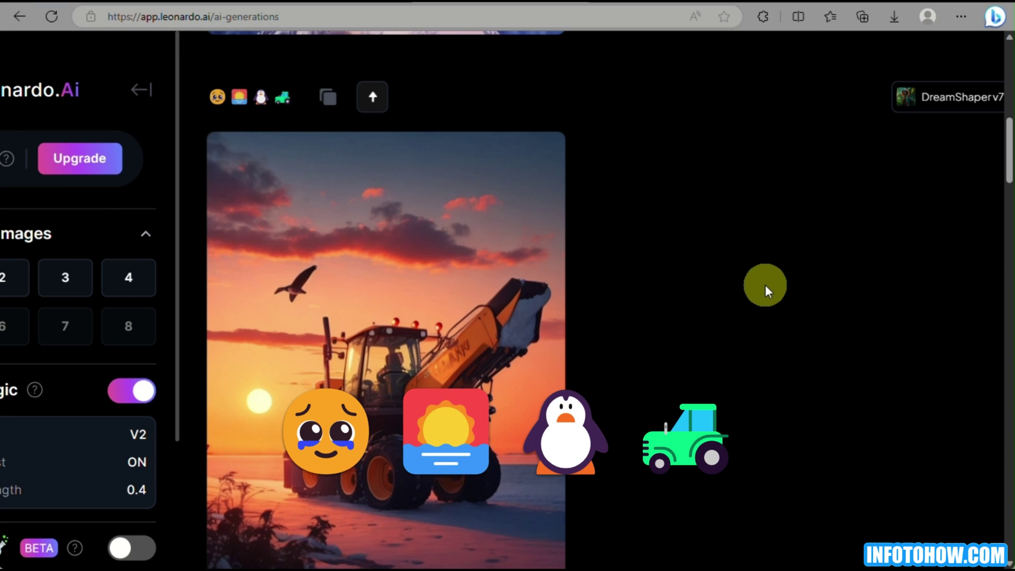
- Replace "watercolor" with "pastel" in the emoji prompt and generate the image
scroll(765, 285, up, 10)
scroll(765, 284, up, 7)
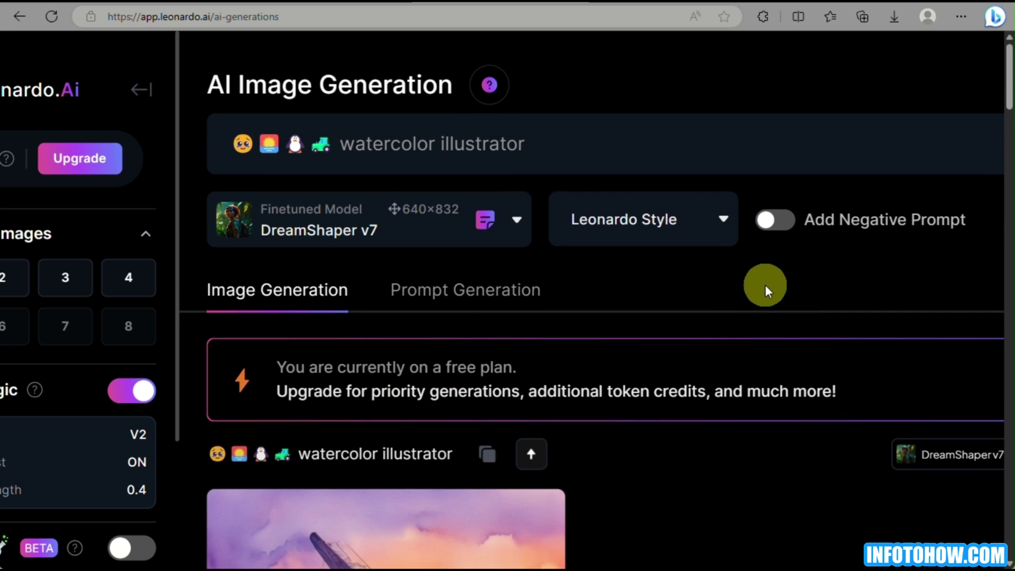
drag(539, 144, 344, 145)
click(430, 141)
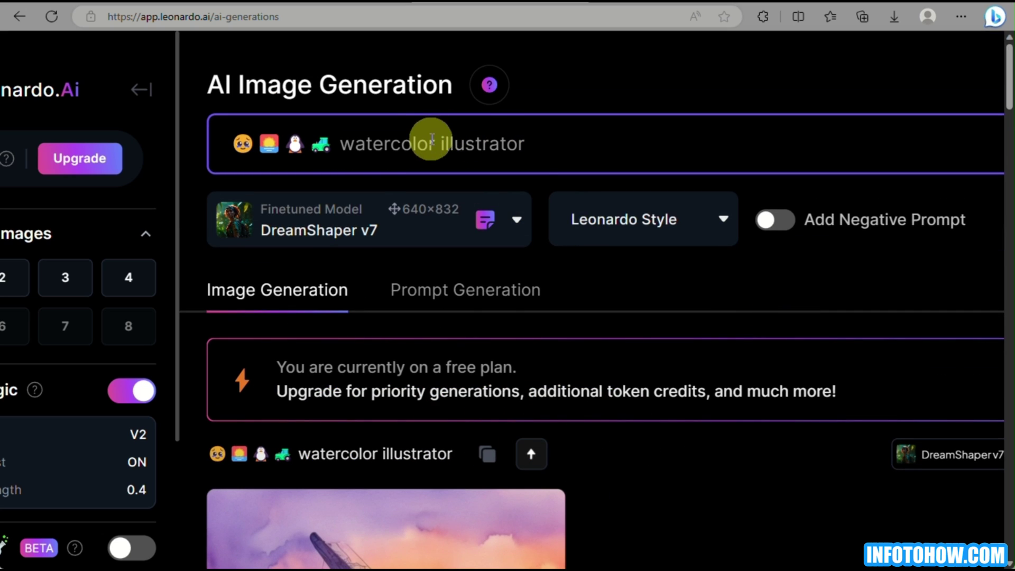
drag(438, 142, 344, 143)
text(past)
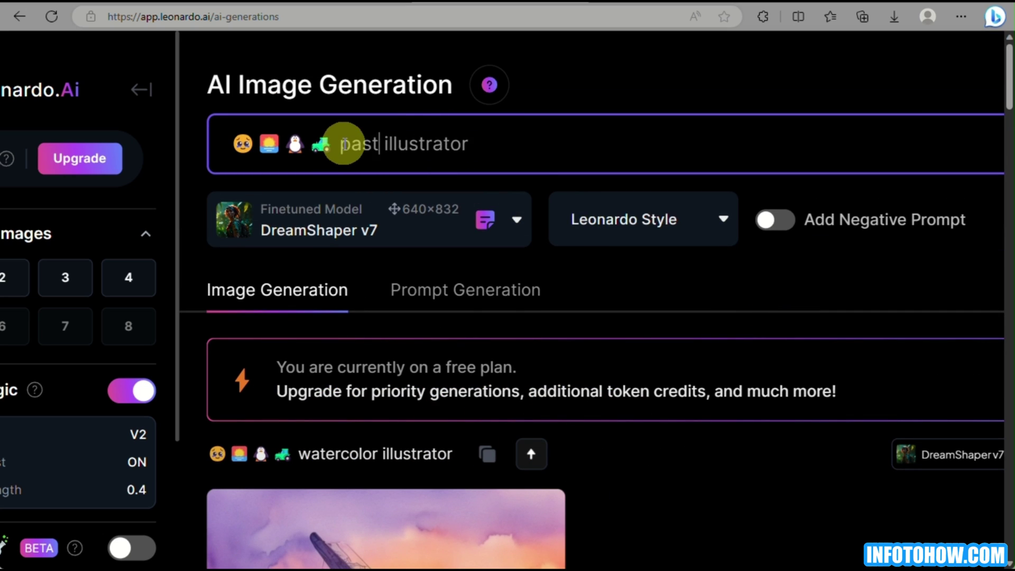
key(Return)
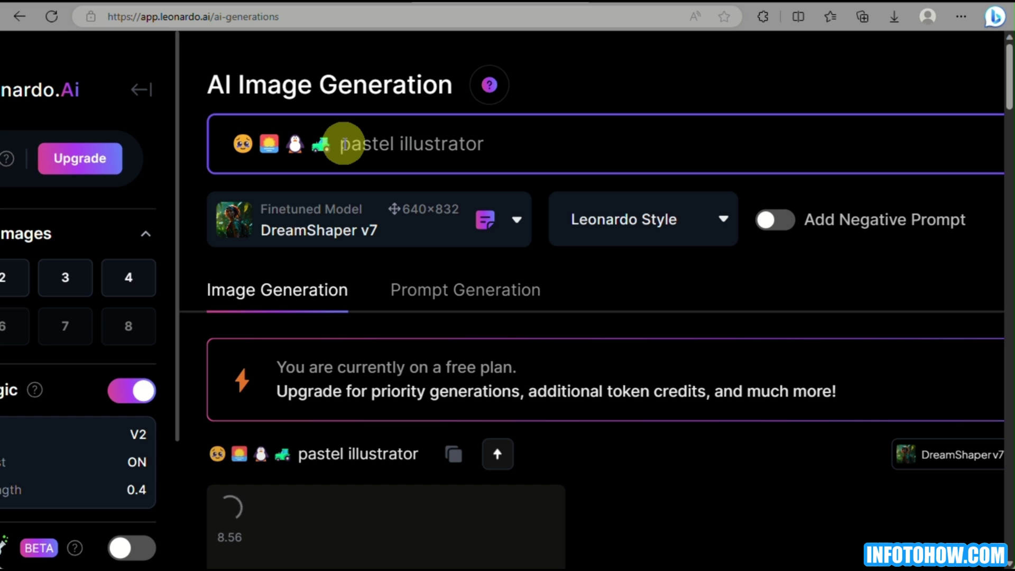
scroll(626, 204, down, 10)
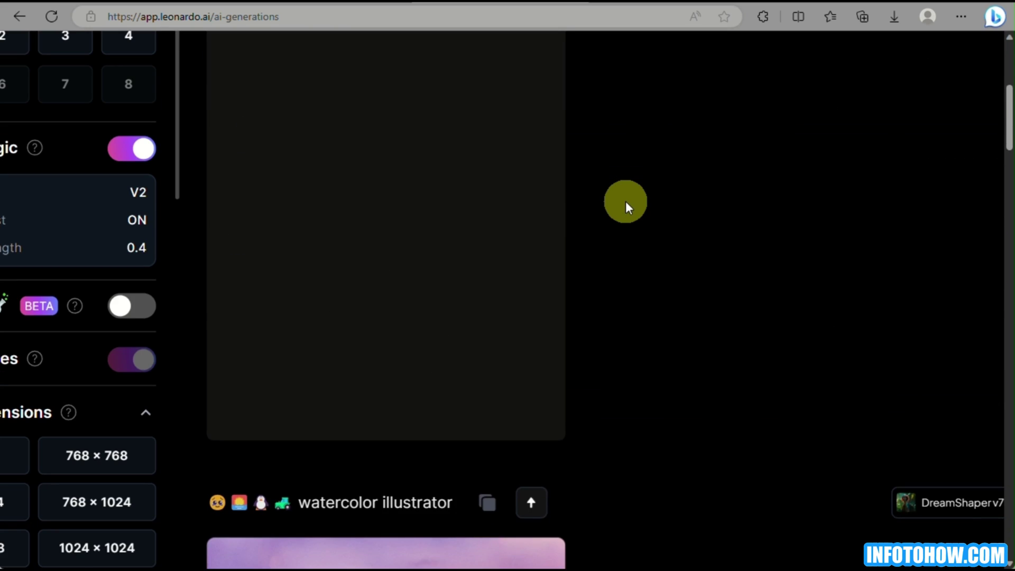
scroll(626, 201, up, 2)
scroll(626, 201, down, 1)
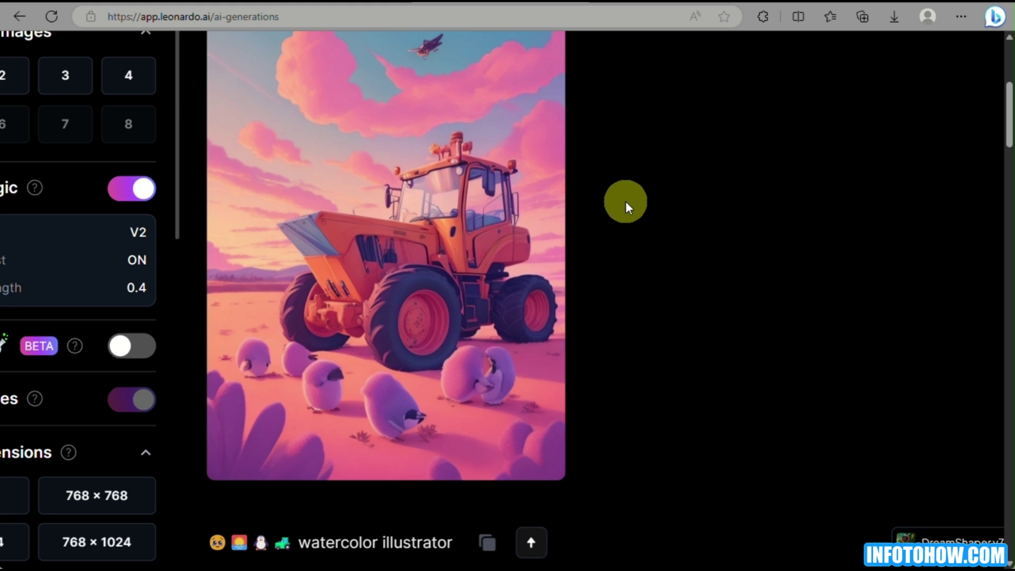
- Insert "oil" directly before "pastel" in the emoji prompt and generate the image
scroll(626, 201, up, 10)
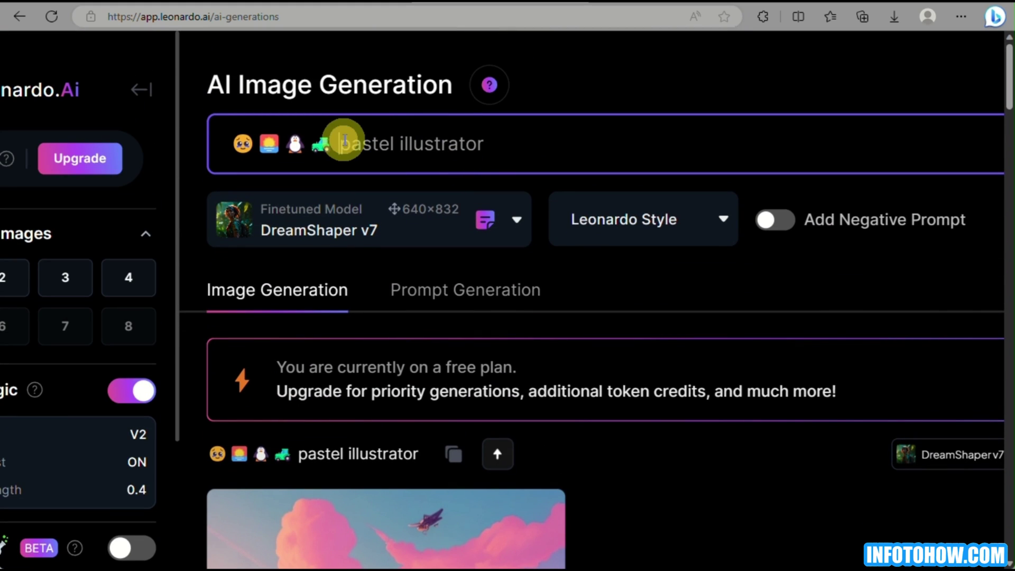
text(oil)
key(Return)
scroll(344, 140, down, 5)
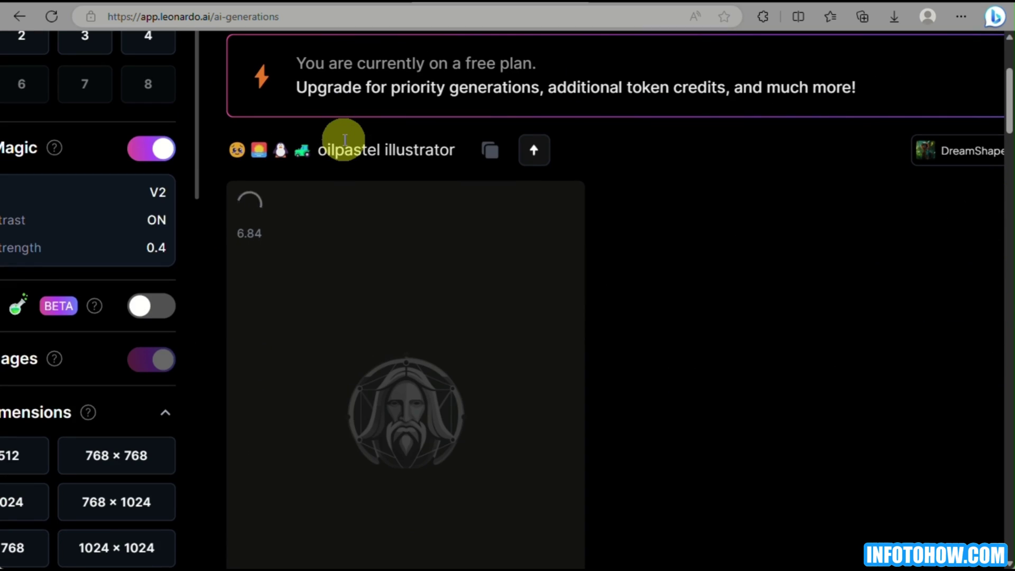
scroll(344, 140, down, 3)
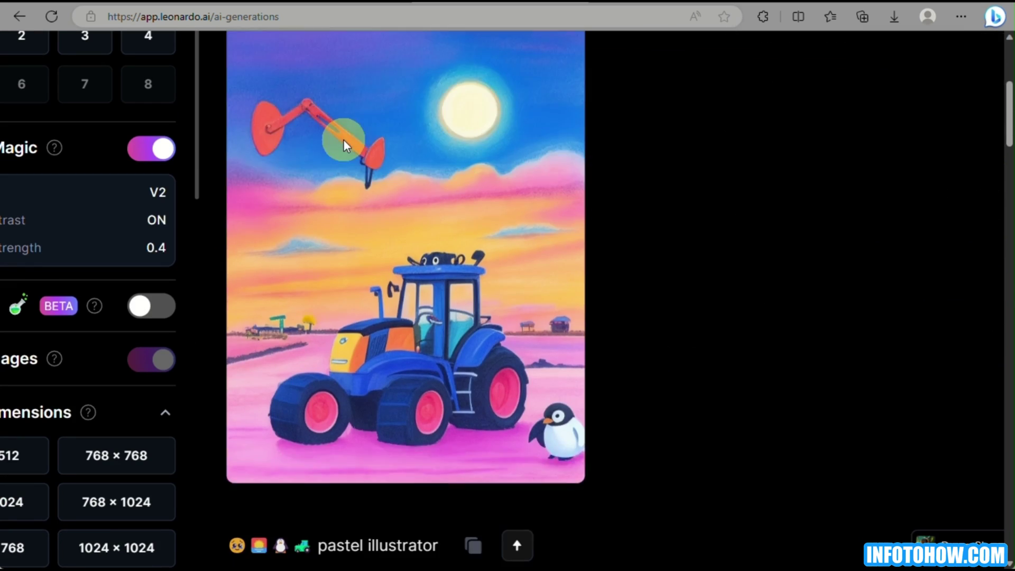
- Replace "oilpastel" with "spray paint" in the emoji prompt and generate the image
scroll(344, 145, up, 9)
drag(434, 143, 369, 143)
key(BackSpace)
key(BackSpace)
text(spray)
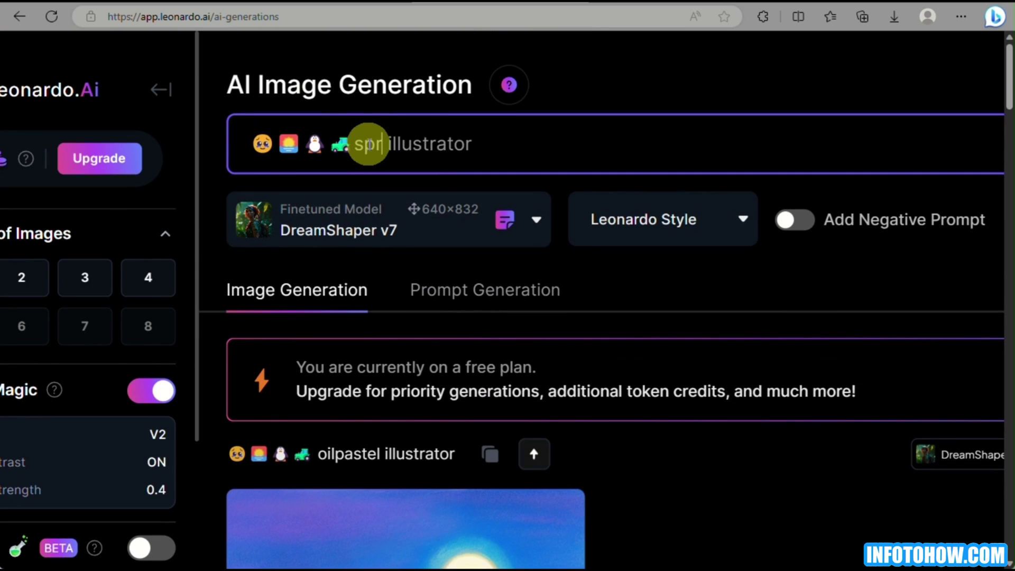
text( paing)
key(Return)
key(BackSpace)
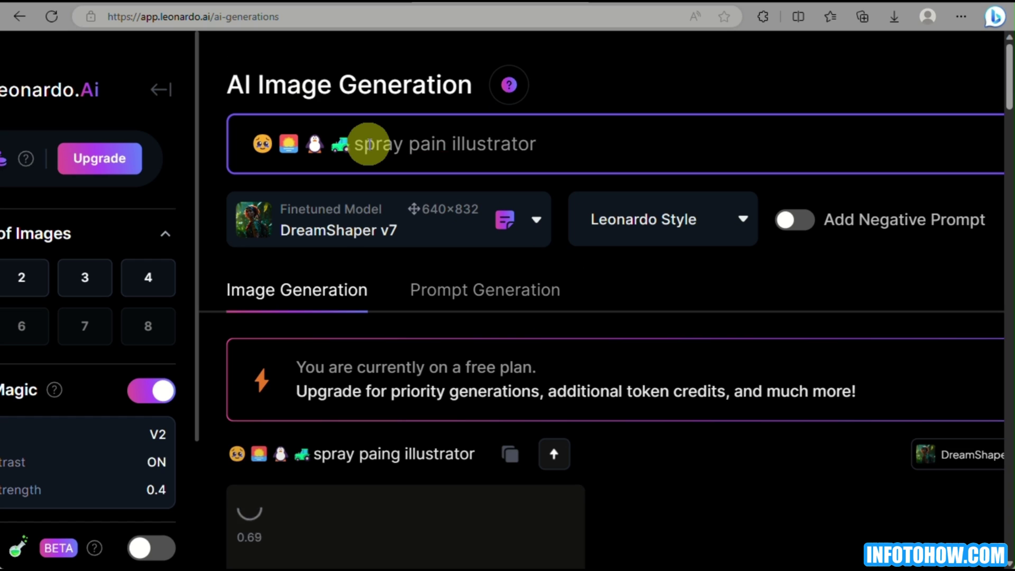
text(t)
key(Return)
scroll(368, 144, down, 5)
scroll(368, 144, up, 3)
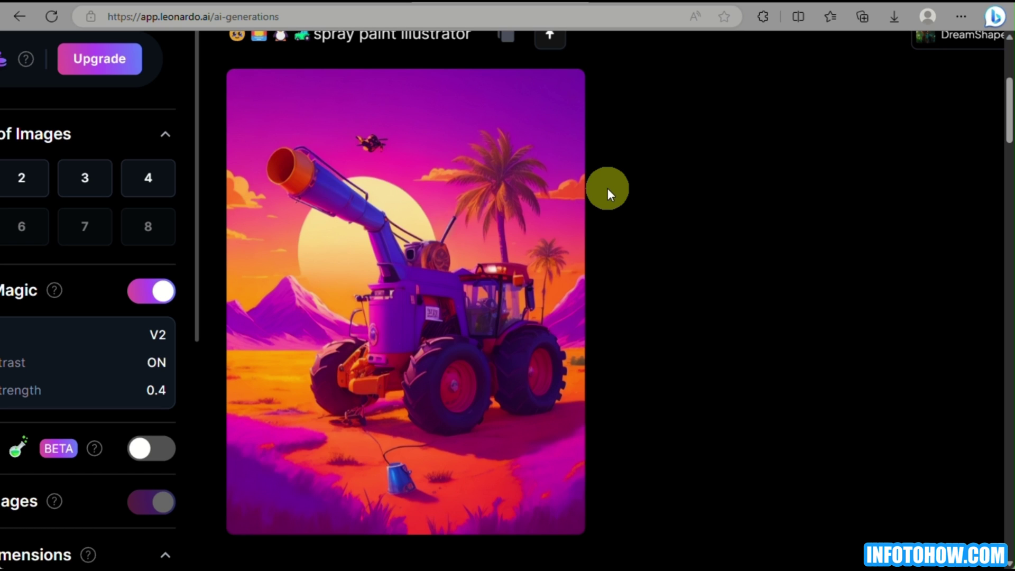
- Replace "spray paint" with "grafitti" in the emoji prompt and generate the image
scroll(684, 292, up, 8)
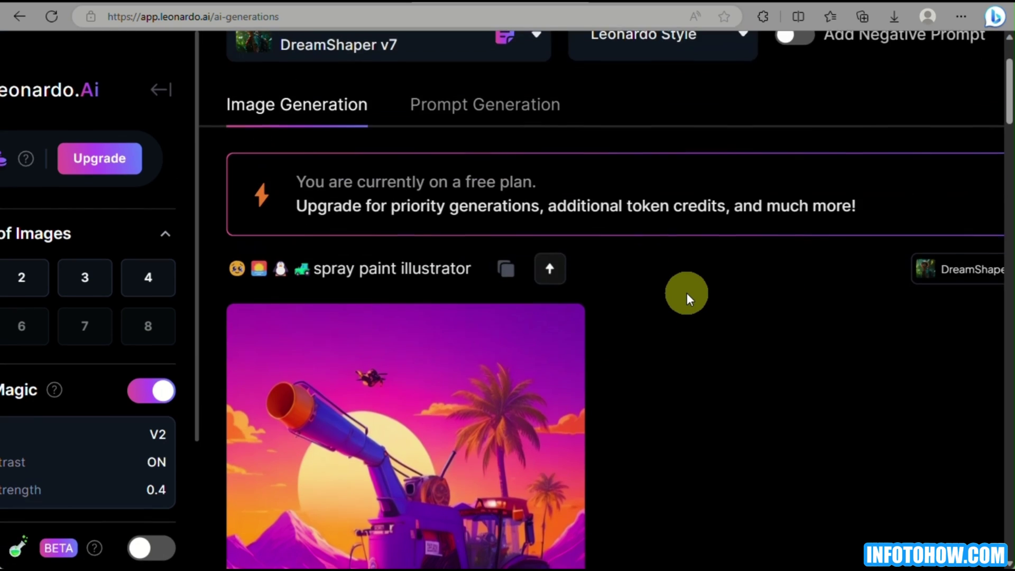
drag(454, 145, 356, 144)
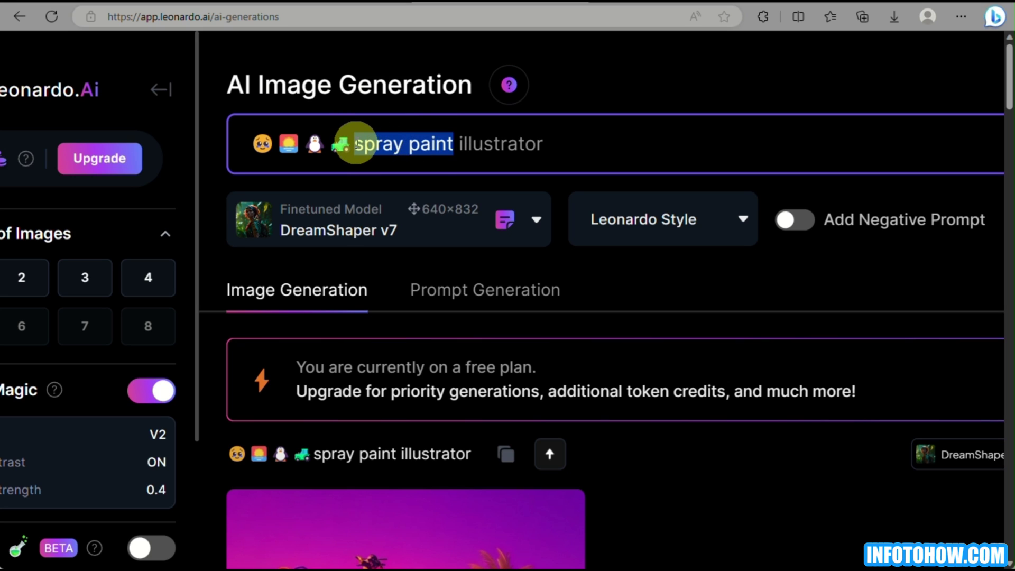
text(graffitti)
key(Return)
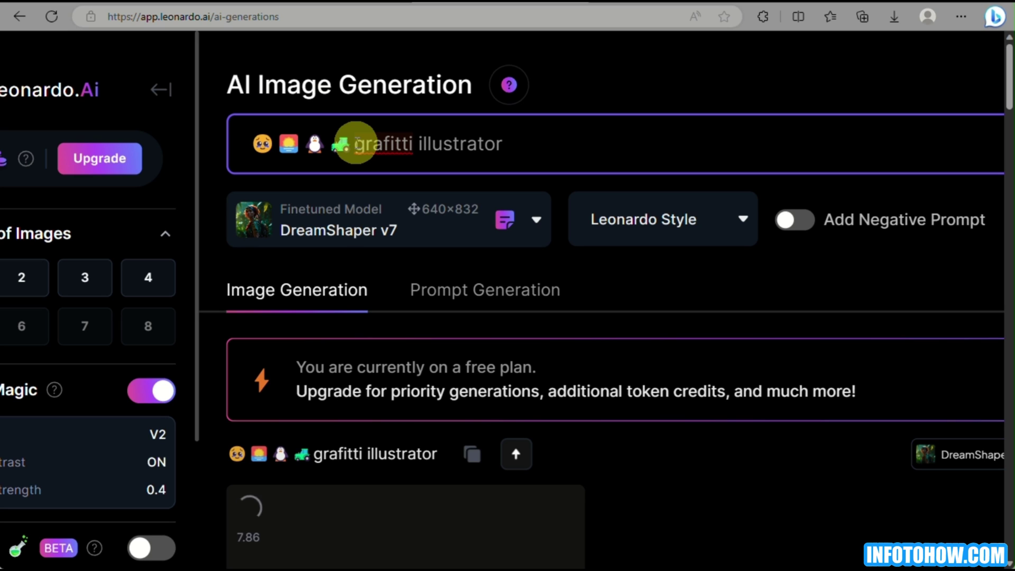
right_click(371, 142)
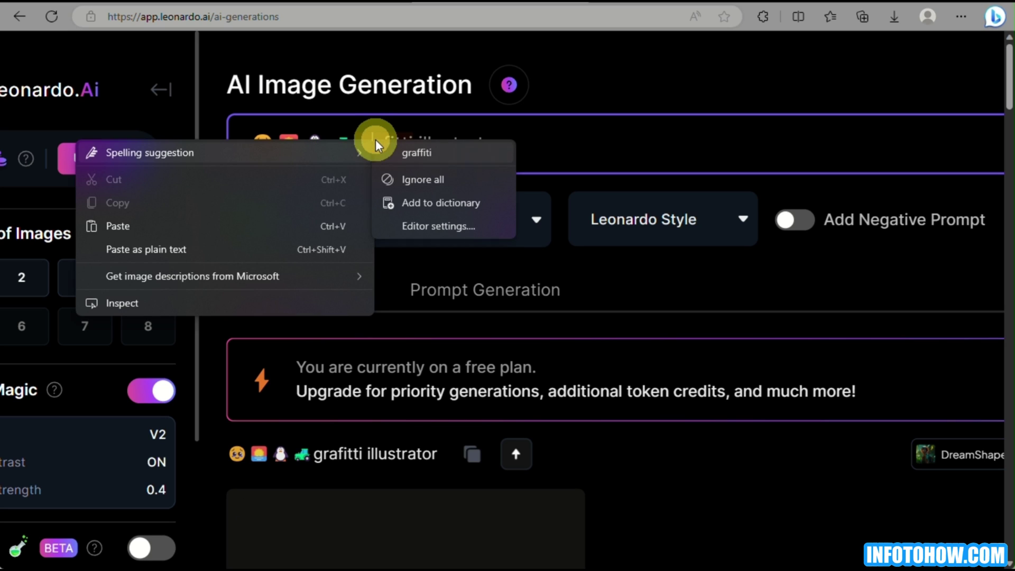
click(608, 154)
scroll(503, 325, down, 5)
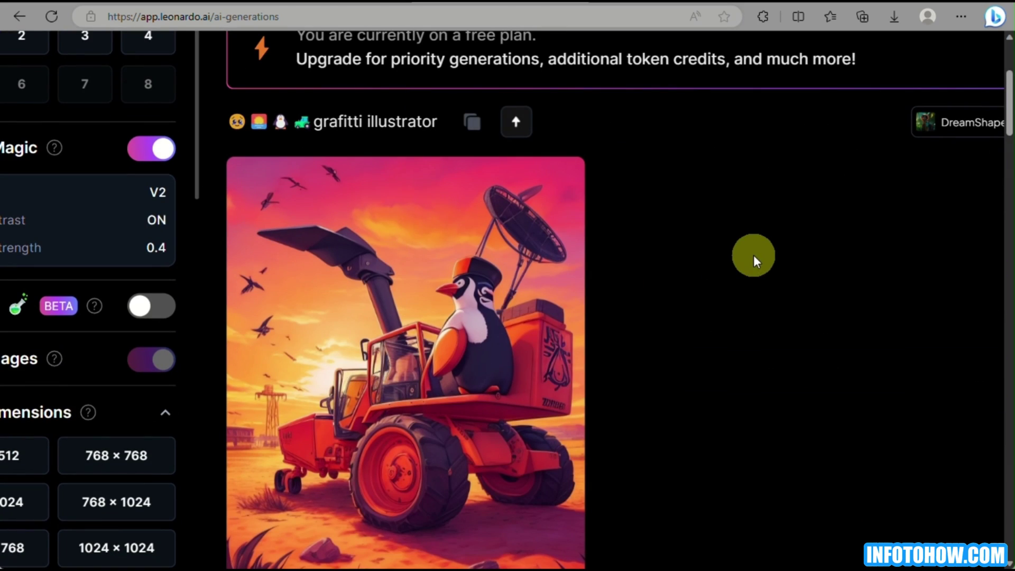
scroll(595, 233, up, 5)
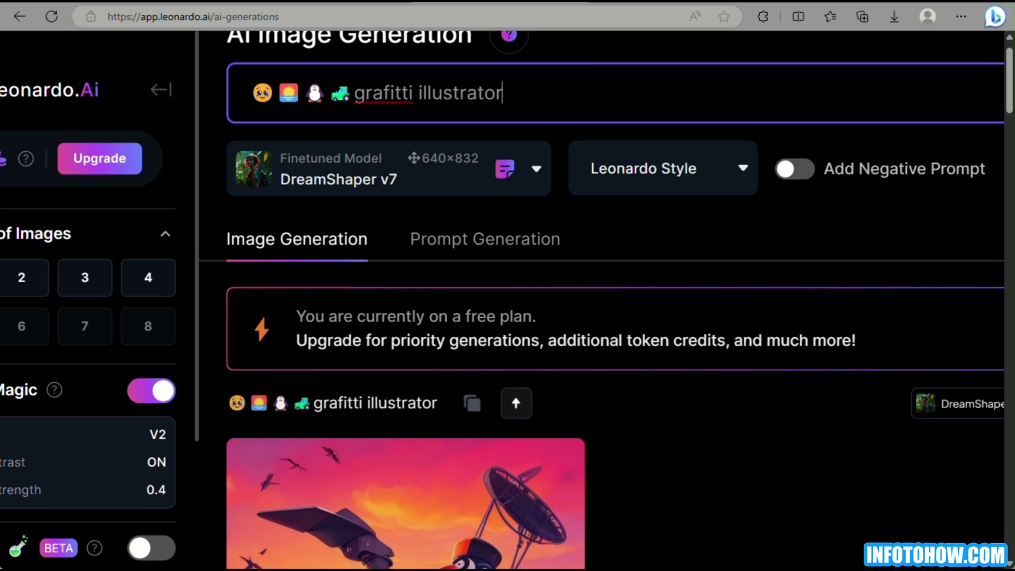
- Look through the earlier generated images and the web search results for Frans Lanting photos
scroll(576, 174, down, 15)
scroll(594, 283, down, 5)
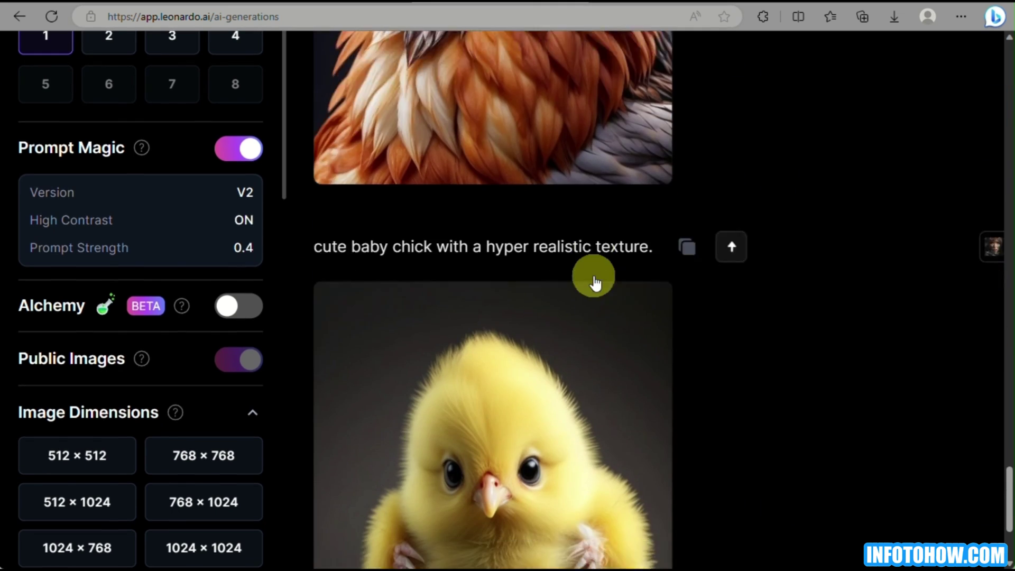
scroll(594, 282, up, 20)
scroll(594, 283, up, 5)
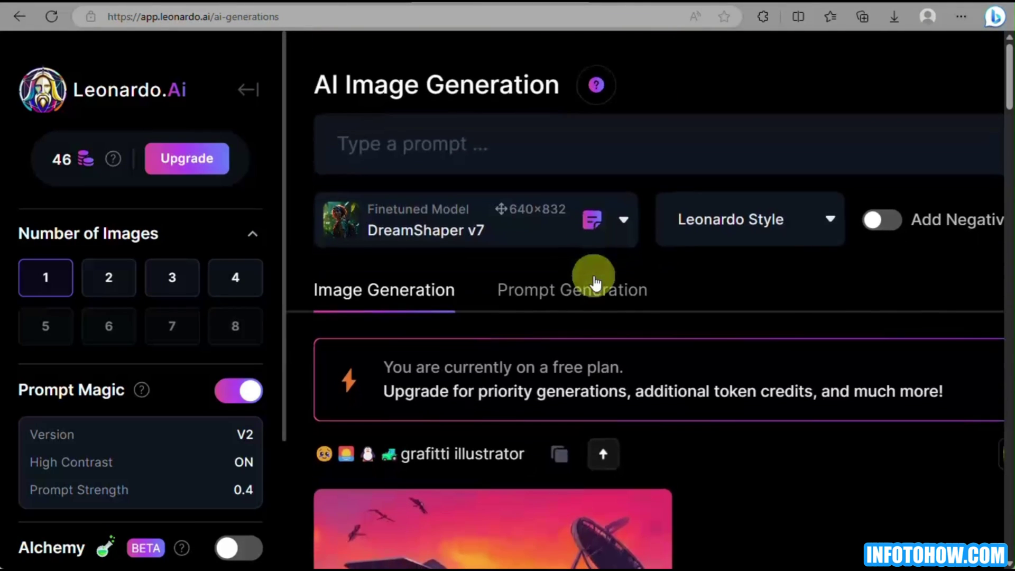
key(ctrl+minus)
key(ctrl+minus)
key(ctrl+minus)
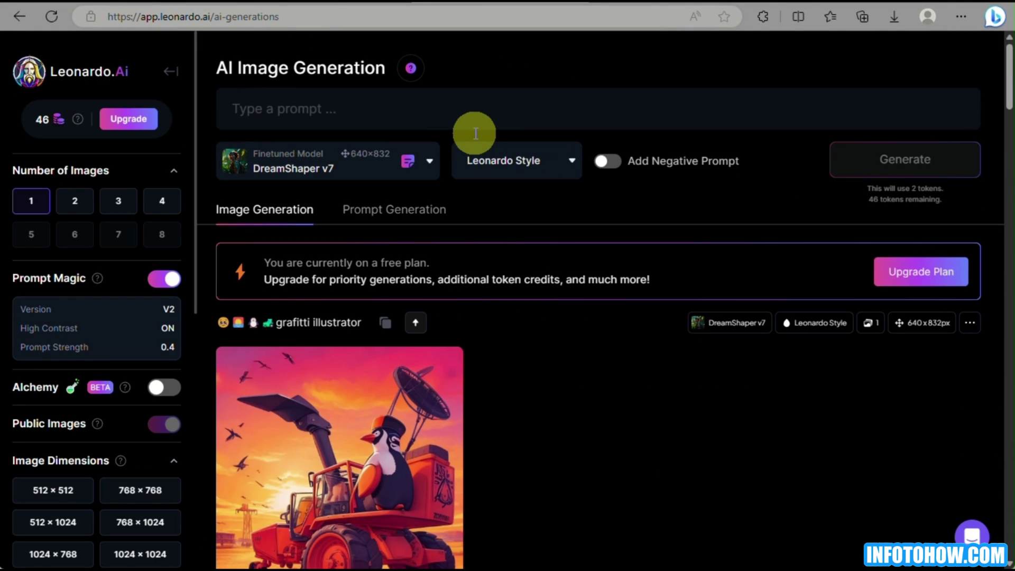
click(467, 125)
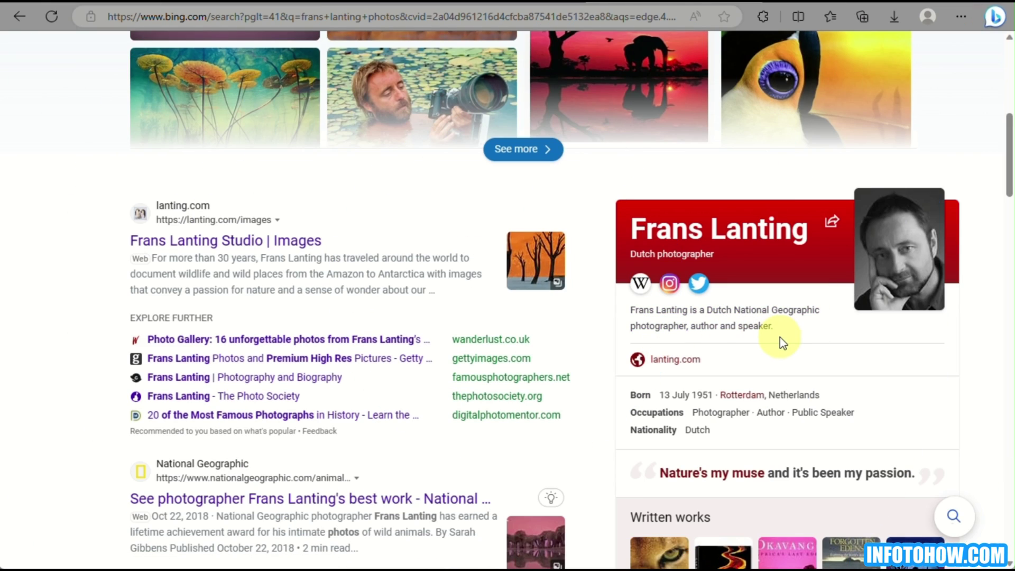
scroll(537, 196, down, 5)
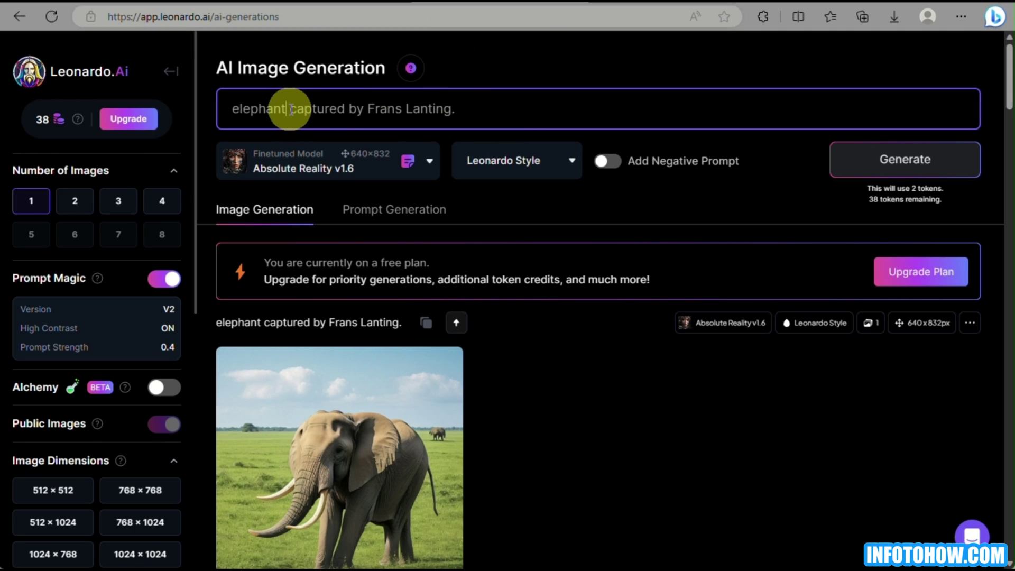
- Insert "in a sunset" after "elephant" in the Frans Lanting prompt and generate the image
text(in )
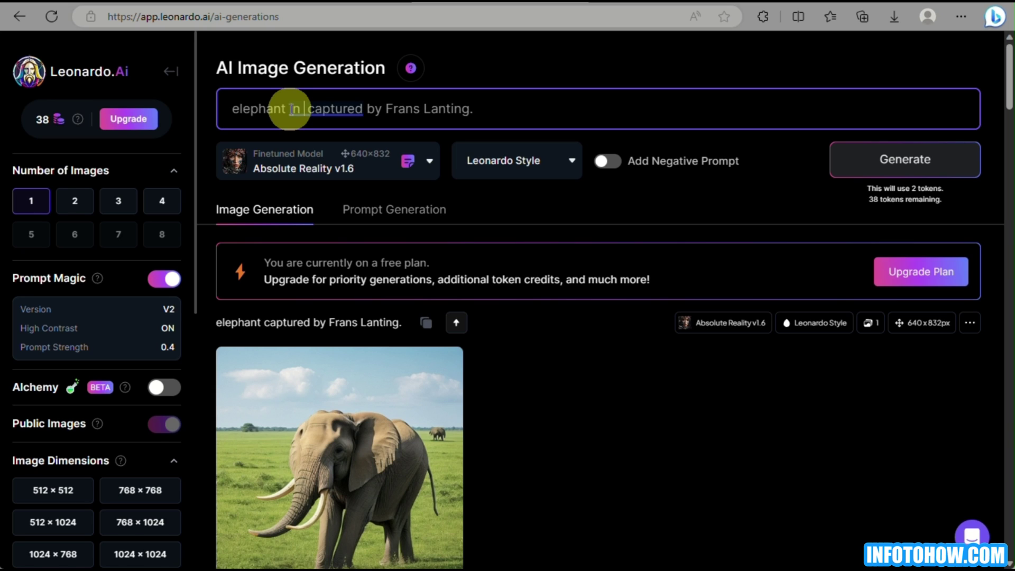
text(a sunset)
key(Return)
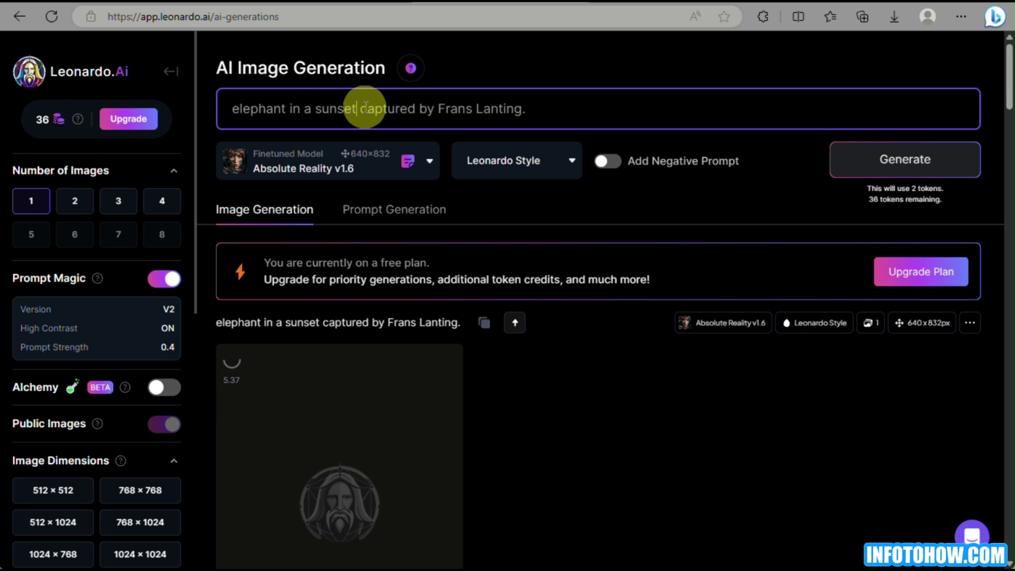
- Replace "elephant" with "a village girl" in the sunset prompt
double_click(287, 110)
text(a village )
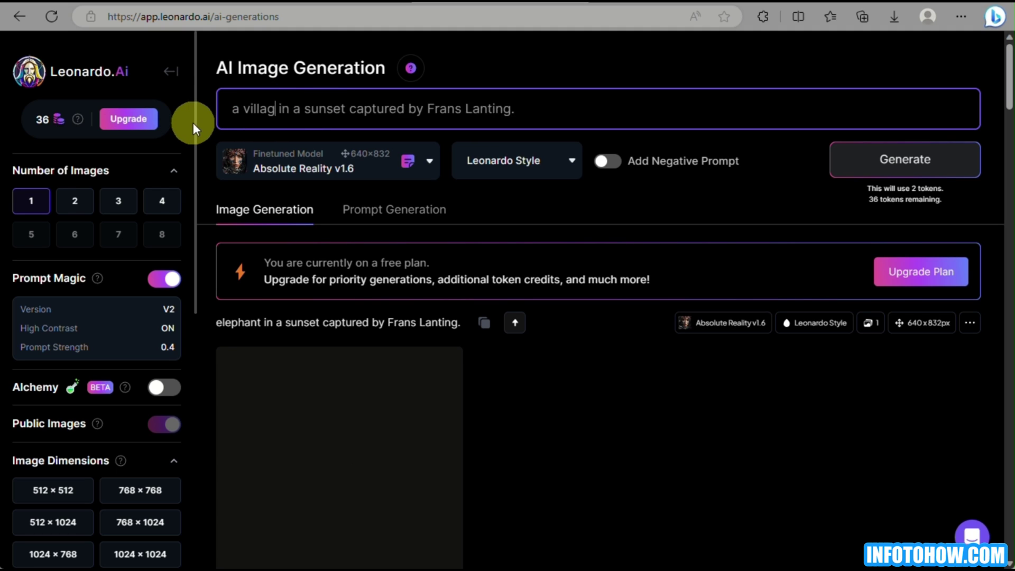
text(girl)
scroll(193, 123, down, 3)
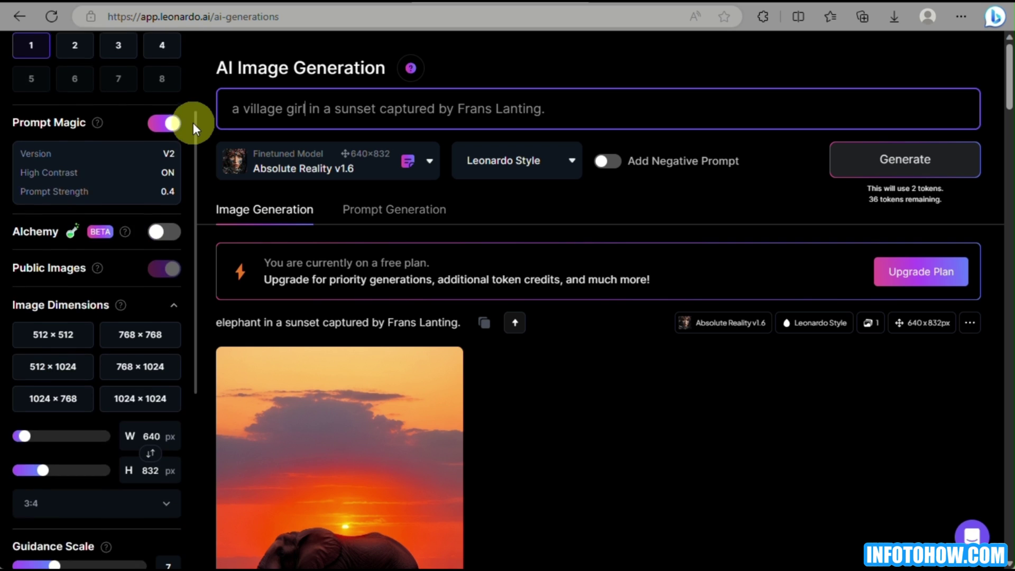
scroll(449, 290, down, 4)
scroll(451, 290, up, 5)
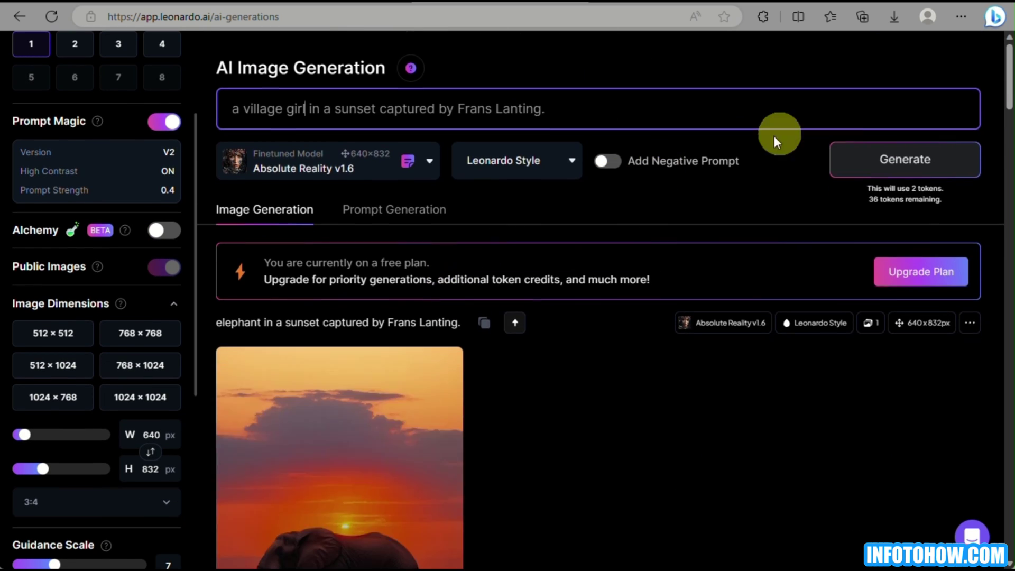
- Generate the image for the "a village girl in a sunset captured by Frans Lanting." prompt and view the result
click(875, 157)
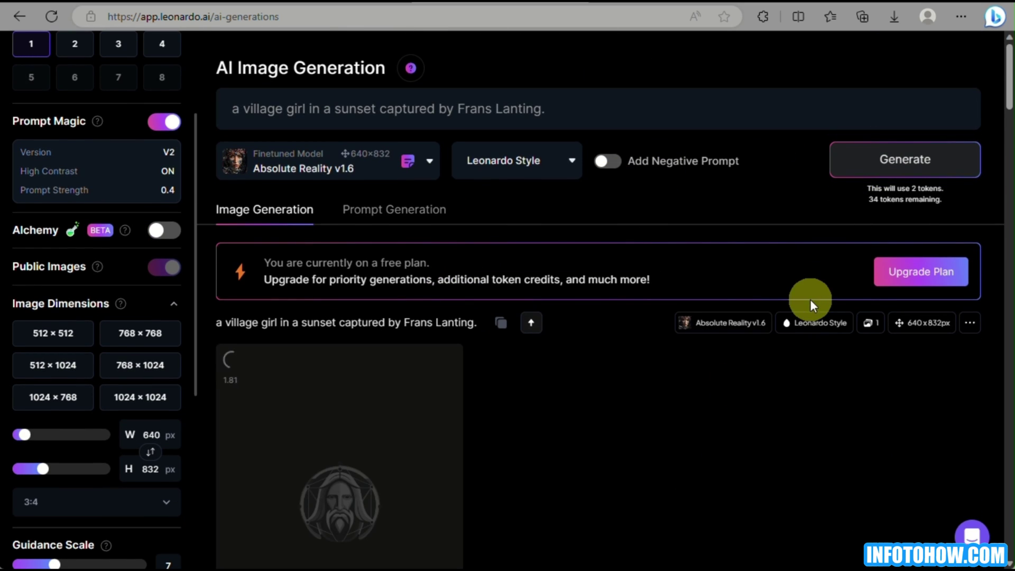
scroll(697, 430, down, 5)
scroll(697, 427, down, 6)
scroll(697, 427, up, 7)
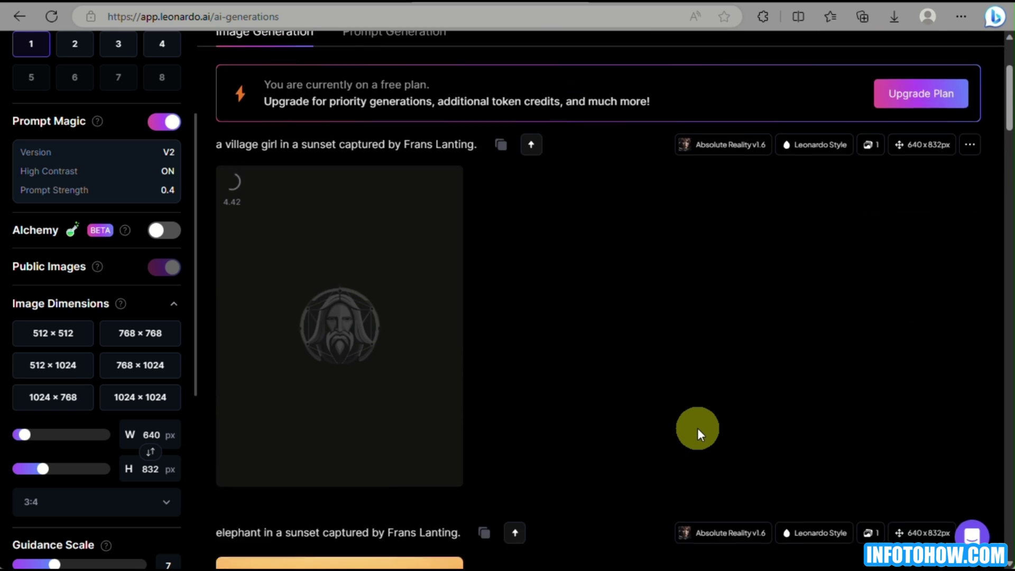
scroll(697, 427, down, 3)
scroll(696, 427, up, 2)
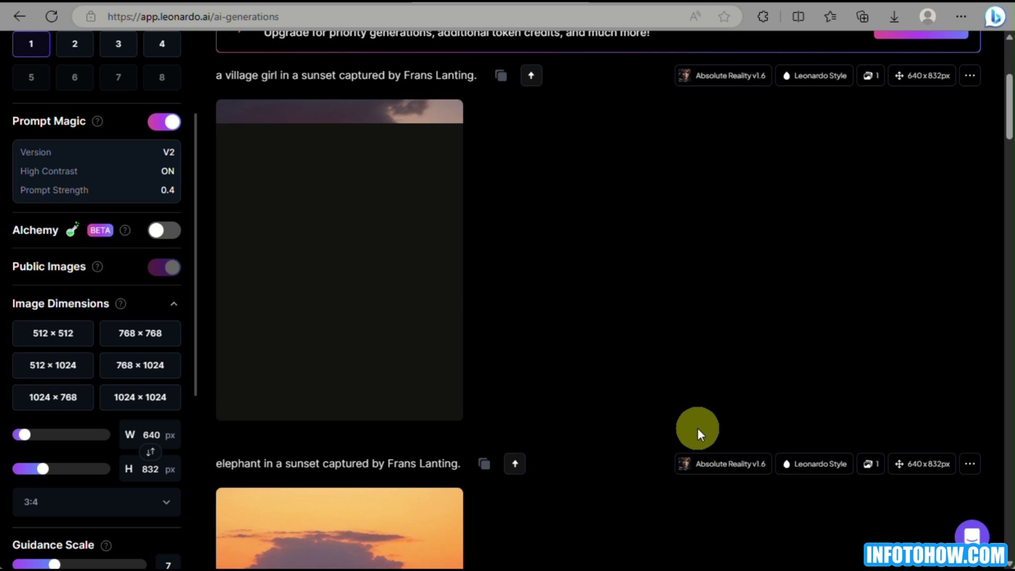
scroll(687, 285, up, 2)
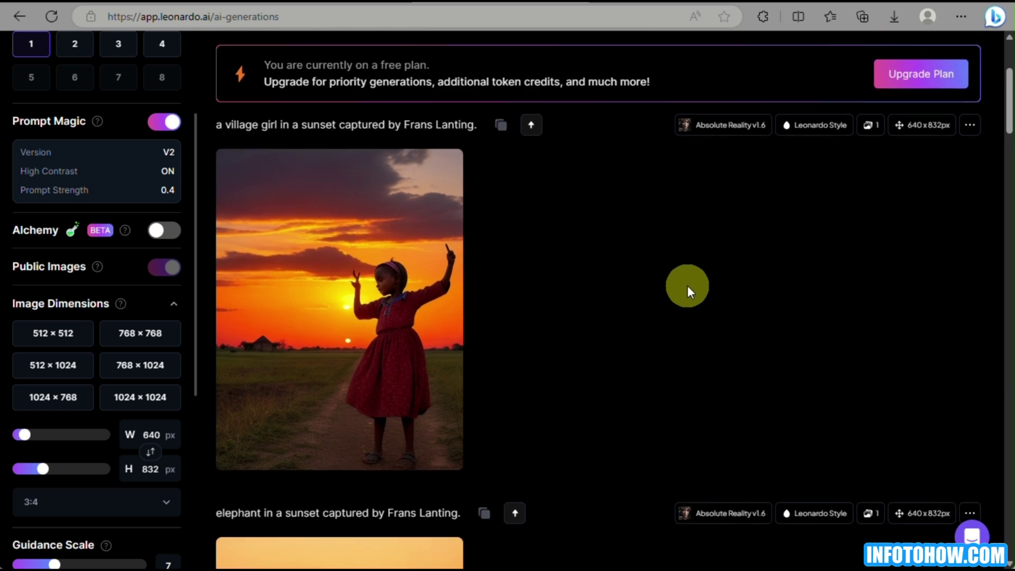
- Compare the Frans Lanting photos in the Bing search results with the village girl images generated in Leonardo.Ai
click(693, 1)
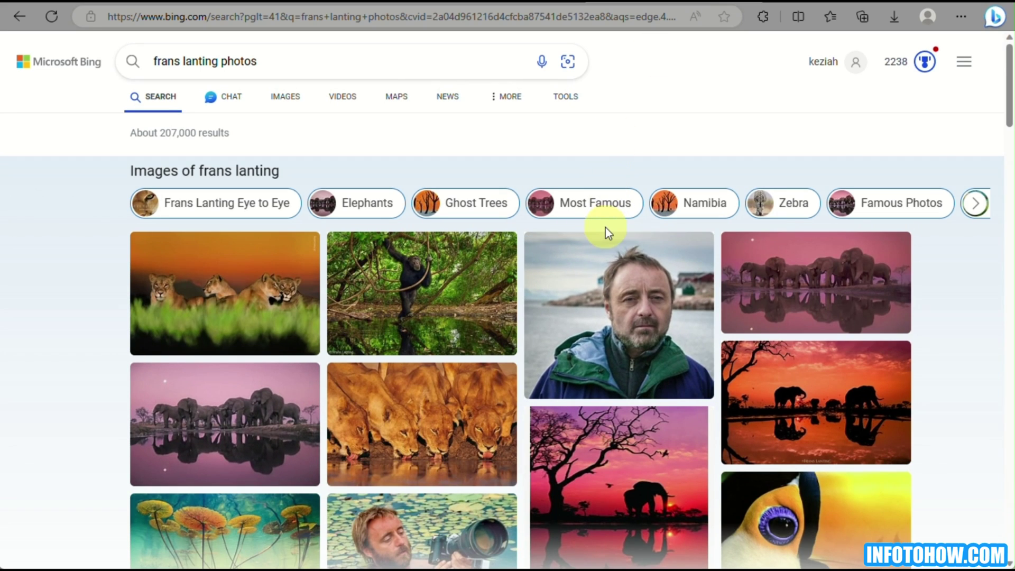
scroll(540, 400, down, 4)
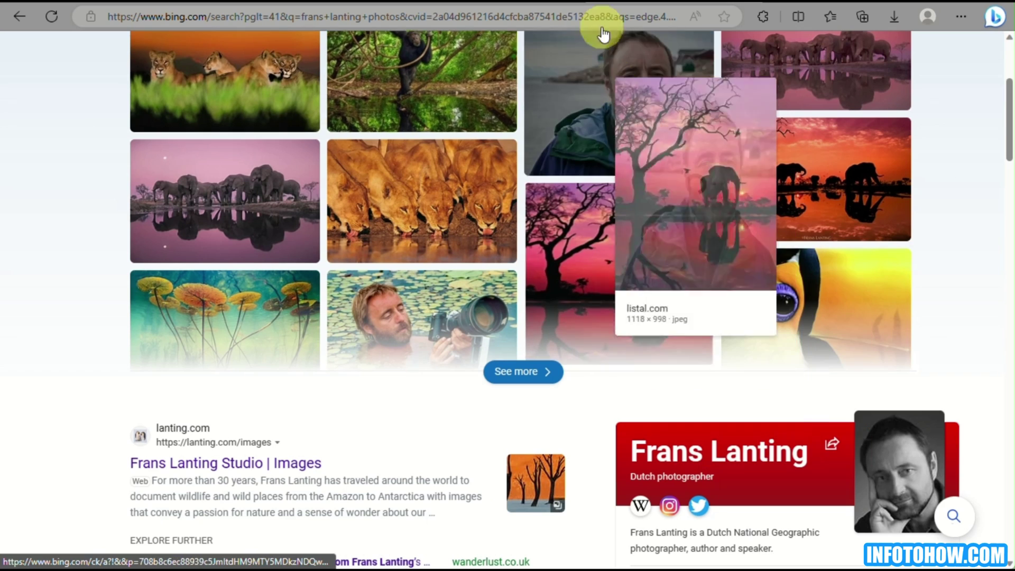
click(435, 2)
click(434, 3)
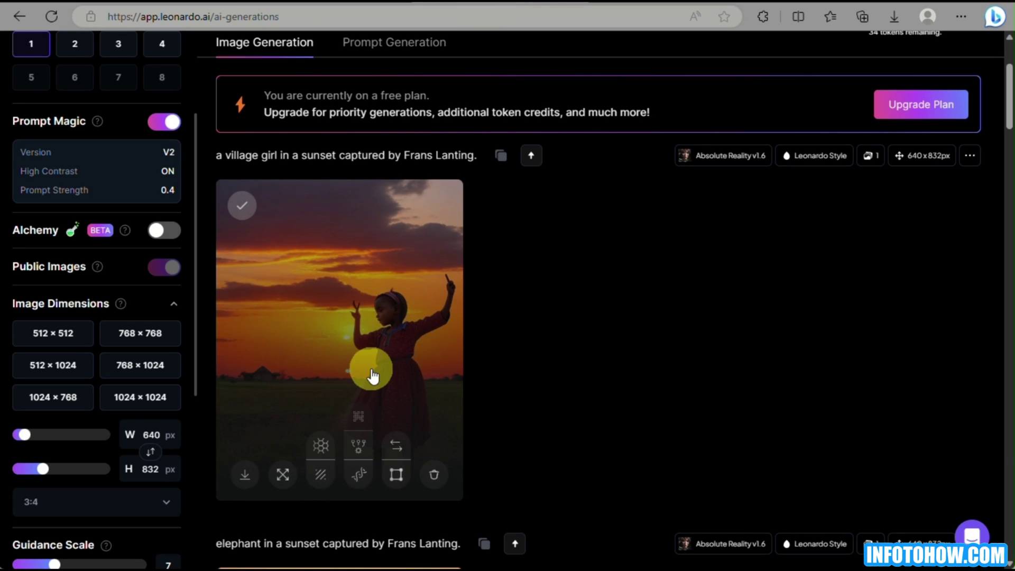
scroll(401, 264, down, 5)
scroll(436, 137, up, 10)
scroll(436, 138, down, 1)
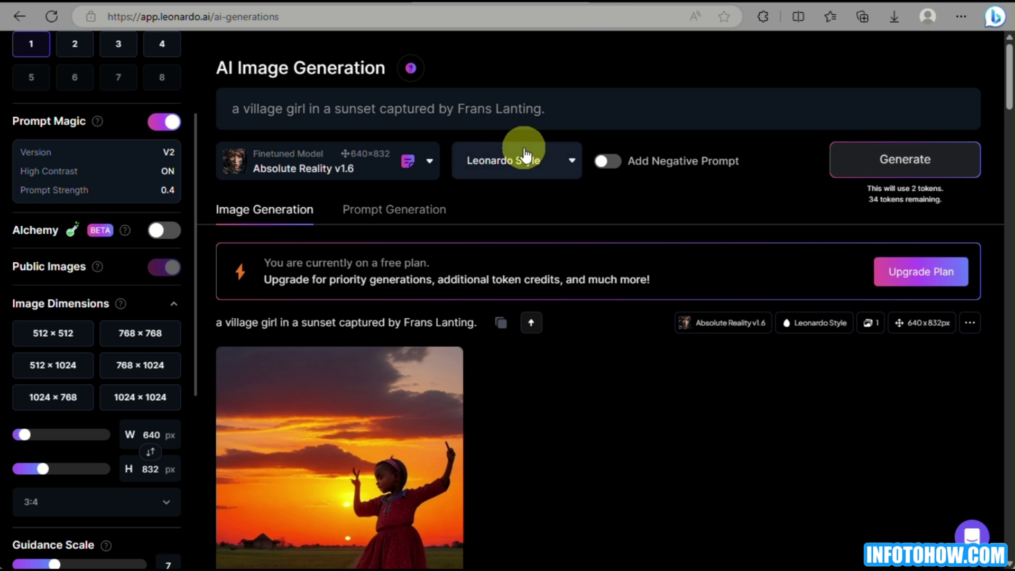
scroll(524, 147, down, 20)
scroll(523, 147, down, 20)
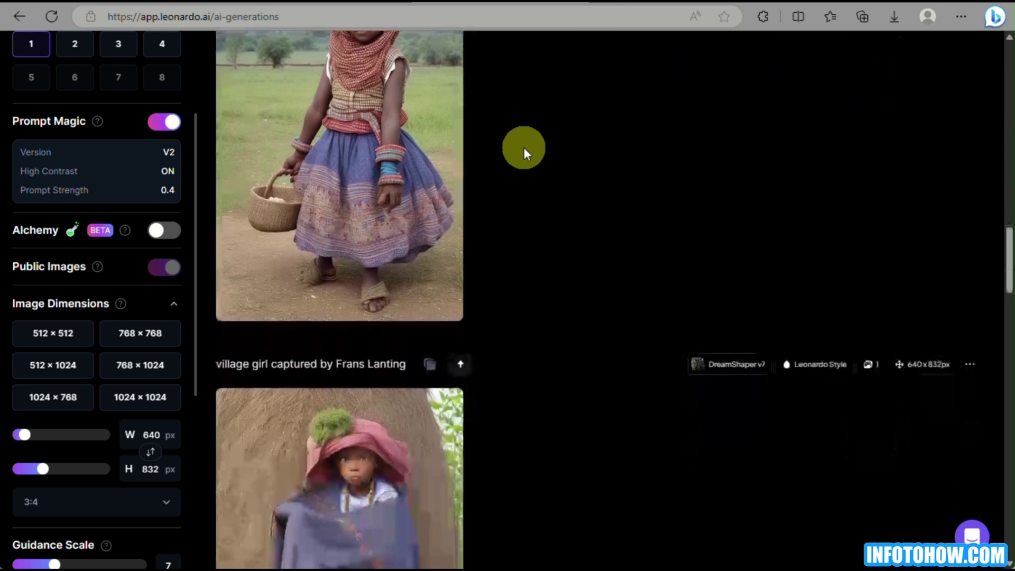
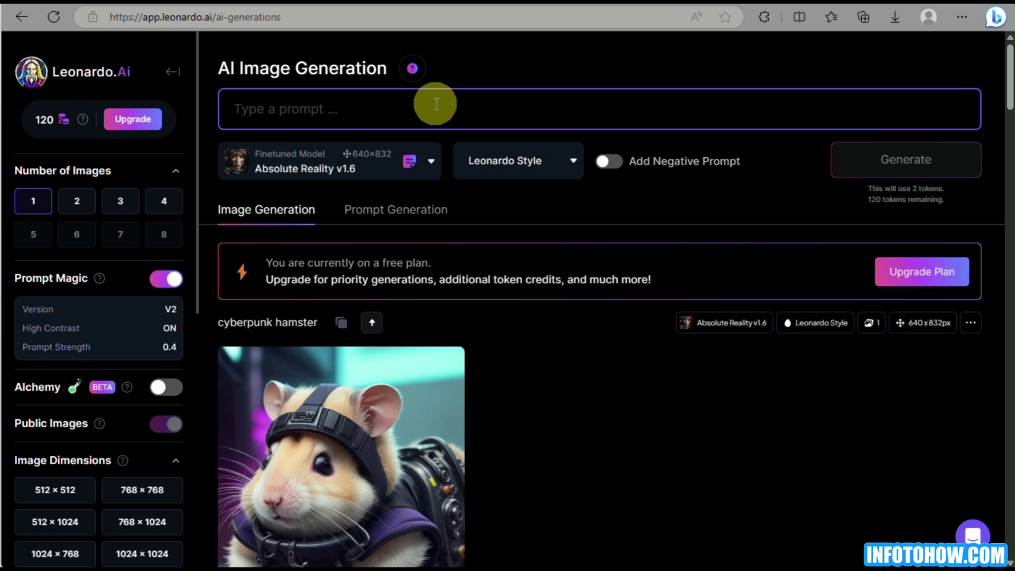
- Enter the prompt "an old lady painted by pablo picasso" and generate the image
text(a)
text( lady)
key(BackSpace)
key(BackSpace)
key(BackSpace)
key(BackSpace)
key(BackSpace)
text(n old lady painted by )
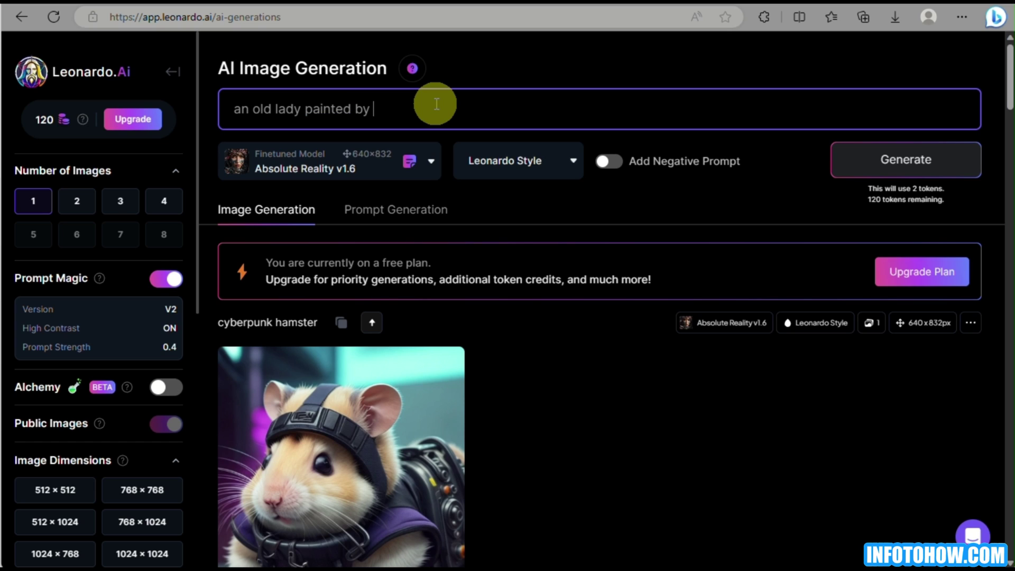
text(pablo picasso)
key(Return)
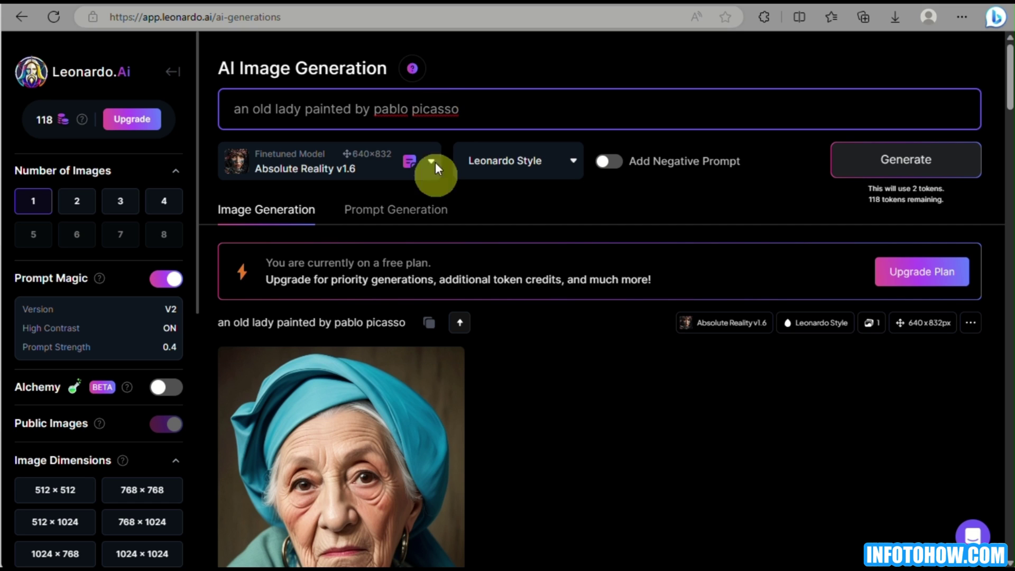
- Replace "pablo picasso" with "leonardo da vinci" in the old lady prompt and generate the image
scroll(446, 271, down, 3)
scroll(642, 290, up, 3)
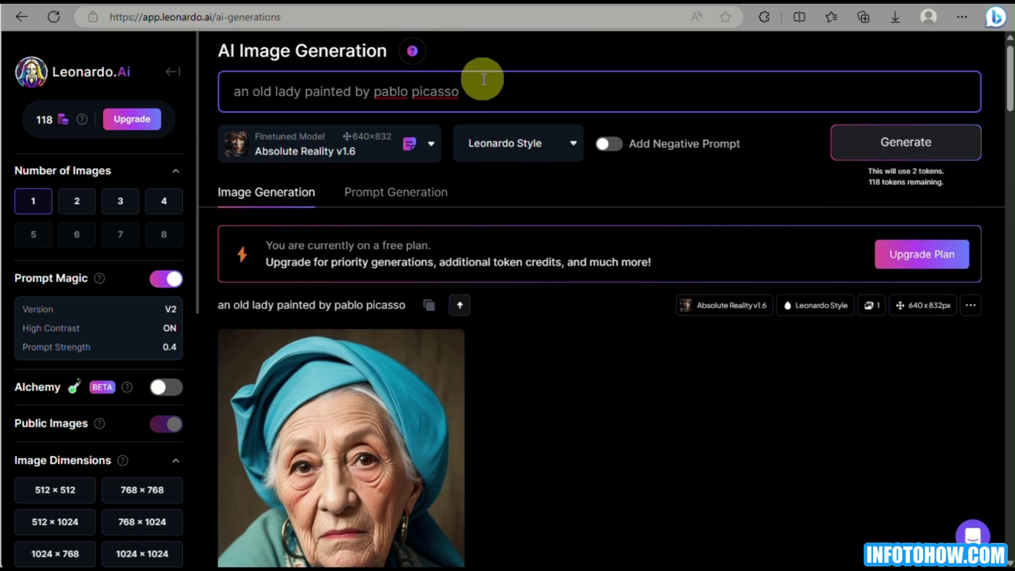
drag(483, 87, 374, 92)
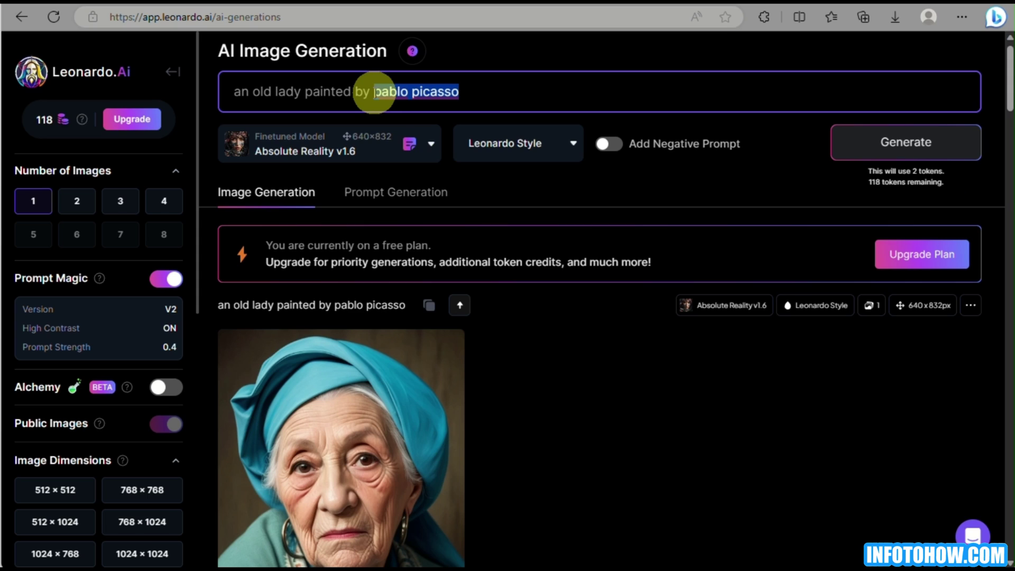
text(leonardo)
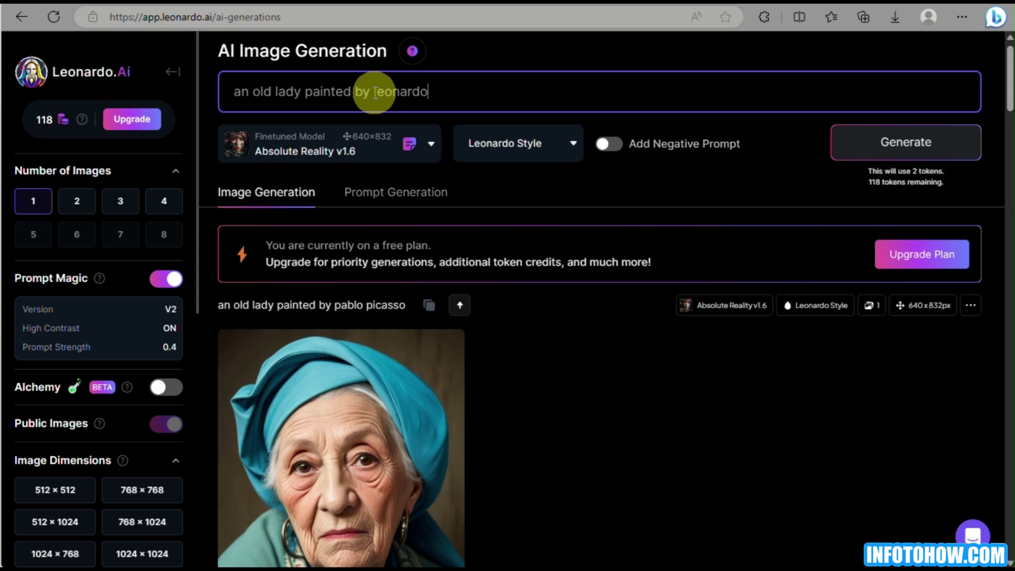
text( da vinci)
key(Return)
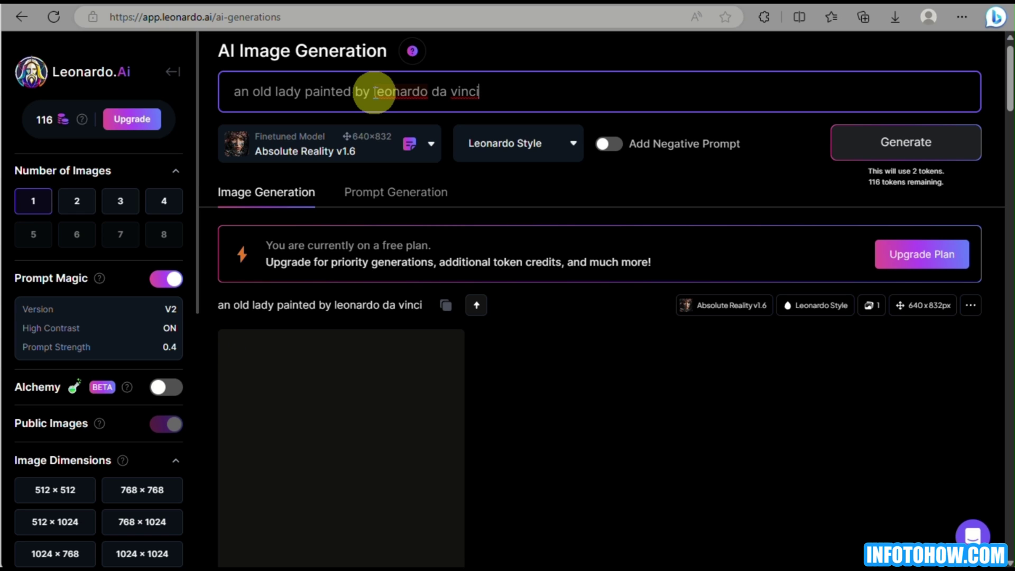
- Replace "leonardo da vinci" with "vincent van gogh" in the old lady prompt and generate the image
scroll(386, 226, down, 3)
scroll(572, 237, up, 4)
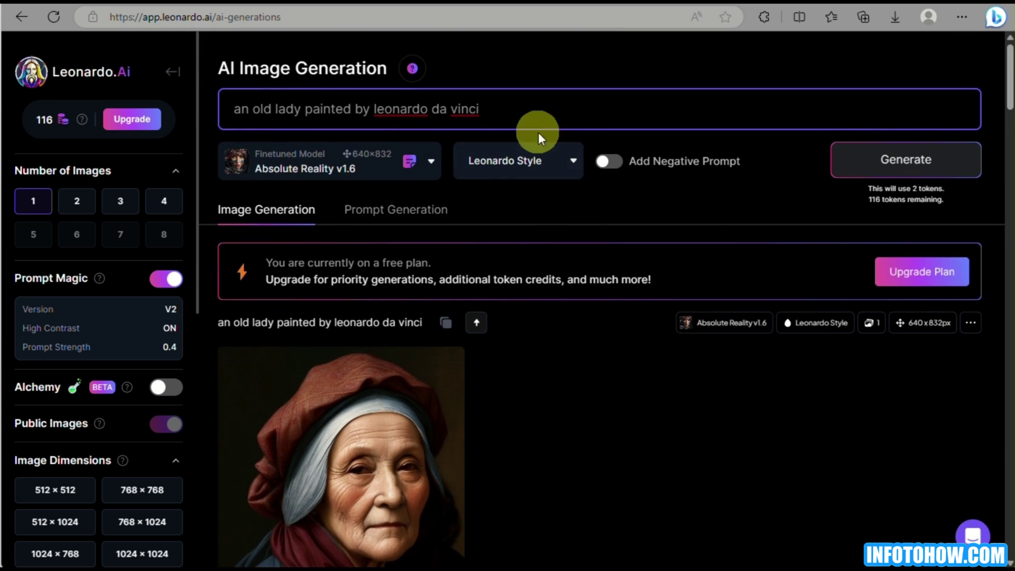
drag(484, 115, 370, 108)
key(BackSpace)
text(vincent )
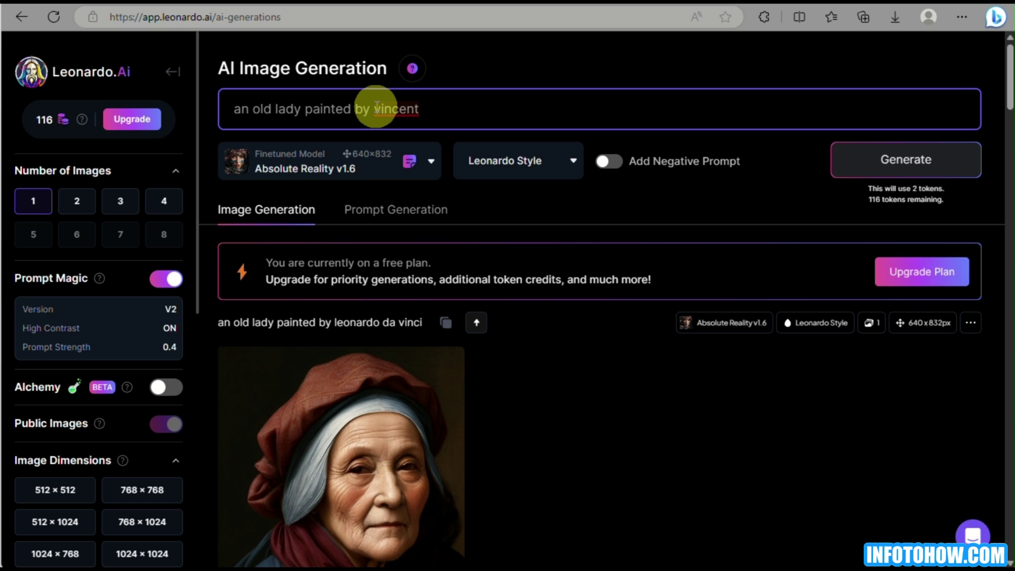
text(van gogh)
key(Return)
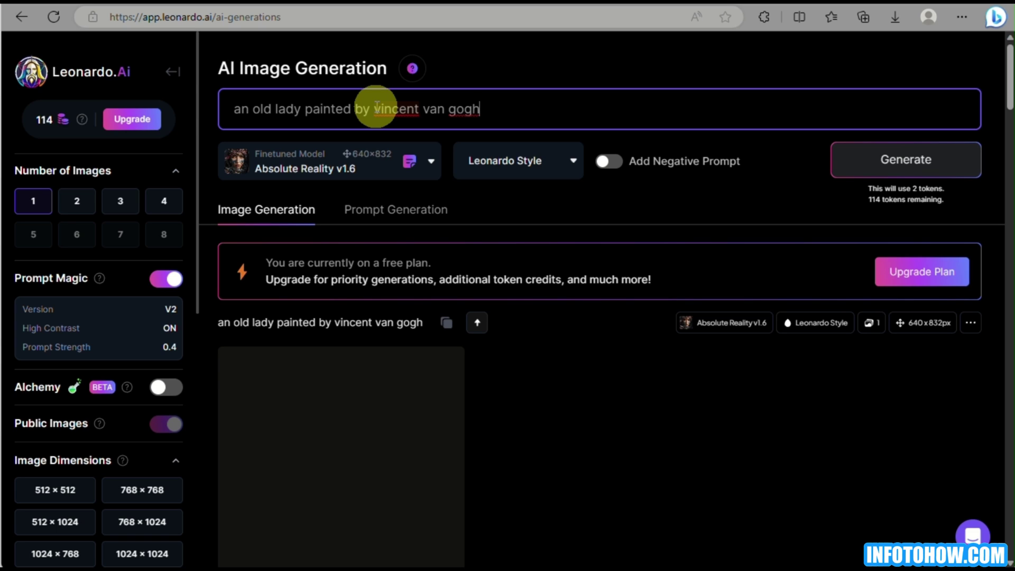
- Replace "vincent van gogh" with "salvador dali" in the prompt, generate the image and compare the old lady portraits
scroll(359, 370, down, 1)
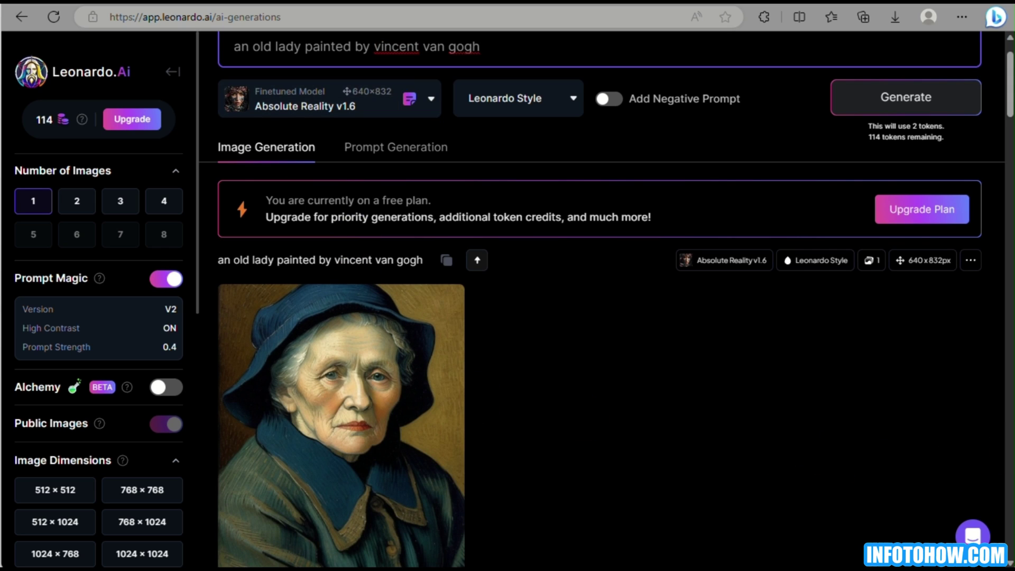
drag(516, 50, 377, 57)
text(salvador dali)
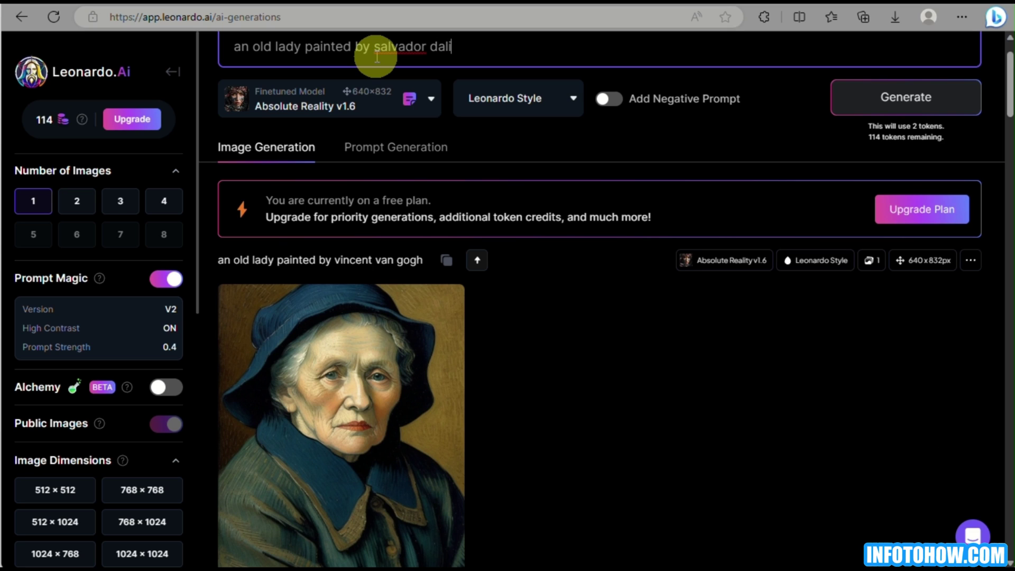
key(Return)
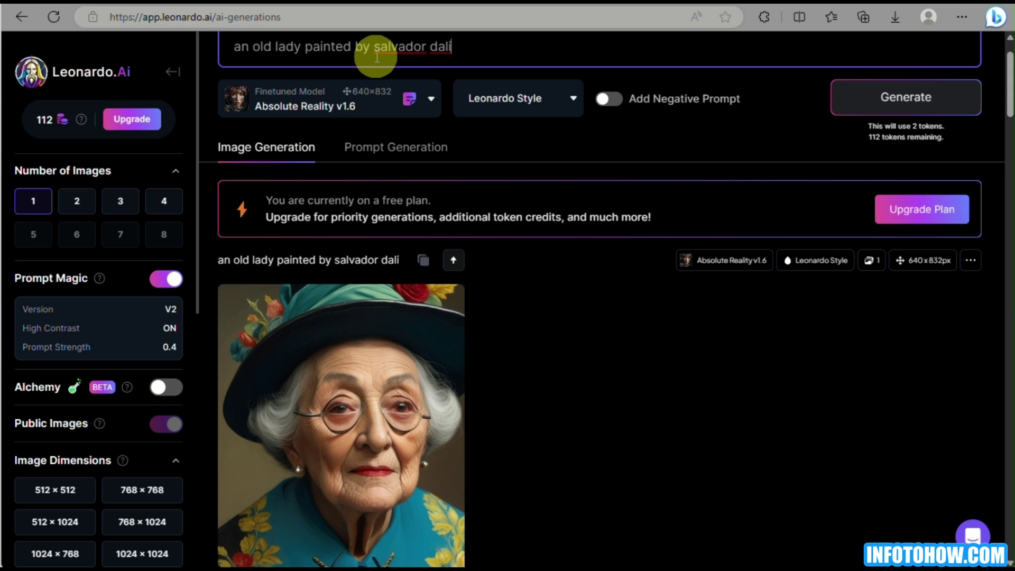
scroll(420, 379, down, 15)
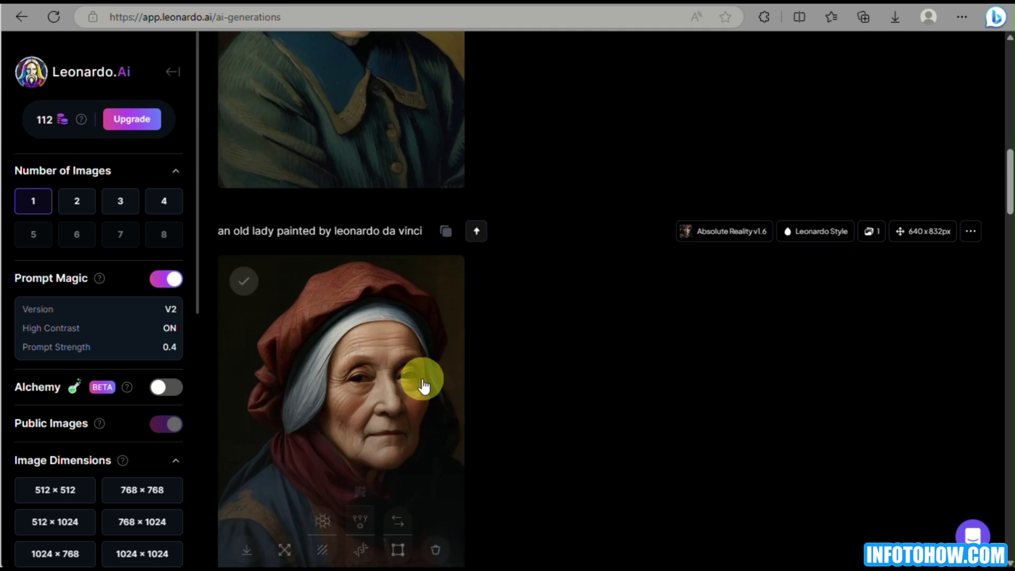
scroll(626, 286, down, 3)
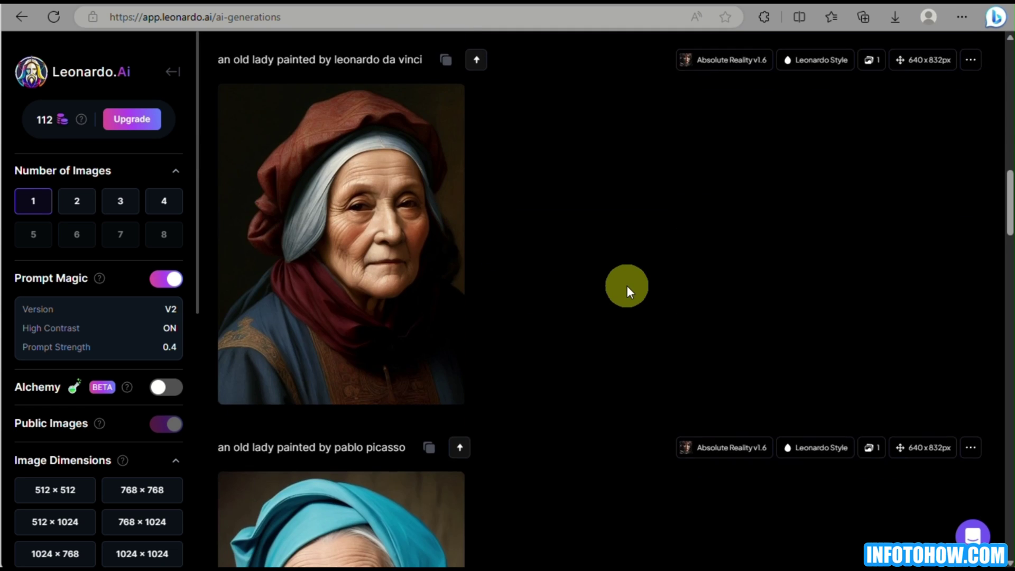
scroll(626, 286, up, 12)
scroll(627, 286, up, 1)
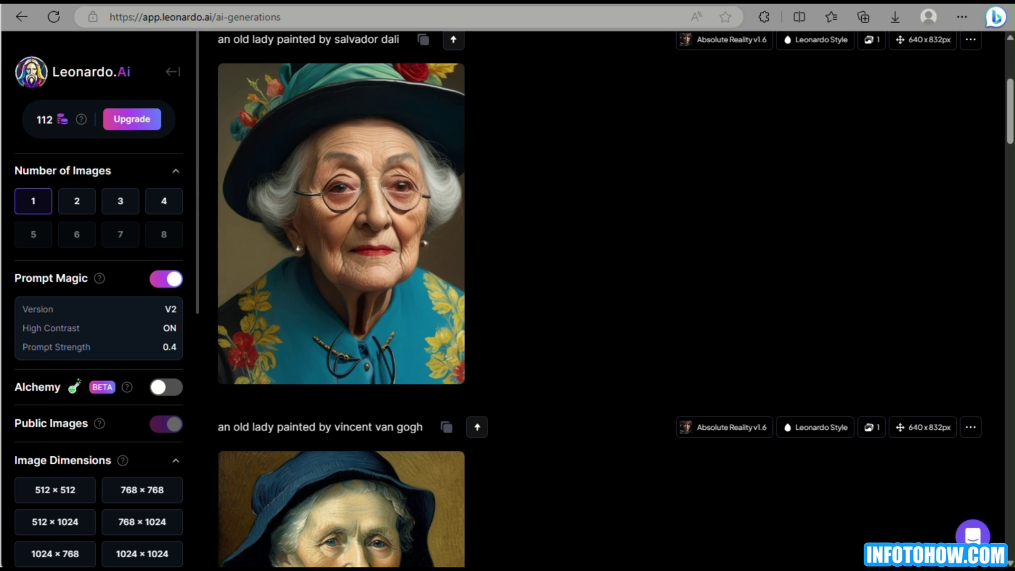
scroll(953, 346, up, 5)
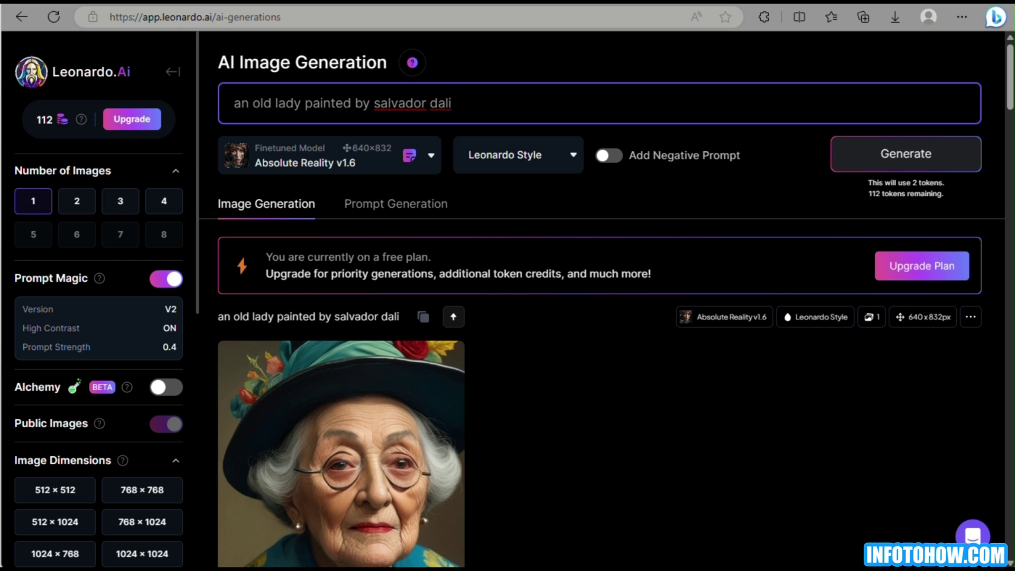
- Clear the old lady prompt and the long "professor whiskers" prompt
drag(487, 104, 215, 105)
key(BackSpace)
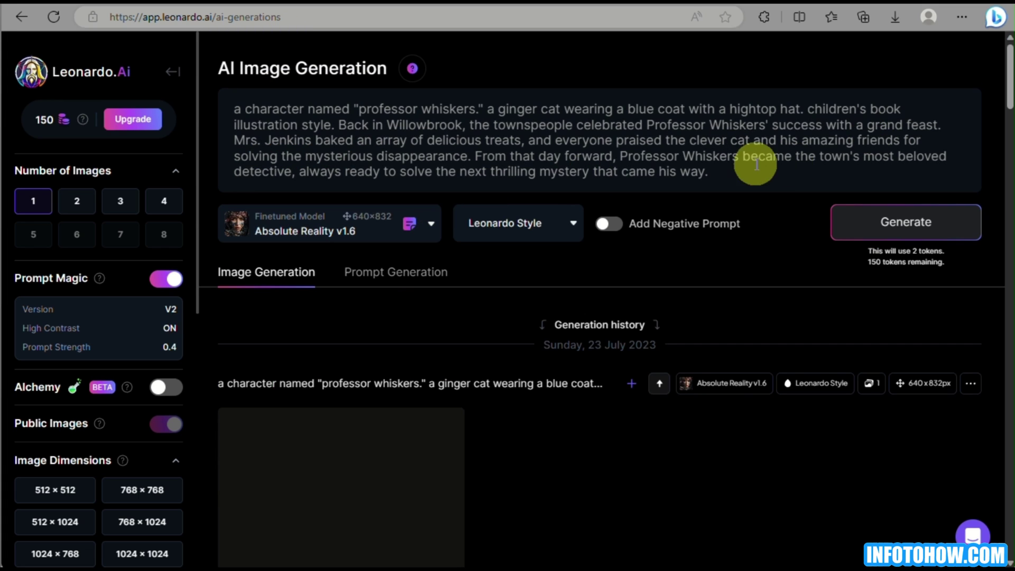
drag(750, 171, 199, 104)
key(BackSpace)
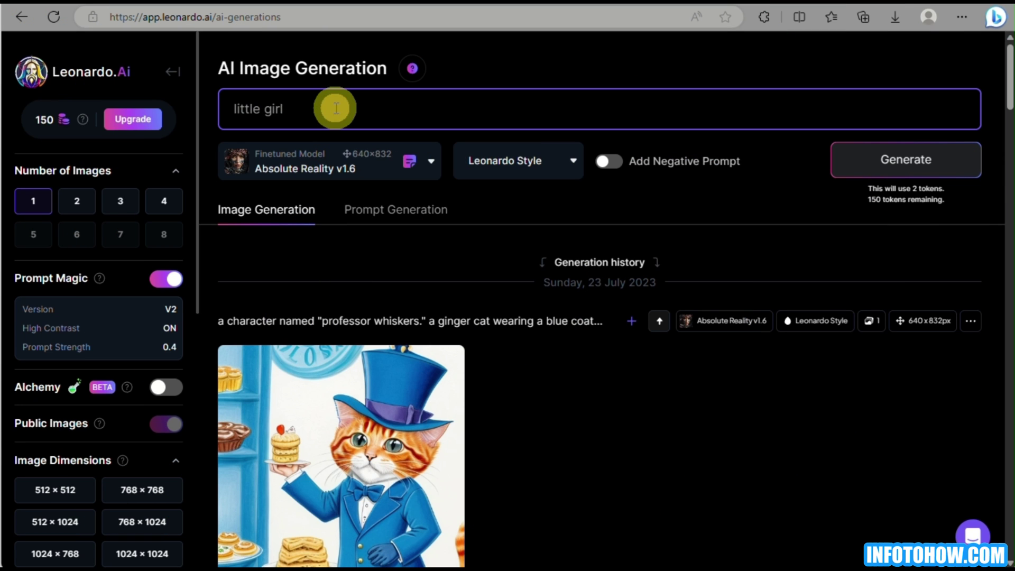
- Enter the prompt "little girl wearing a white t shirt and blue shorts."
text(earing)
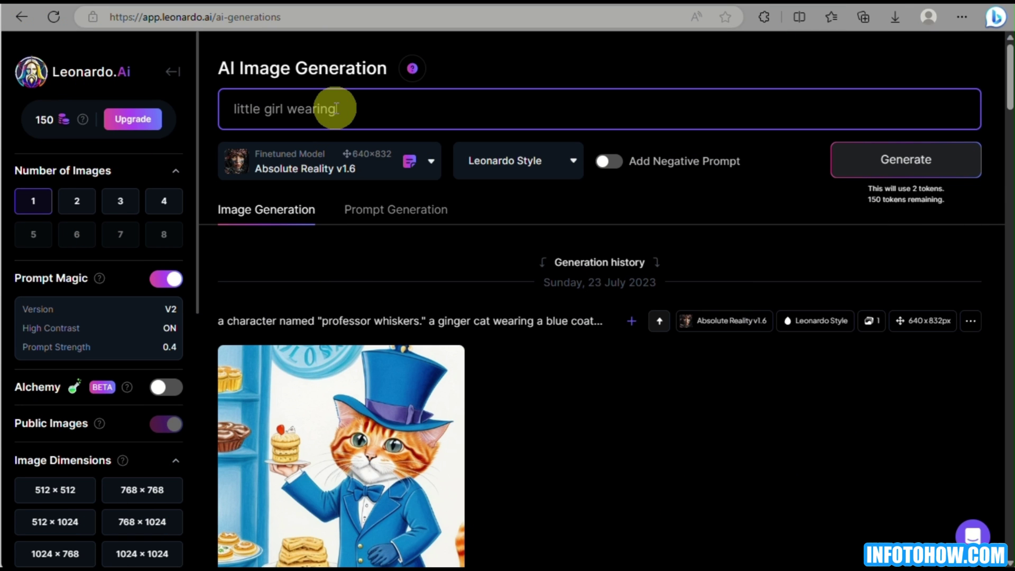
text( a white t shirt and white)
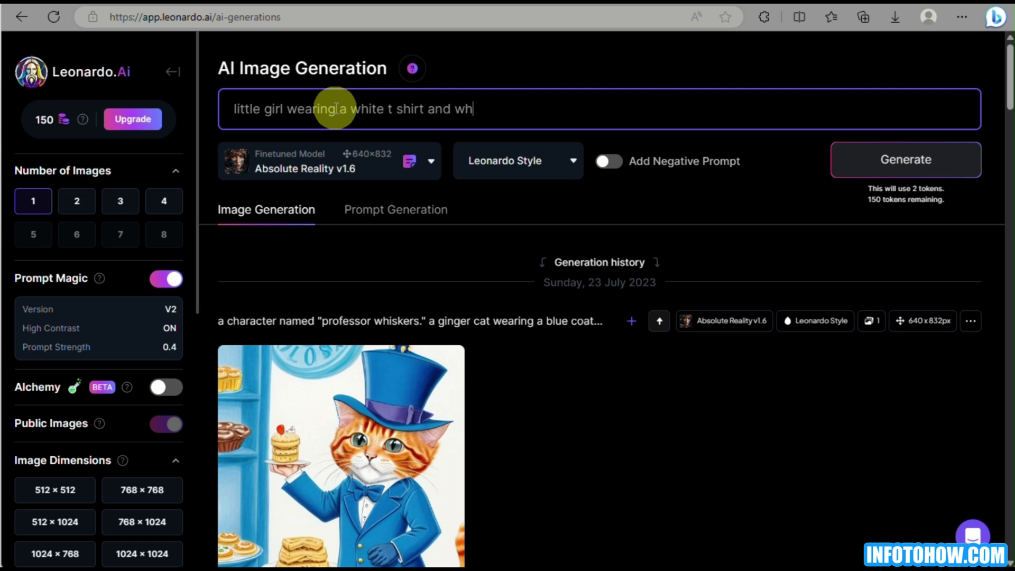
key(BackSpace)
key(BackSpace)
key(BackSpace)
key(BackSpace)
key(BackSpace)
text(blue shorts)
right_click(516, 108)
click(557, 133)
click(581, 123)
key(BackSpace)
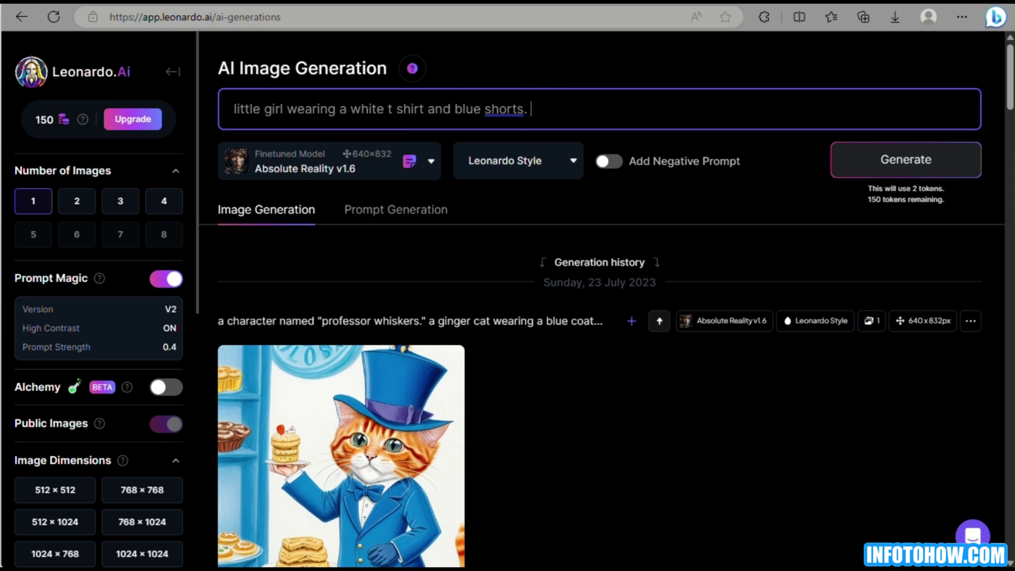
- Append "backlighting during a golden hour." to the little girl prompt and generate the image
text(backlighti)
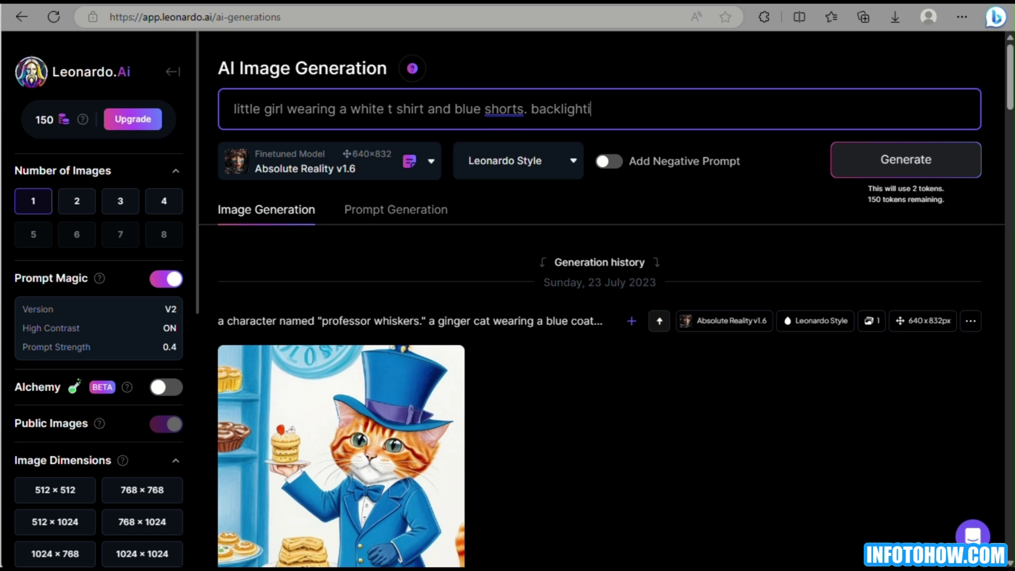
text(ng during a golden hour.)
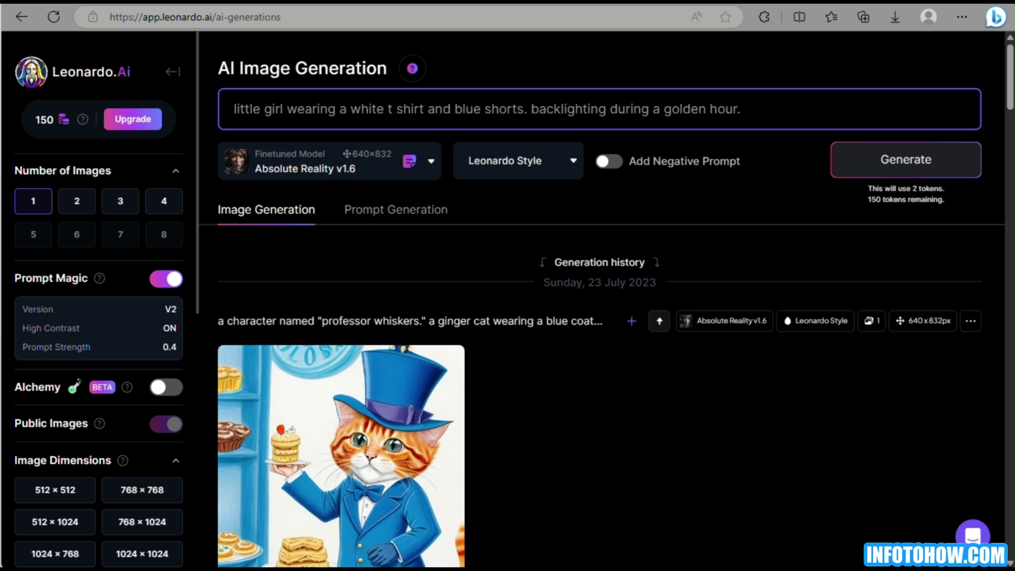
key(Return)
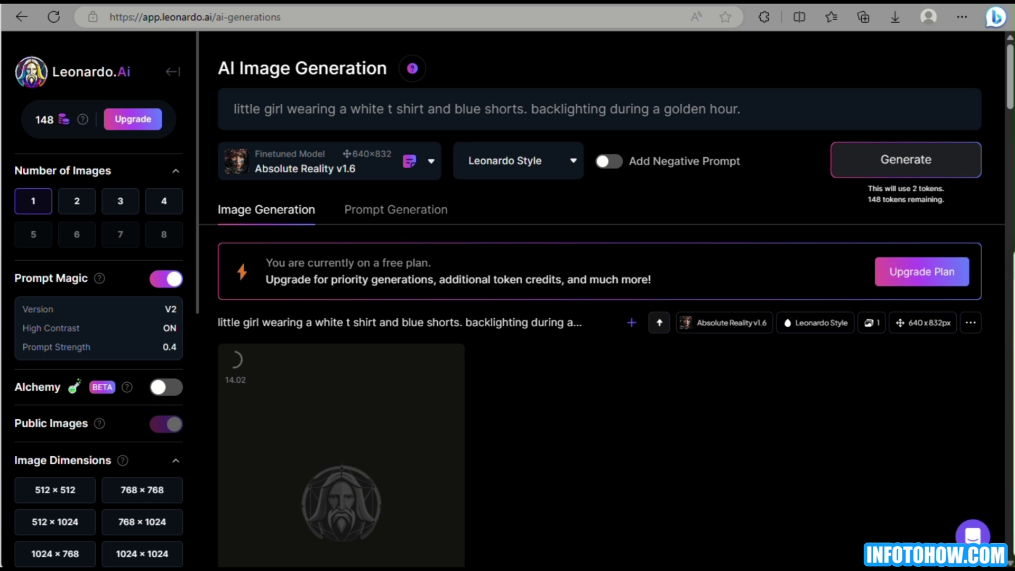
scroll(407, 317, down, 3)
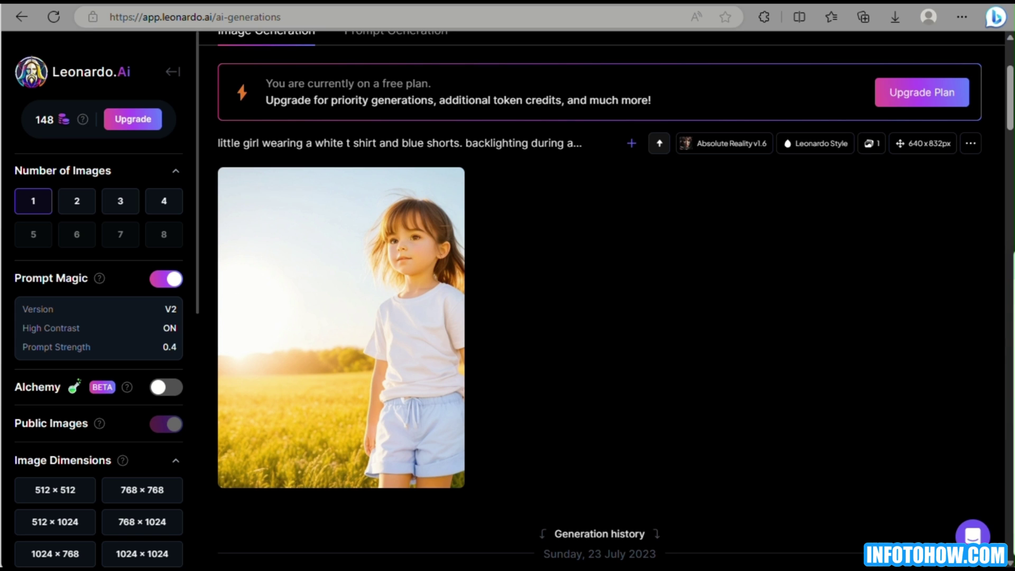
- Switch the finetuned model to DreamShaper v7 and generate the golden hour little girl image
scroll(663, 367, up, 3)
click(771, 117)
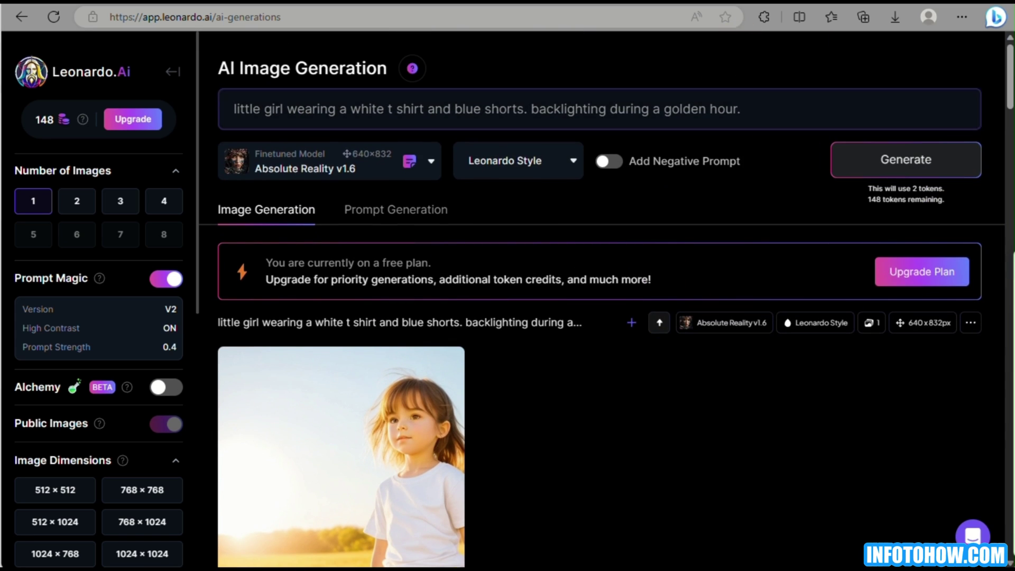
scroll(730, 338, down, 3)
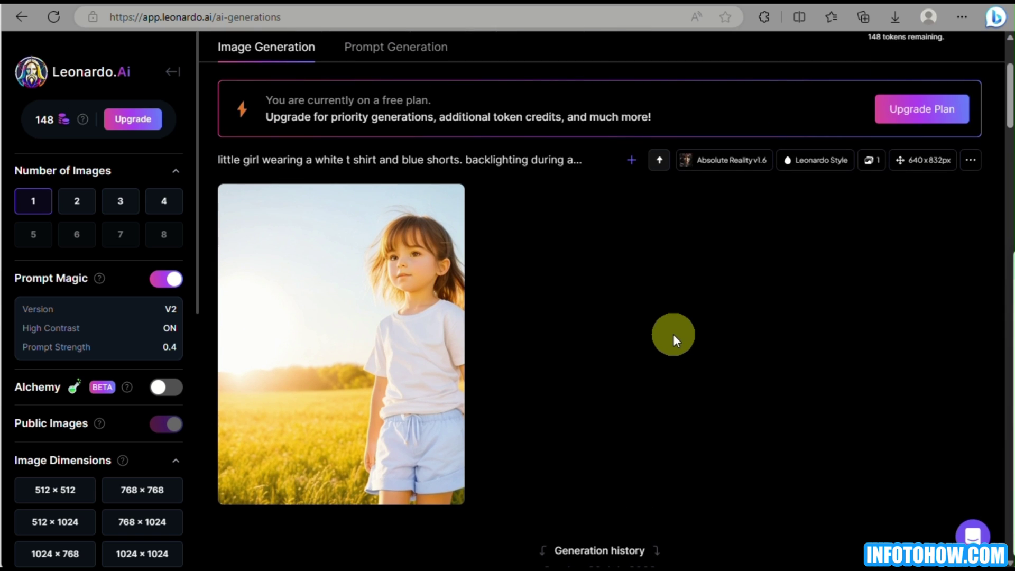
scroll(499, 242, up, 3)
click(363, 163)
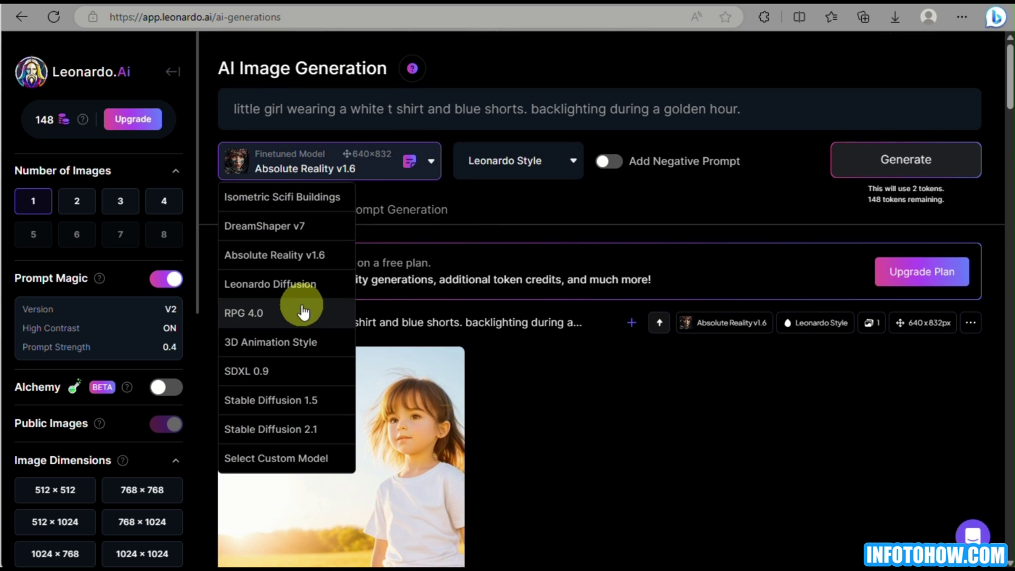
click(313, 227)
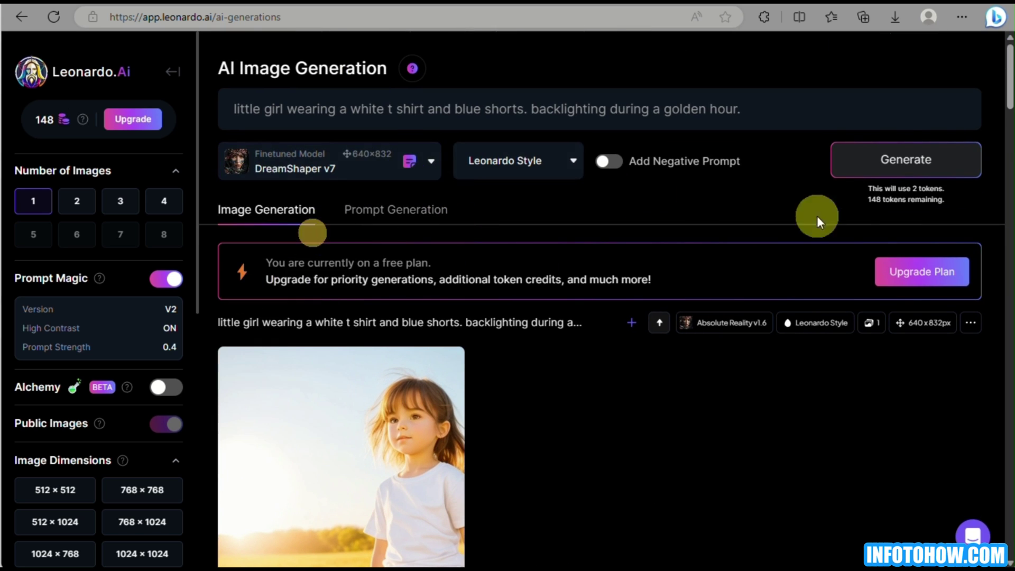
click(897, 153)
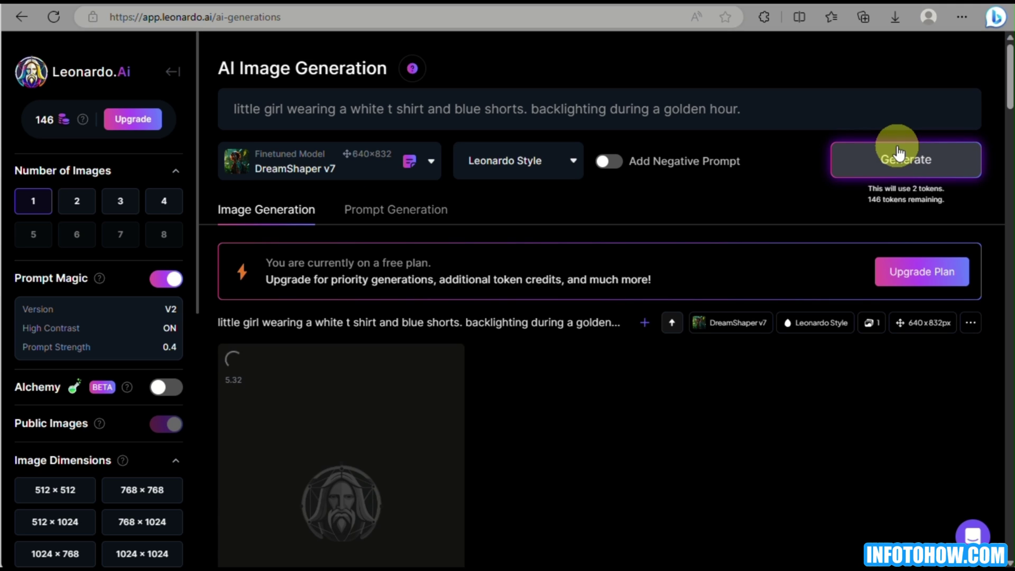
scroll(625, 334, down, 4)
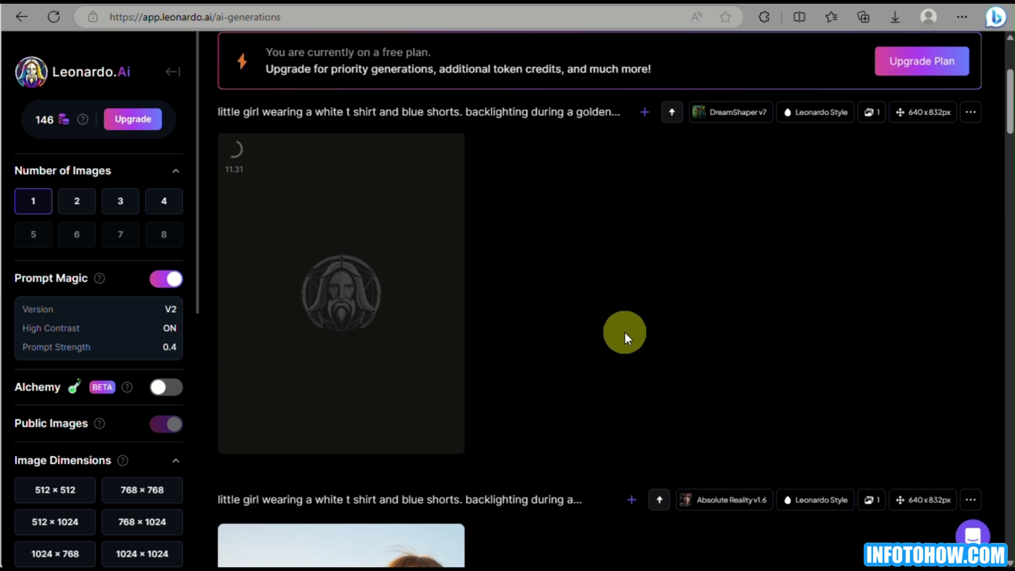
- Switch the finetuned model to RPG 4.0 and generate the same little girl prompt
scroll(607, 315, up, 5)
click(431, 162)
click(304, 317)
click(903, 162)
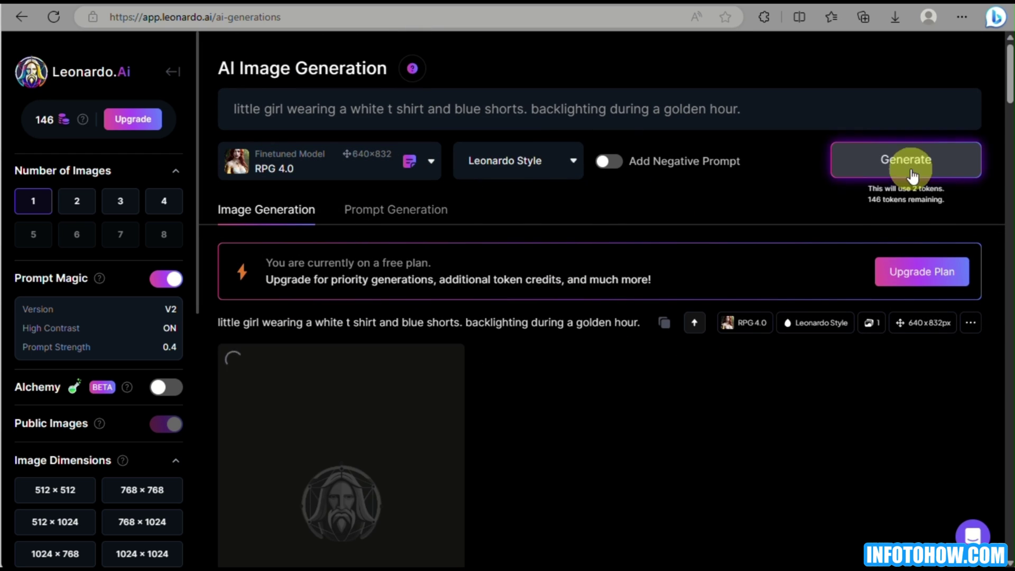
scroll(529, 407, down, 3)
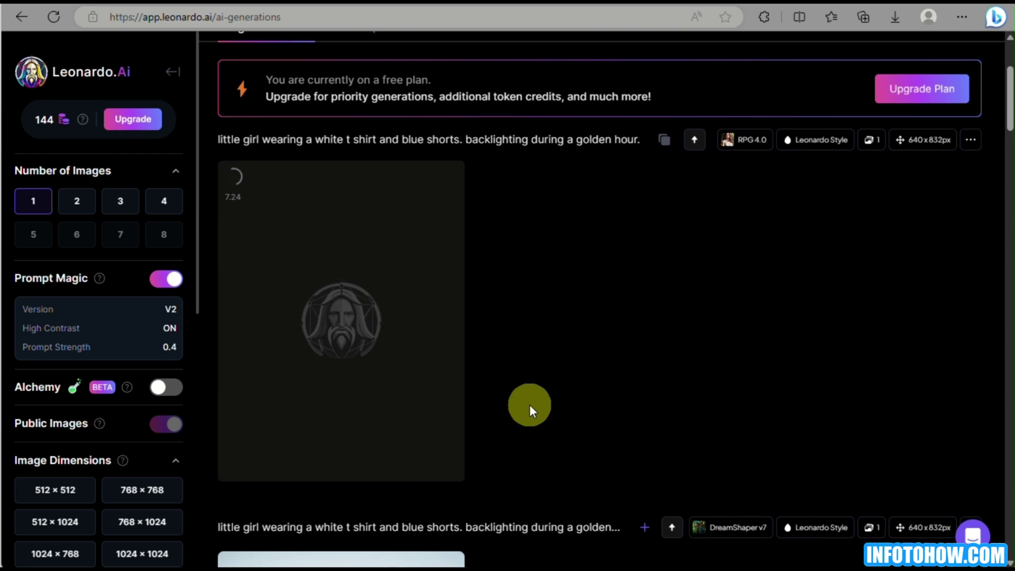
- Append "close up shot" to the little girl prompt and generate the image
scroll(505, 366, up, 3)
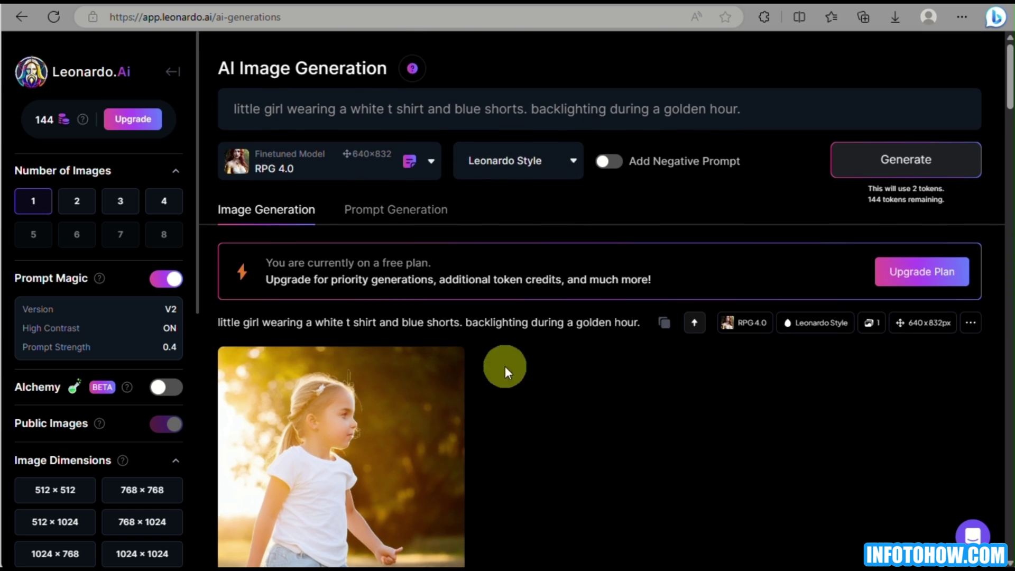
click(765, 105)
text(close up)
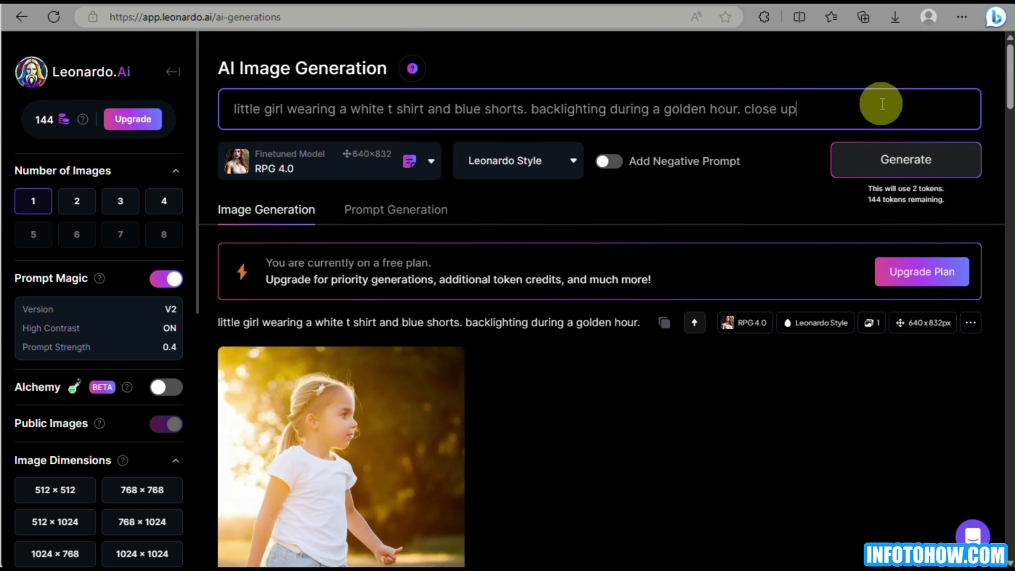
text( shot)
click(902, 162)
scroll(705, 341, down, 5)
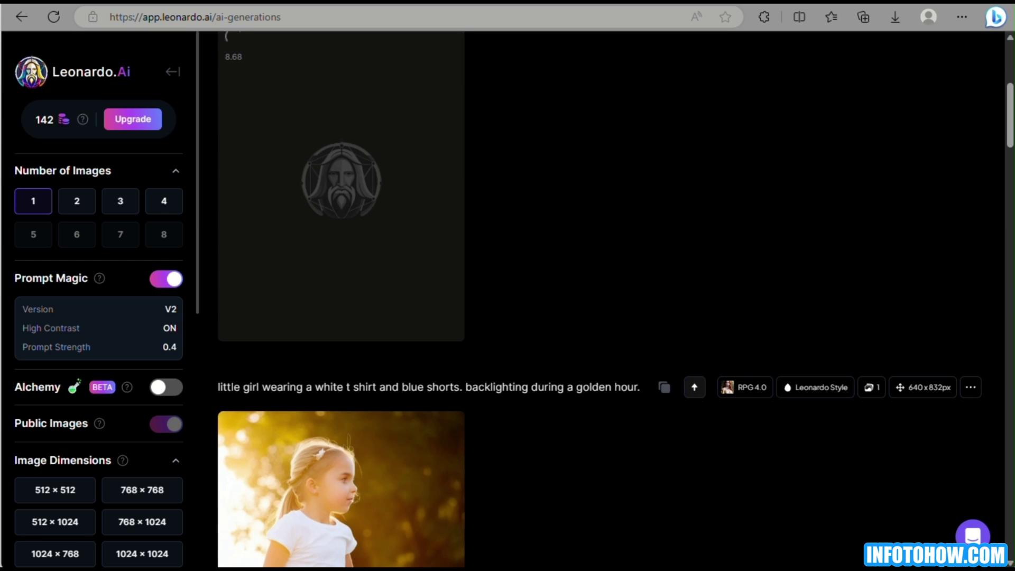
scroll(633, 282, up, 2)
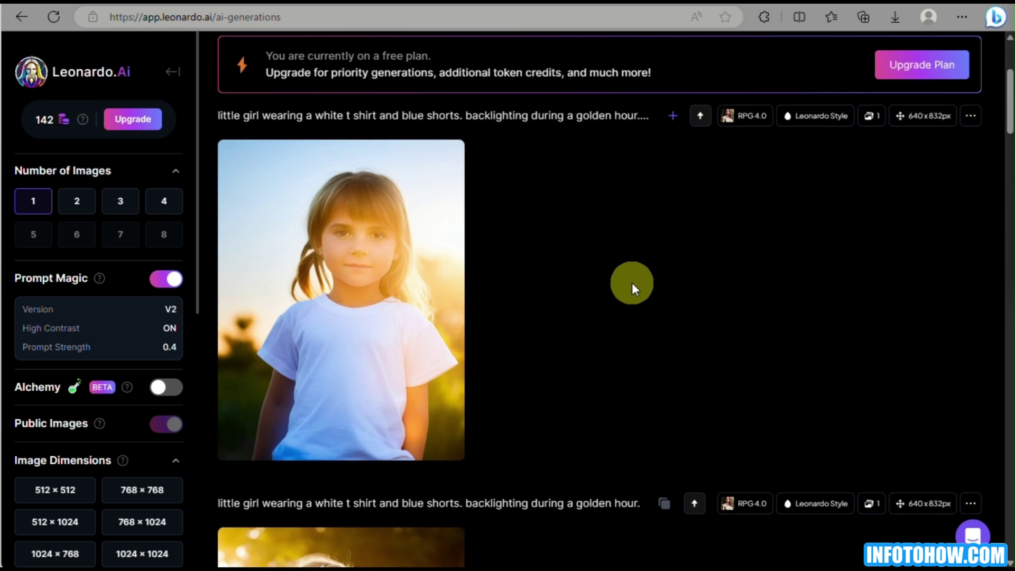
- Switch the finetuned model to Absolute Reality v1.6, generate the close up shot prompt and review the image
scroll(423, 169, up, 2)
click(339, 79)
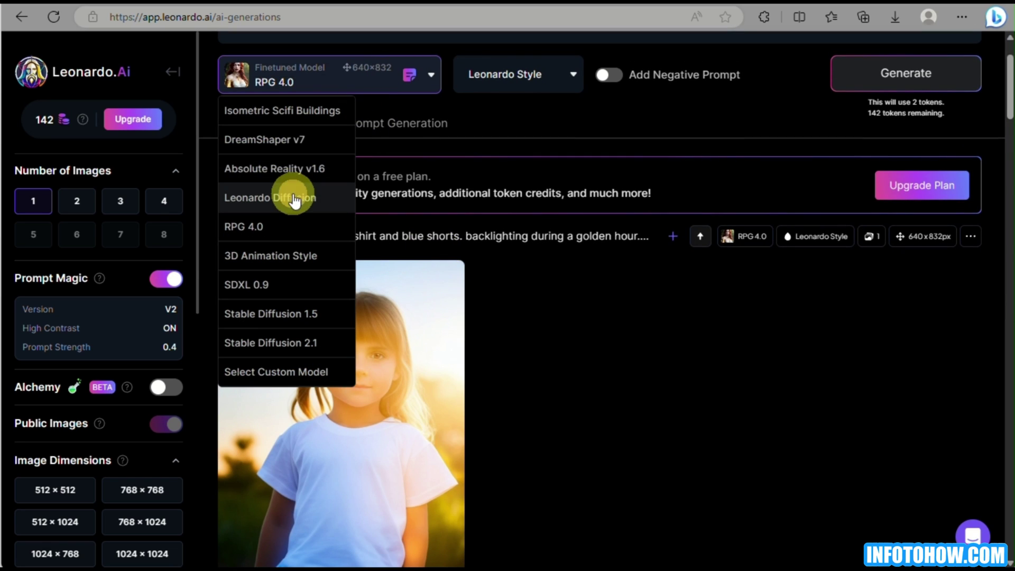
click(290, 198)
click(335, 79)
click(273, 169)
click(962, 85)
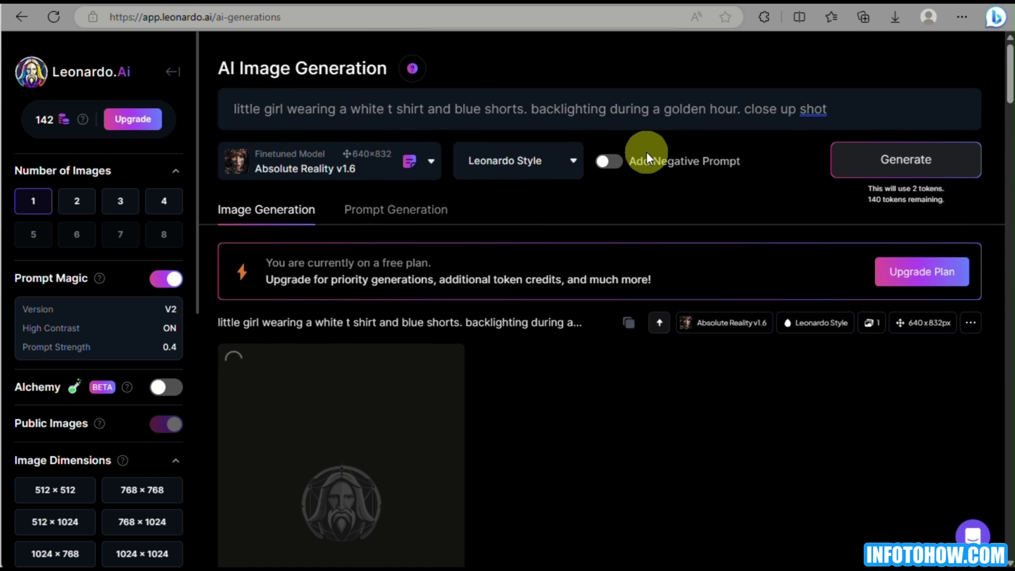
scroll(646, 153, down, 3)
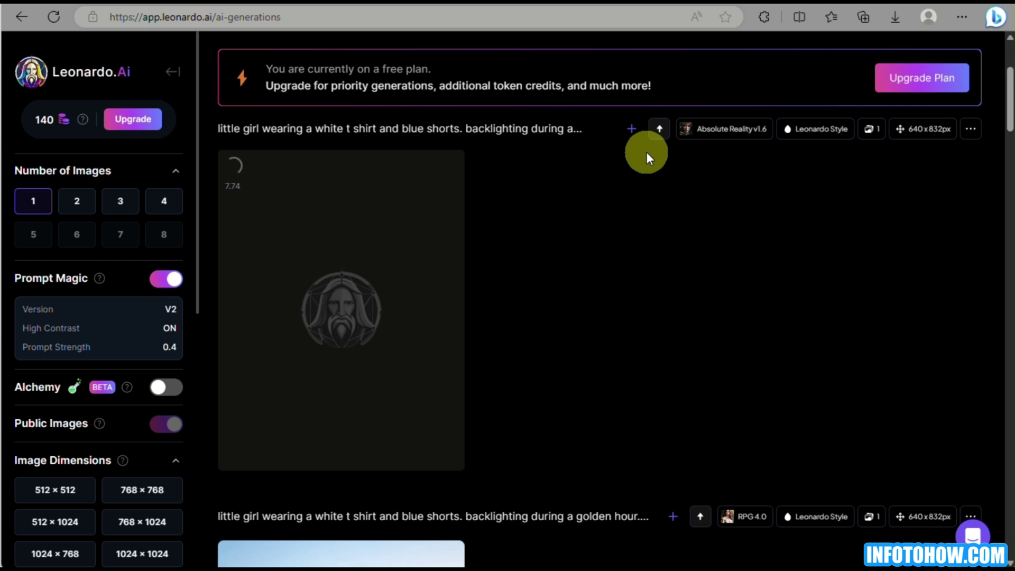
scroll(646, 151, down, 1)
click(431, 204)
click(650, 78)
scroll(430, 211, down, 10)
scroll(431, 213, up, 10)
- Replace "during a golden hour" with "studiolight" in the prompt, generate the image and compare it with the earlier one
drag(619, 109, 725, 108)
text(studiolight)
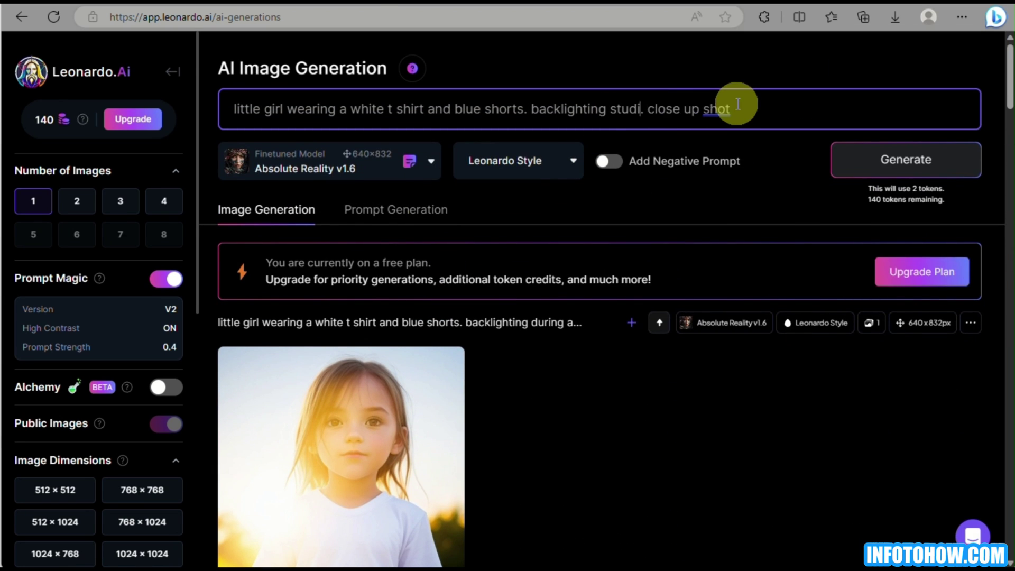
click(869, 148)
scroll(740, 240, down, 3)
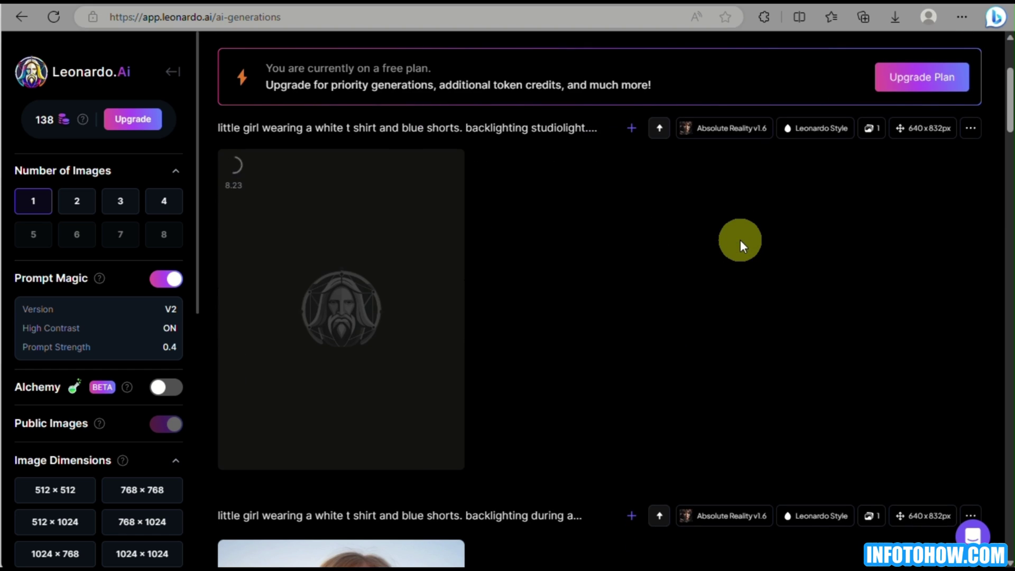
scroll(595, 295, up, 1)
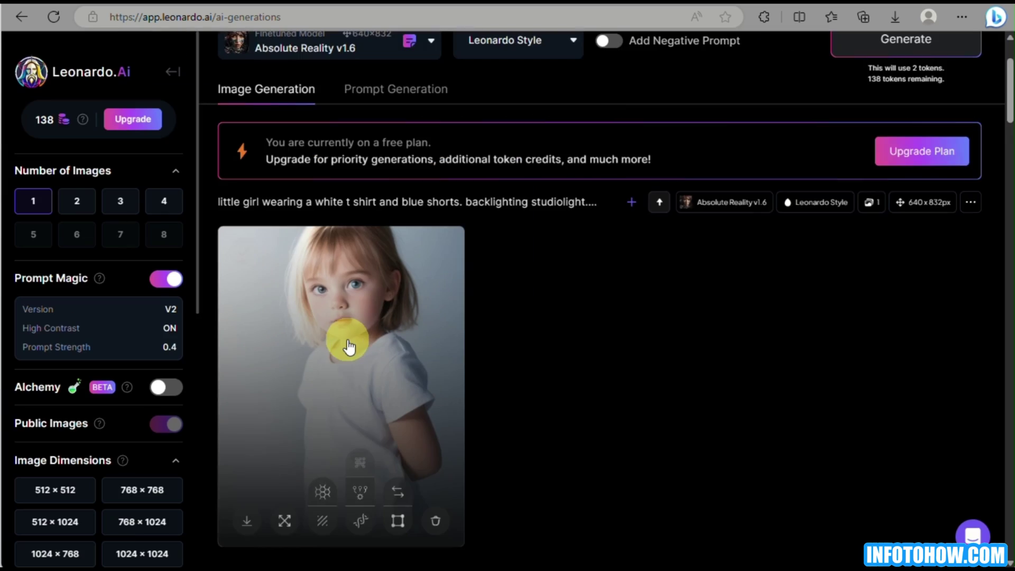
scroll(344, 339, down, 3)
scroll(635, 46, up, 2)
- Replace "backlighting" with "multicolored" before "studiolight" in the prompt and generate the image
scroll(648, 219, up, 3)
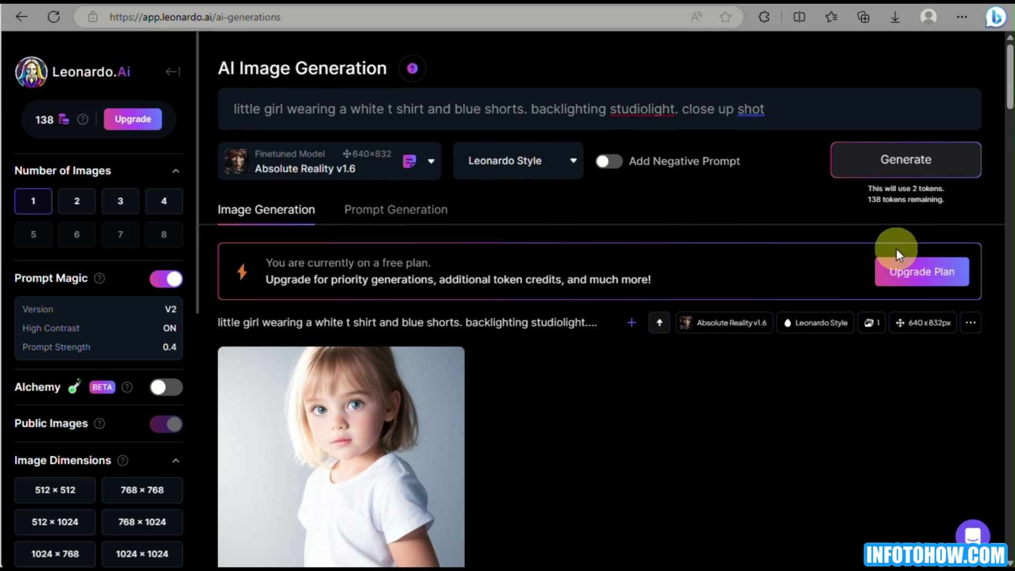
double_click(571, 109)
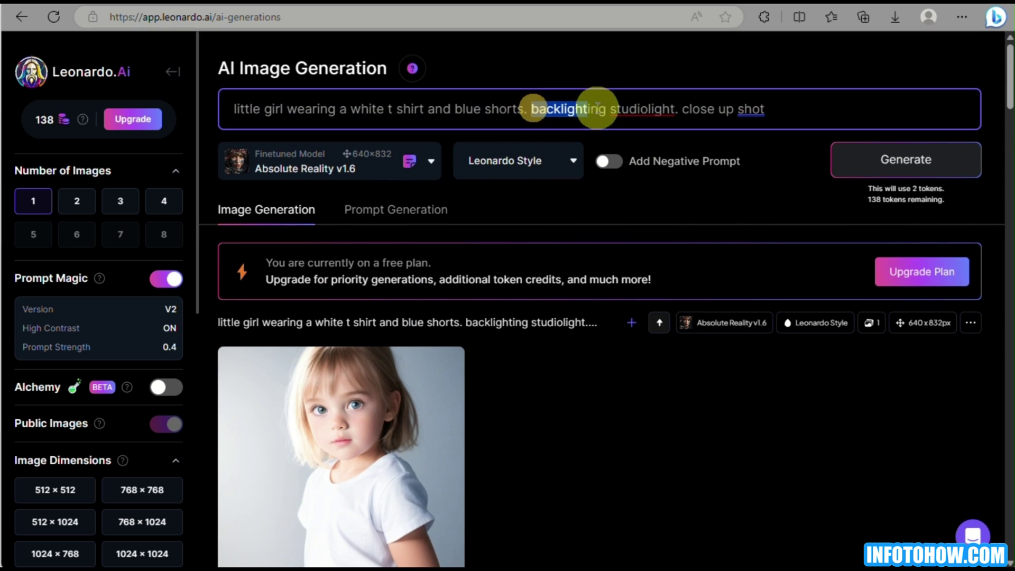
text(mul)
text(ticolored)
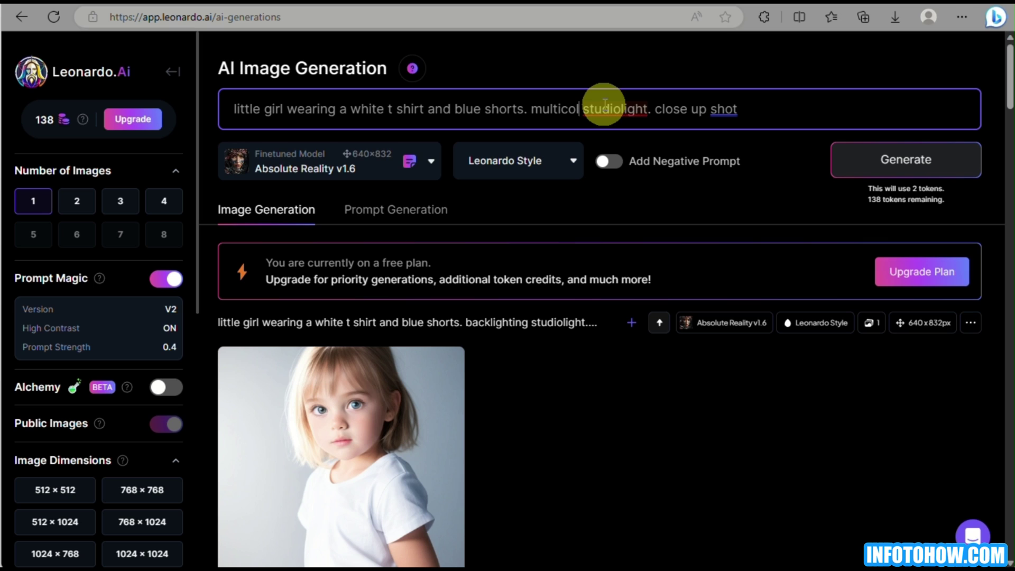
key(Return)
scroll(549, 227, down, 4)
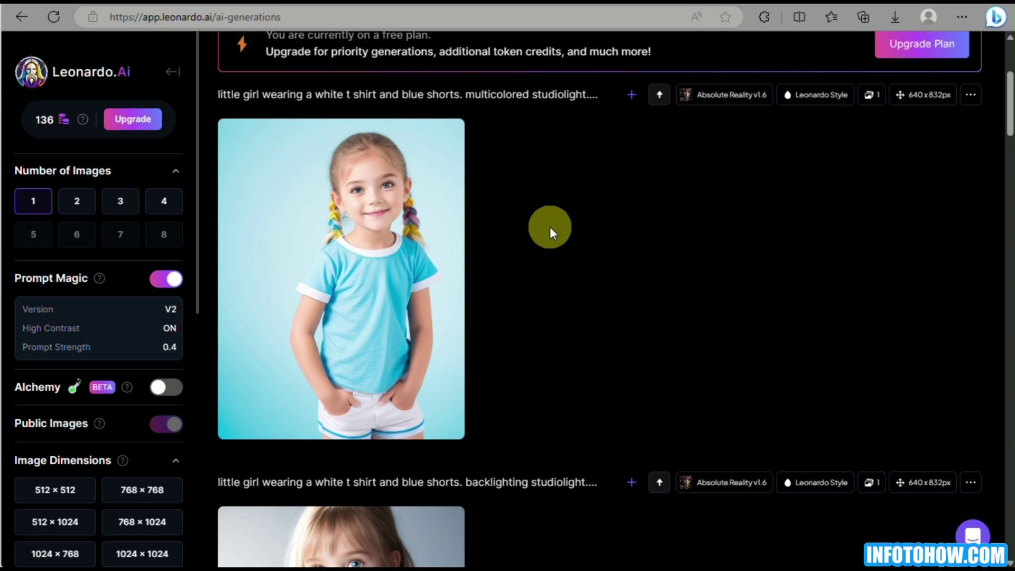
- Replace "multicolored" with "neon lights" in the prompt, generate the image and compare it with the multicolored result
scroll(550, 226, up, 4)
drag(608, 108, 562, 108)
key(BackSpace)
key(BackSpace)
key(BackSpace)
key(BackSpace)
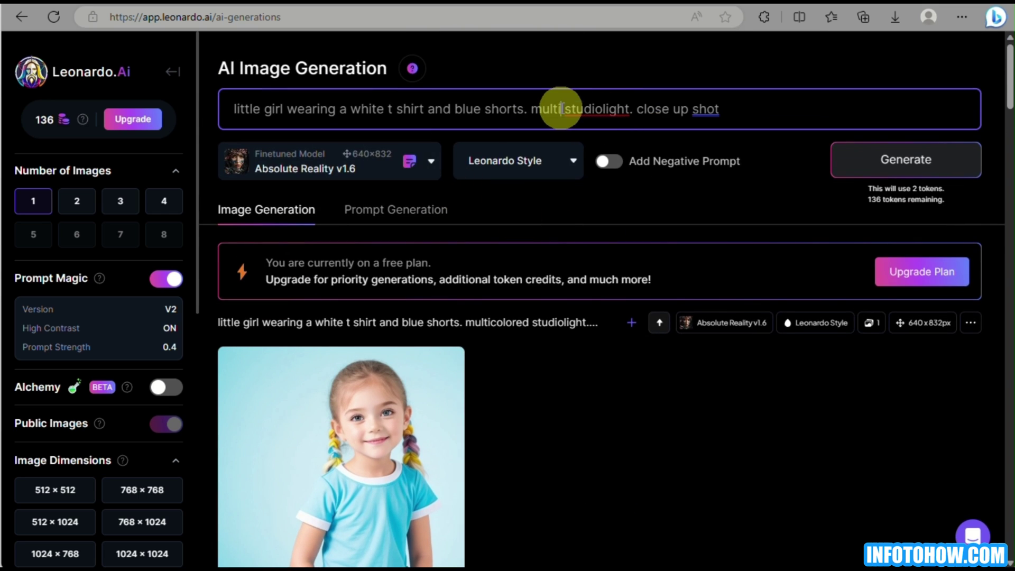
key(BackSpace)
key(BackSpace)
key(BackSpace)
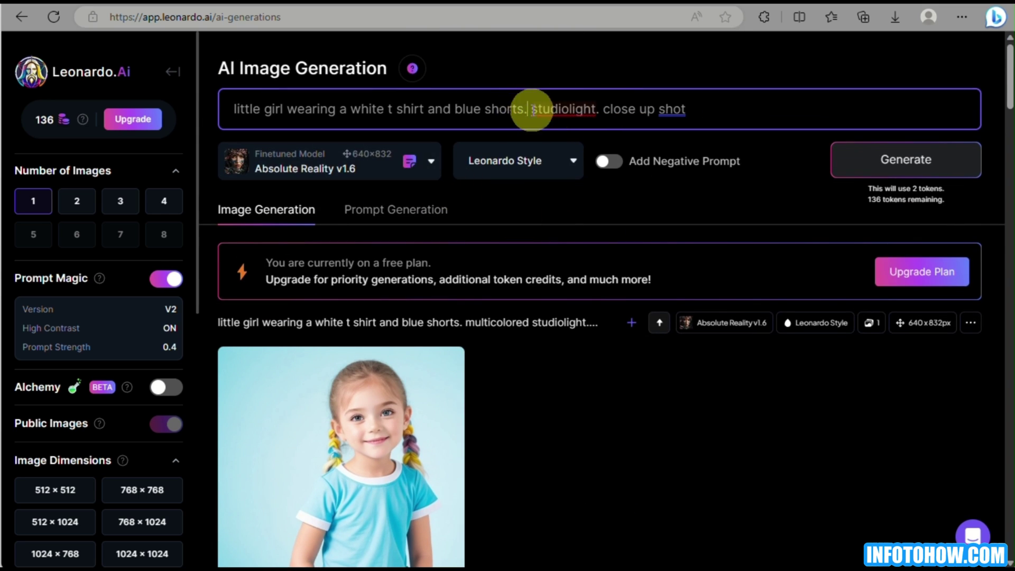
text(neon lights)
key(Return)
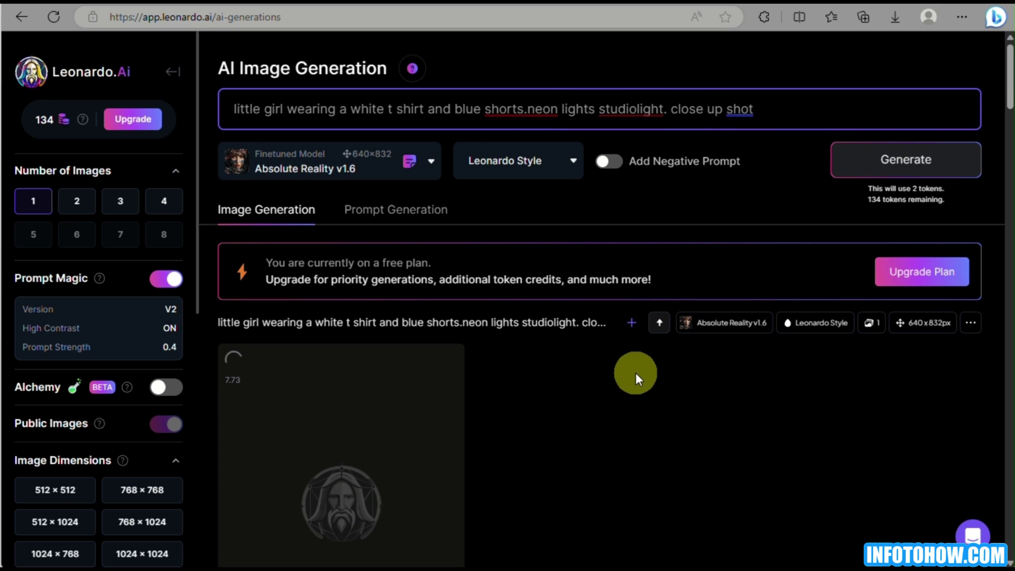
scroll(636, 372, down, 3)
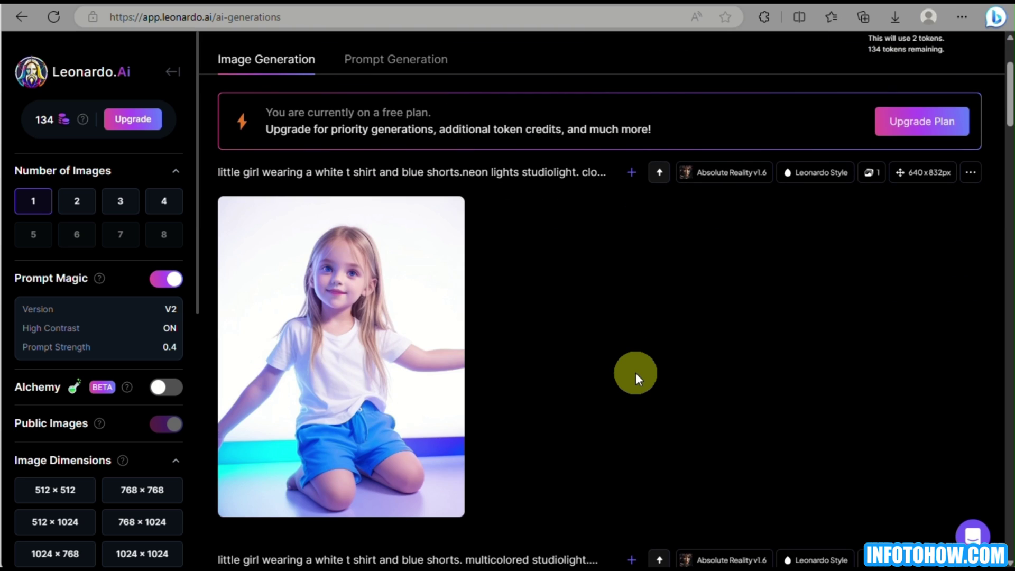
scroll(635, 372, up, 3)
scroll(635, 373, down, 1)
scroll(483, 486, down, 10)
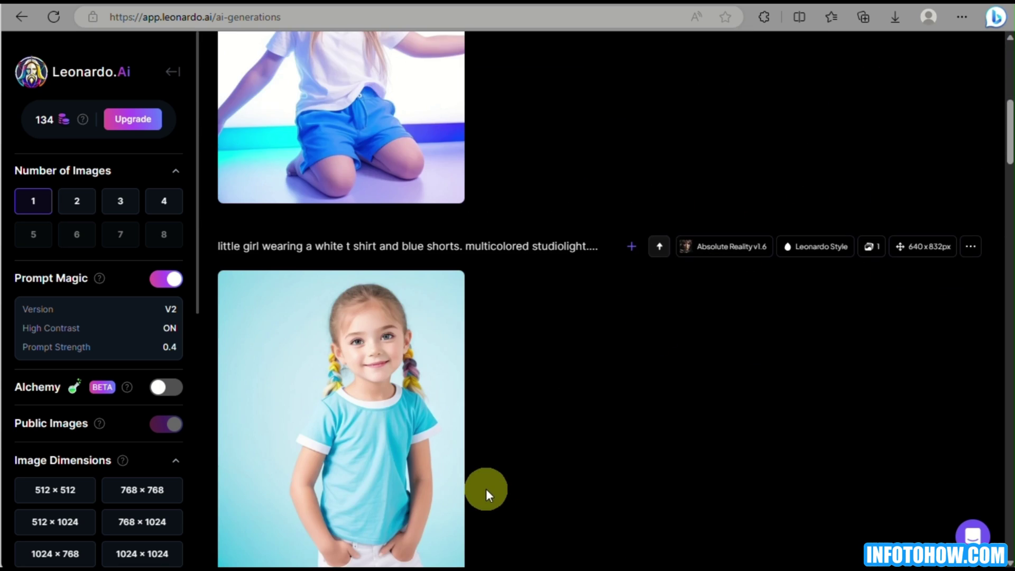
- Replace "little girl" with "highend model" in the prompt, generate the image and compare it with the little girl images
scroll(483, 487, up, 15)
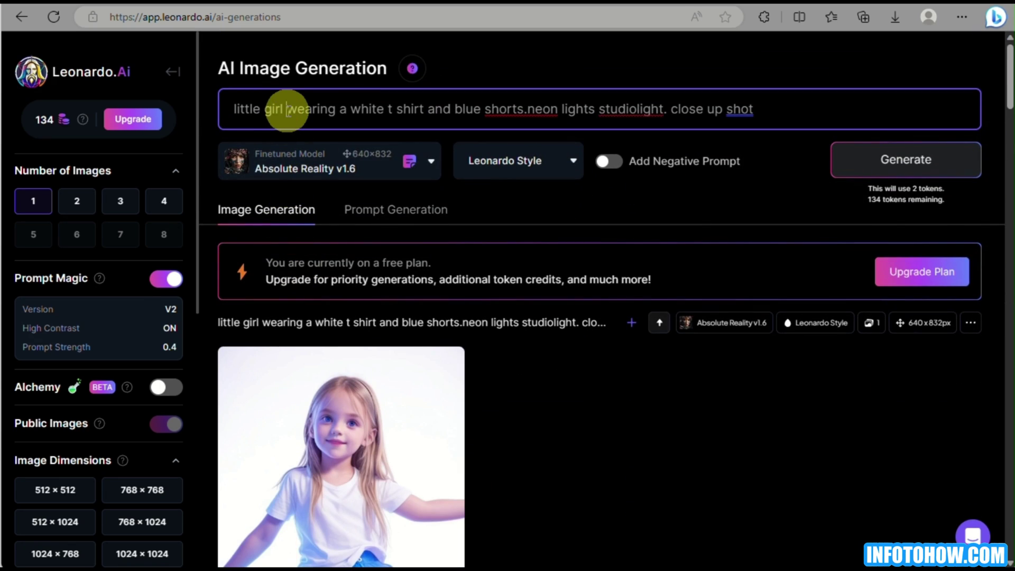
drag(287, 110, 240, 106)
text(model)
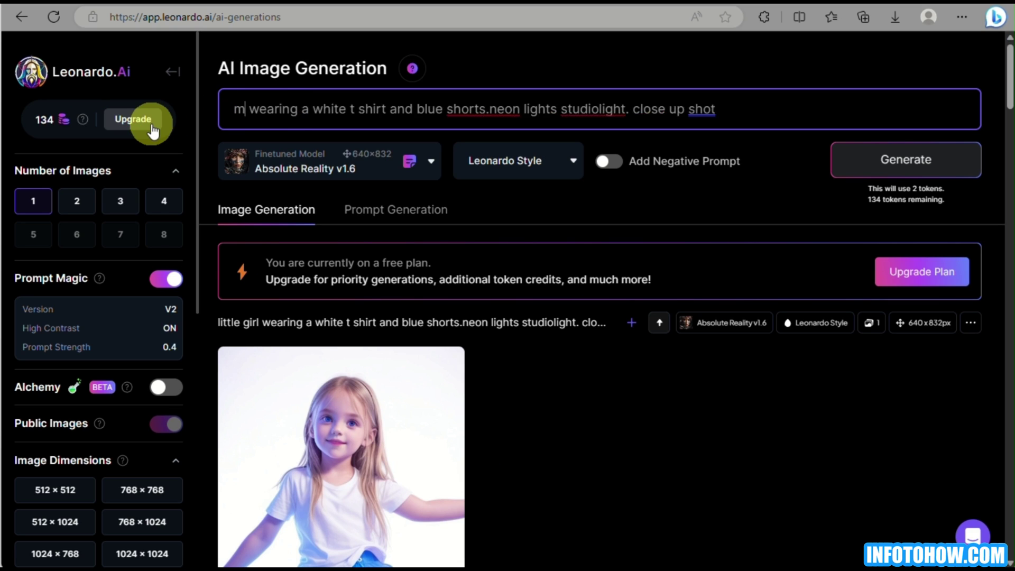
key(BackSpace)
key(BackSpace)
key(BackSpace)
key(BackSpace)
key(BackSpace)
text(highend model)
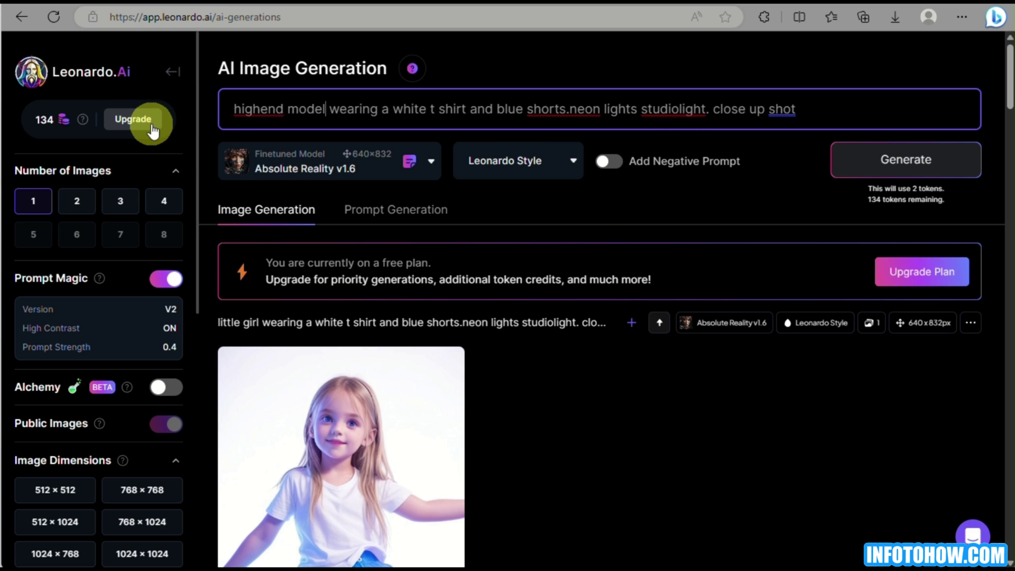
key(Return)
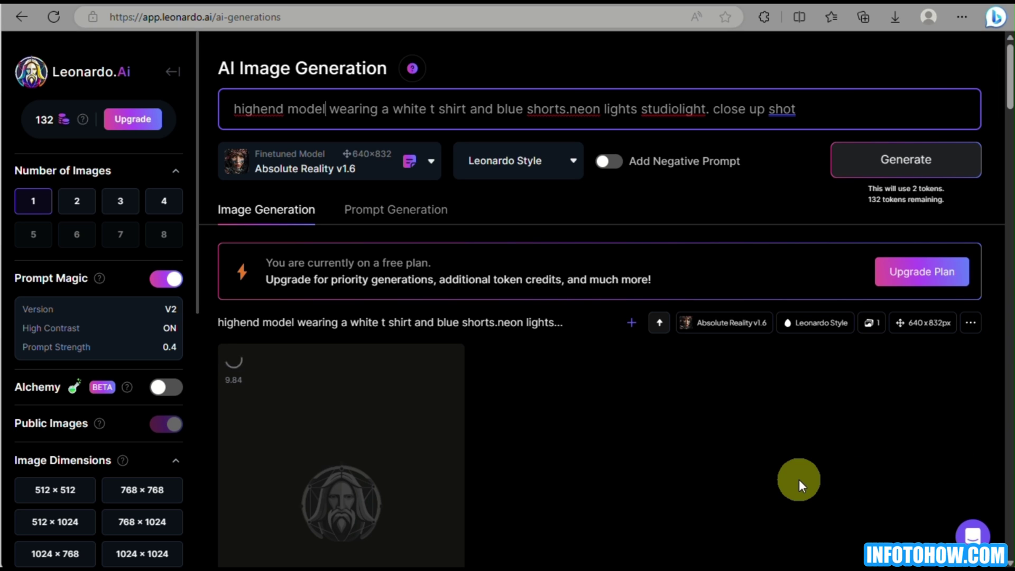
scroll(799, 479, down, 3)
scroll(636, 330, up, 3)
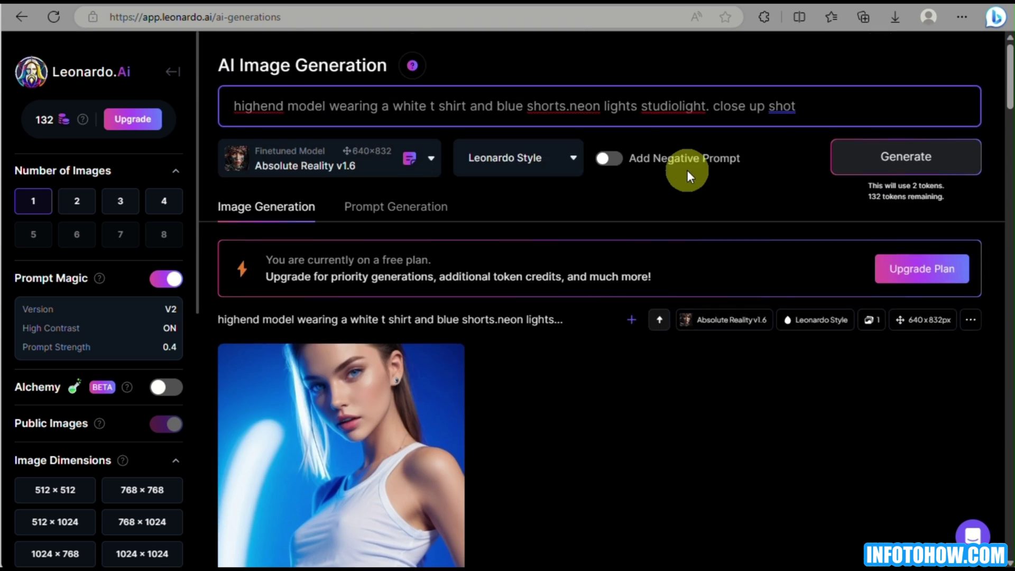
scroll(594, 138, down, 20)
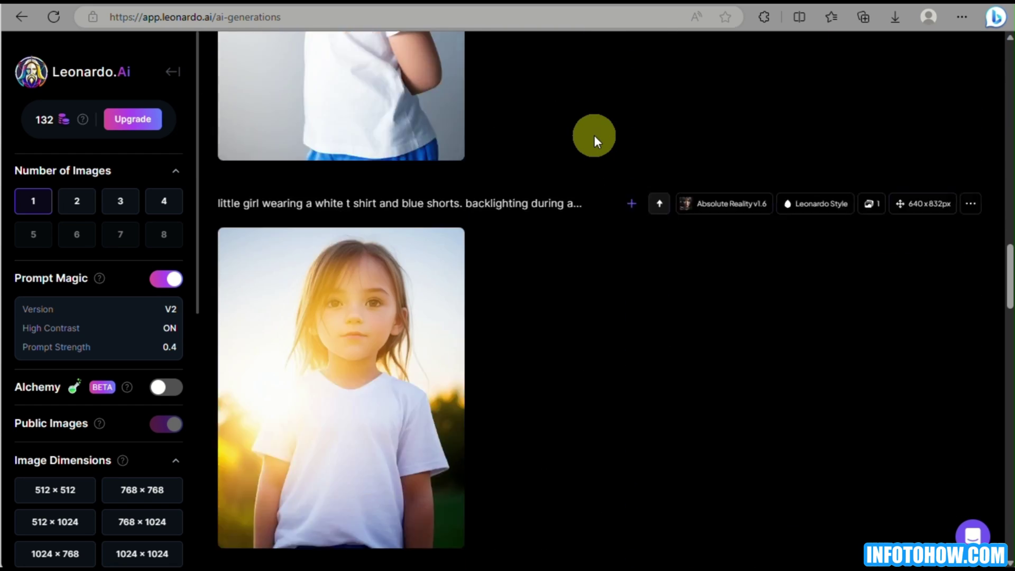
scroll(594, 136, up, 20)
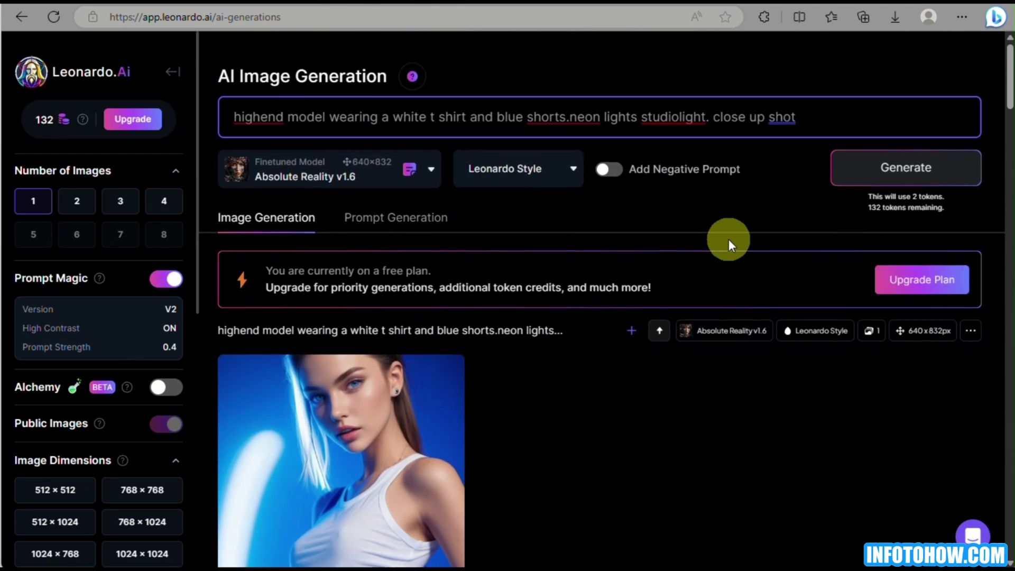
- Delete "neon lights studiolight. close up shot" from the end of the highend model prompt
drag(818, 116, 569, 109)
key(BackSpace)
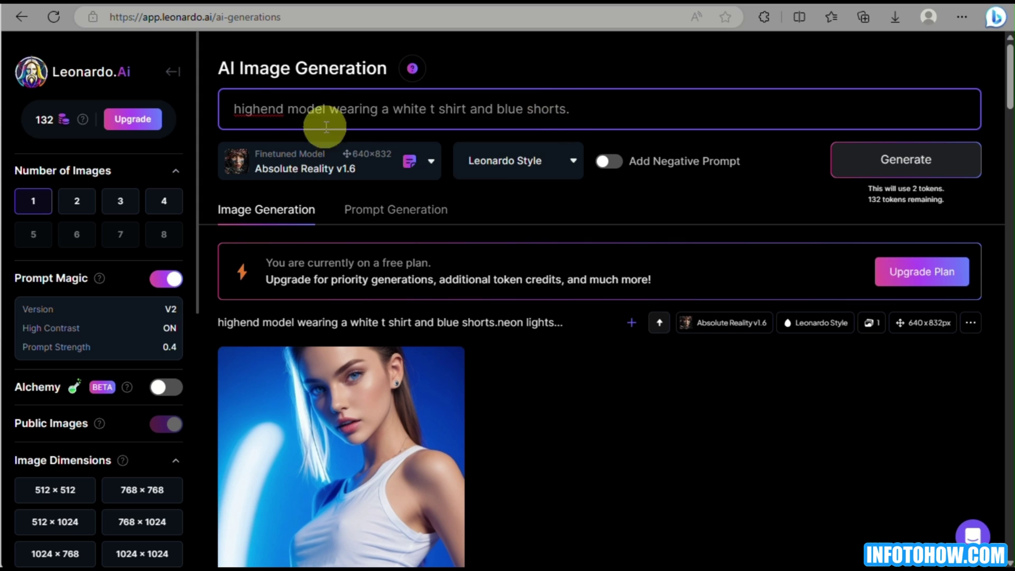
- Replace the highend model prompt with "A golden retriever puppy, in a pixar illustration"
click(260, 109)
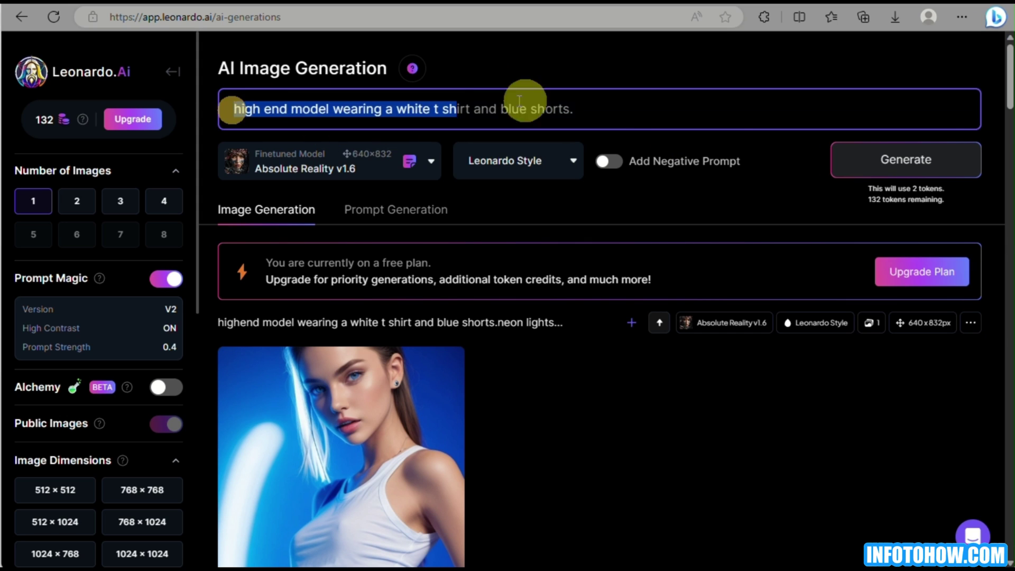
drag(233, 109, 720, 127)
key(BackSpace)
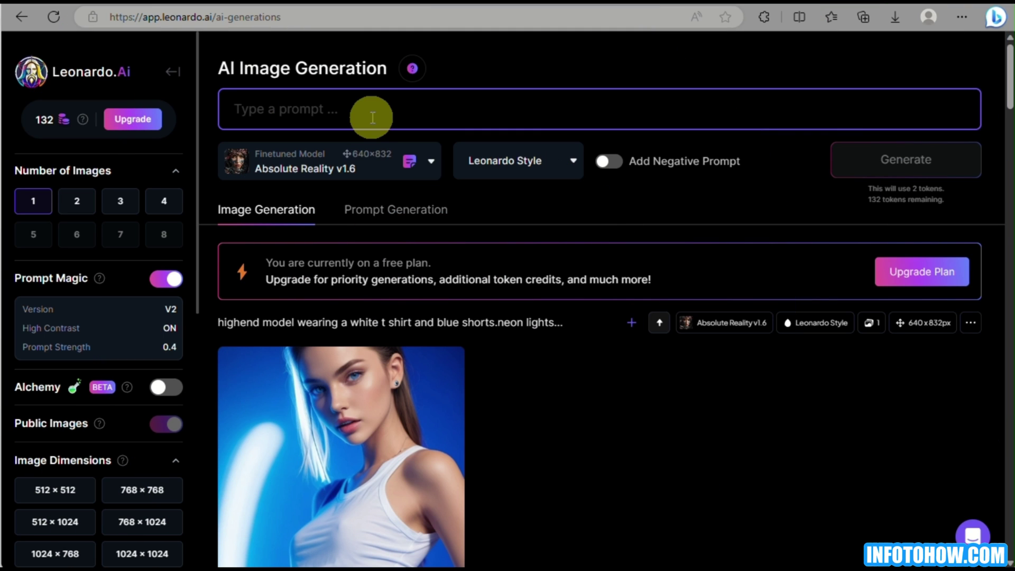
text(a)
key(BackSpace)
text(A golden )
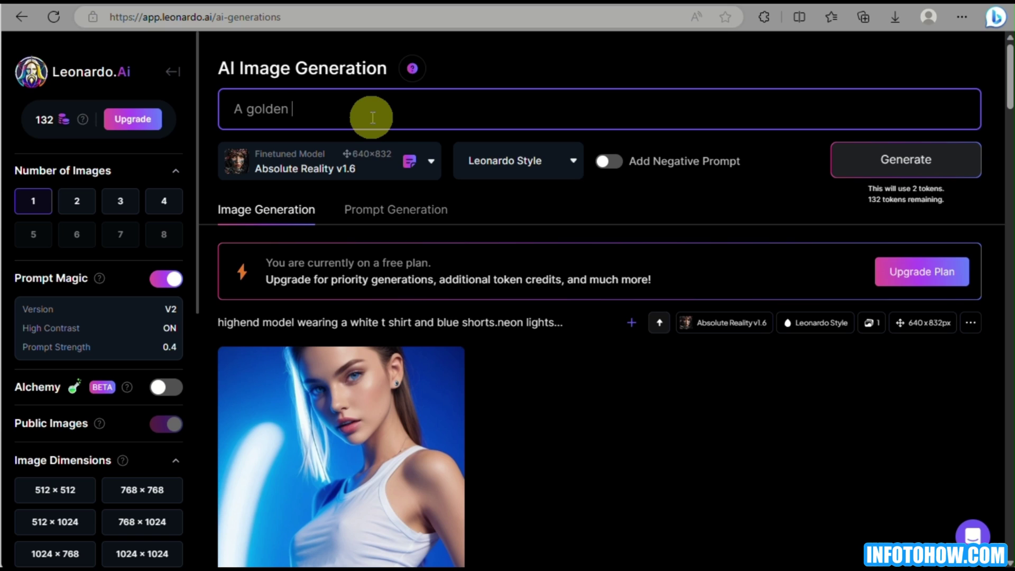
text(retriever puppy)
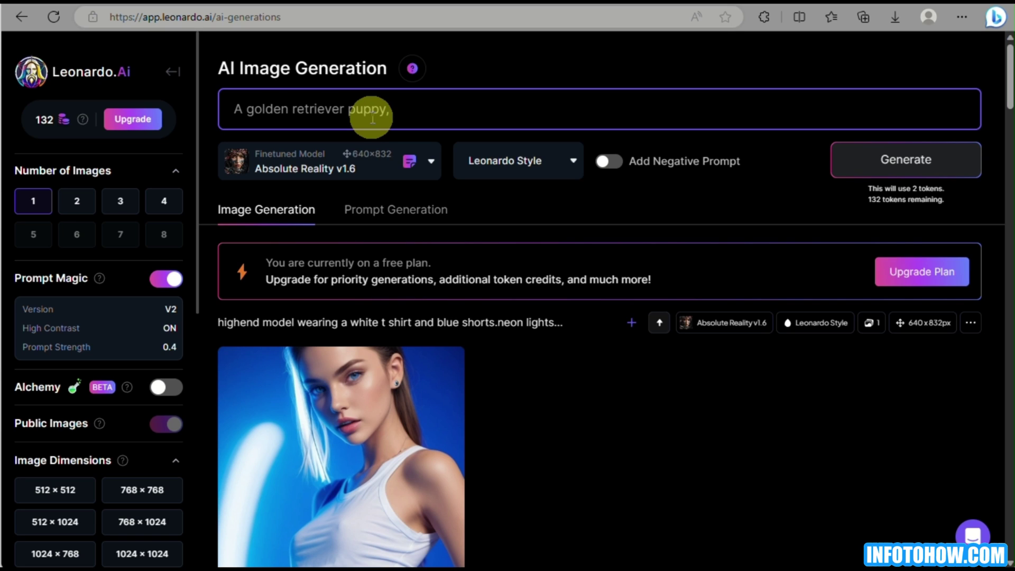
text(, in a oixar illustration)
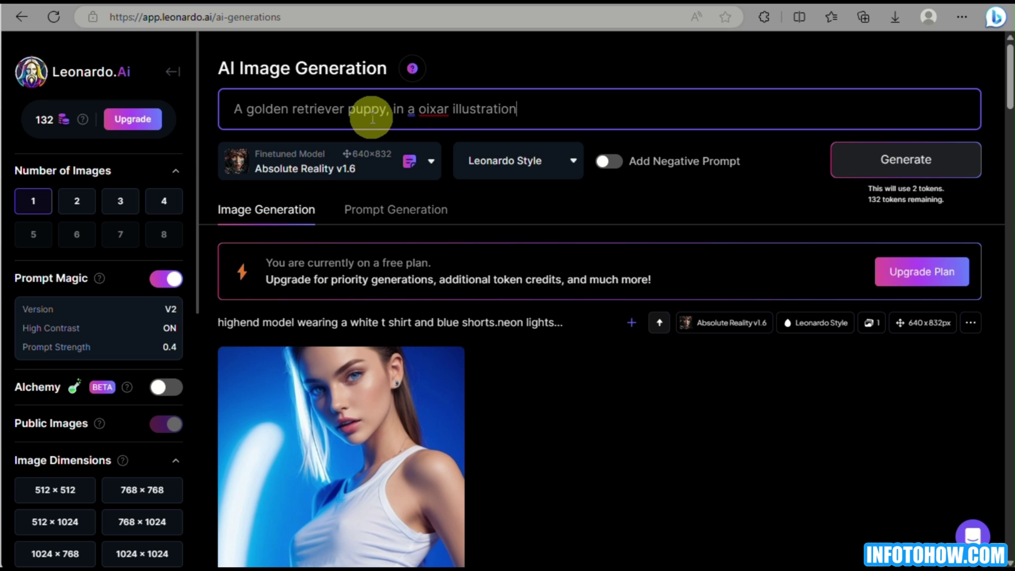
click(426, 110)
key(BackSpace)
text(p)
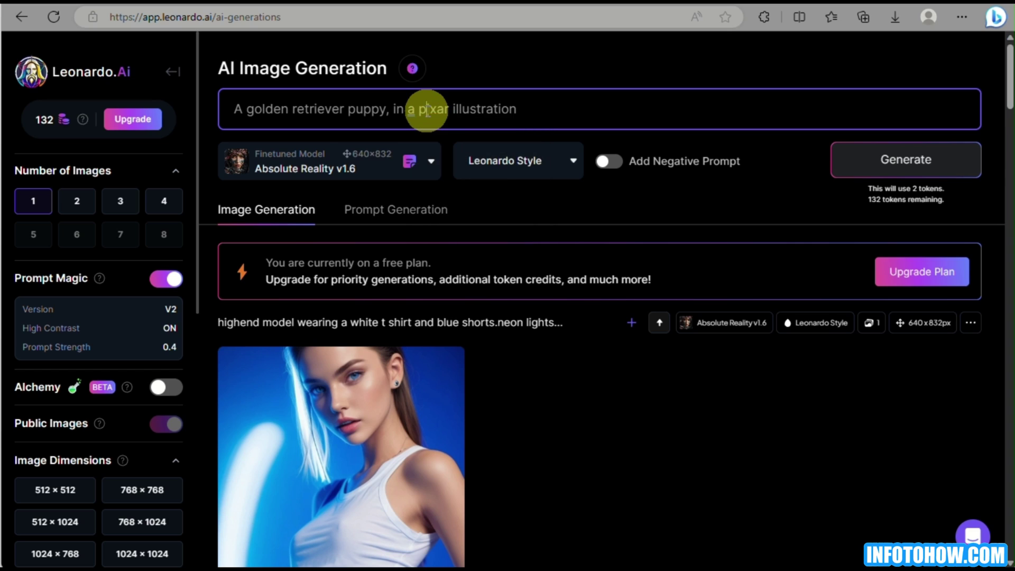
click(530, 105)
text(, plating)
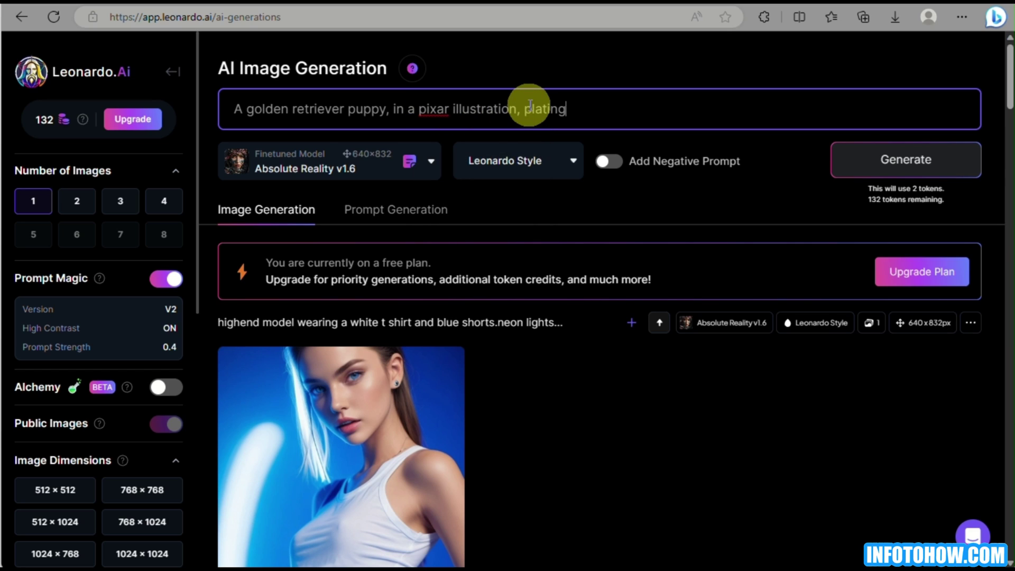
key(BackSpace)
key(BackSpace)
key(BackSpace)
key(BackSpace)
text(ying)
key(BackSpace)
key(BackSpace)
key(BackSpace)
key(BackSpace)
key(BackSpace)
key(BackSpace)
key(BackSpace)
key(BackSpace)
key(BackSpace)
- Capitalize "Pixar" in the golden retriever puppy prompt, generate the image and view it
right_click(419, 108)
click(421, 115)
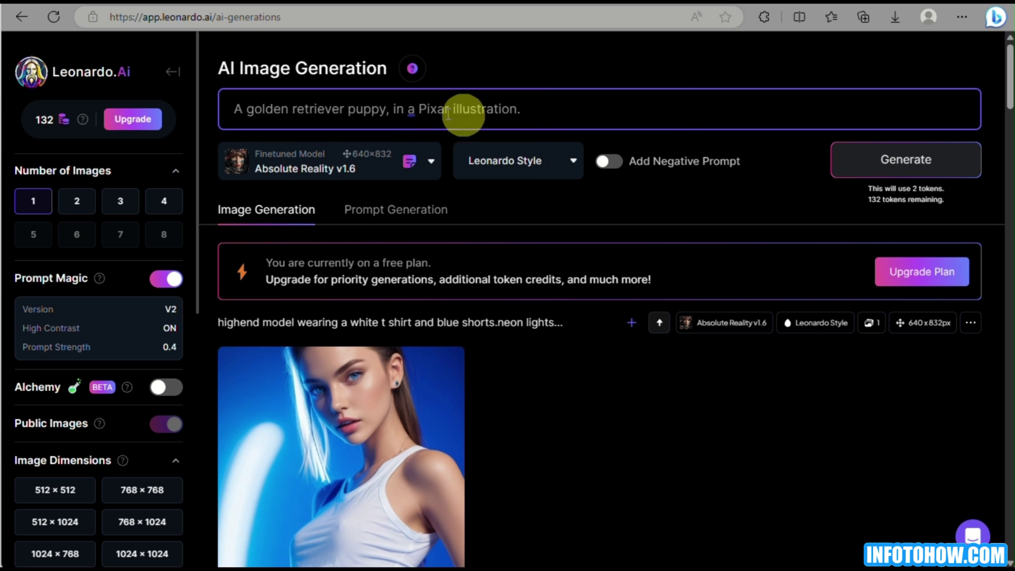
click(846, 159)
scroll(719, 284, down, 5)
scroll(719, 284, up, 1)
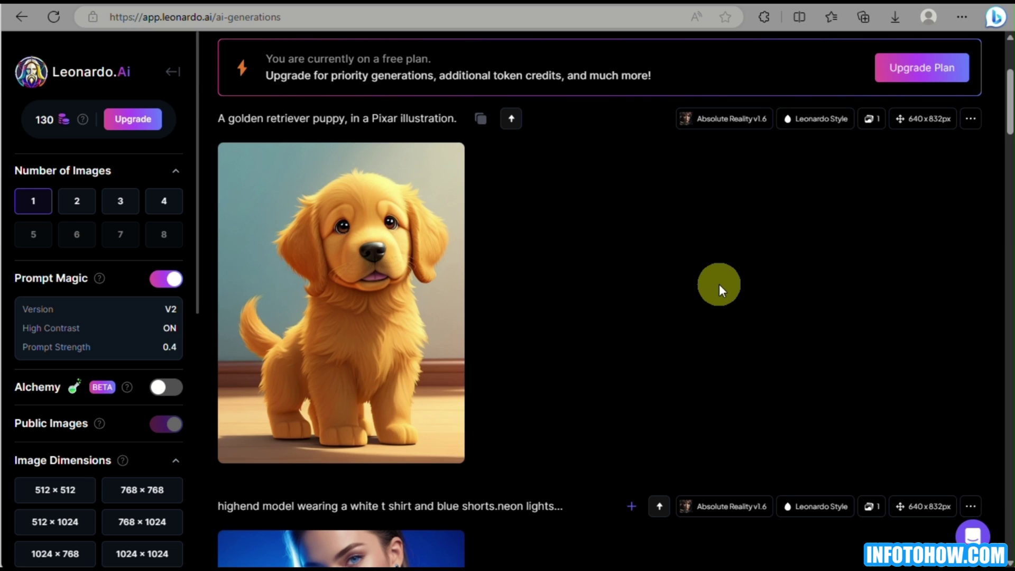
- Replace "a Pixar" with "watercolor" in the puppy prompt, generate the image and view it
scroll(552, 281, up, 4)
drag(397, 109, 446, 108)
text(watercolor)
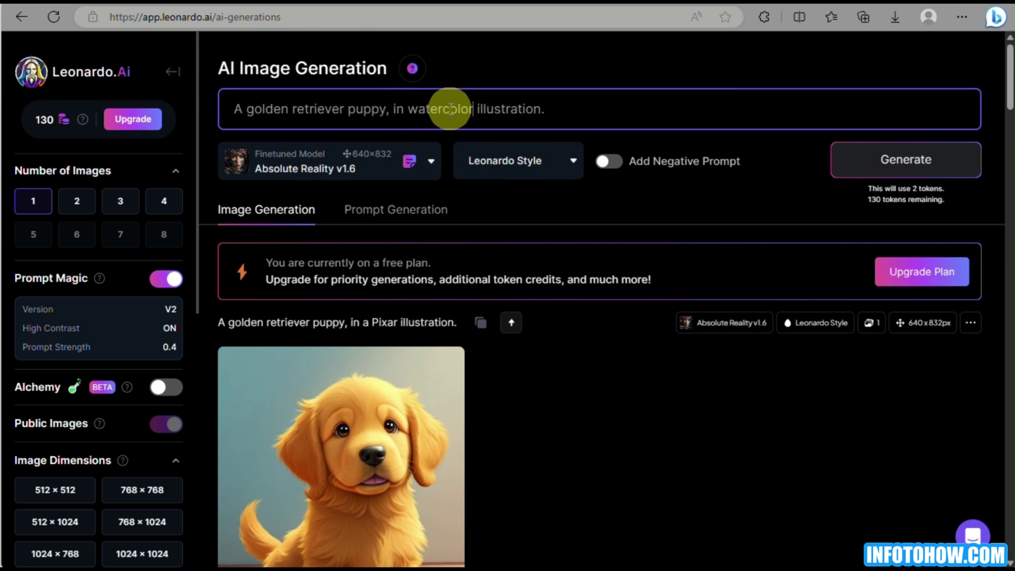
key(Return)
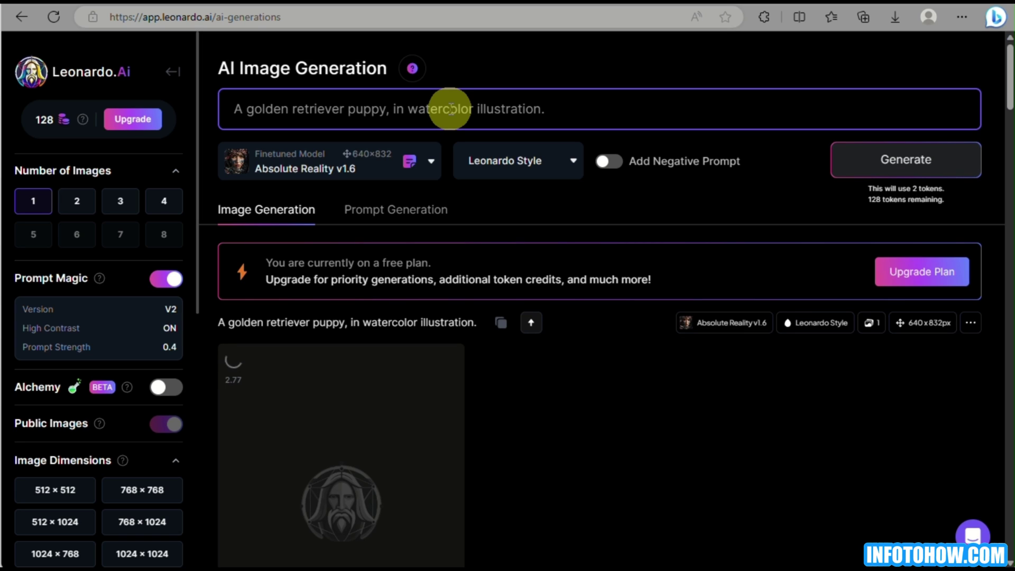
scroll(451, 109, down, 3)
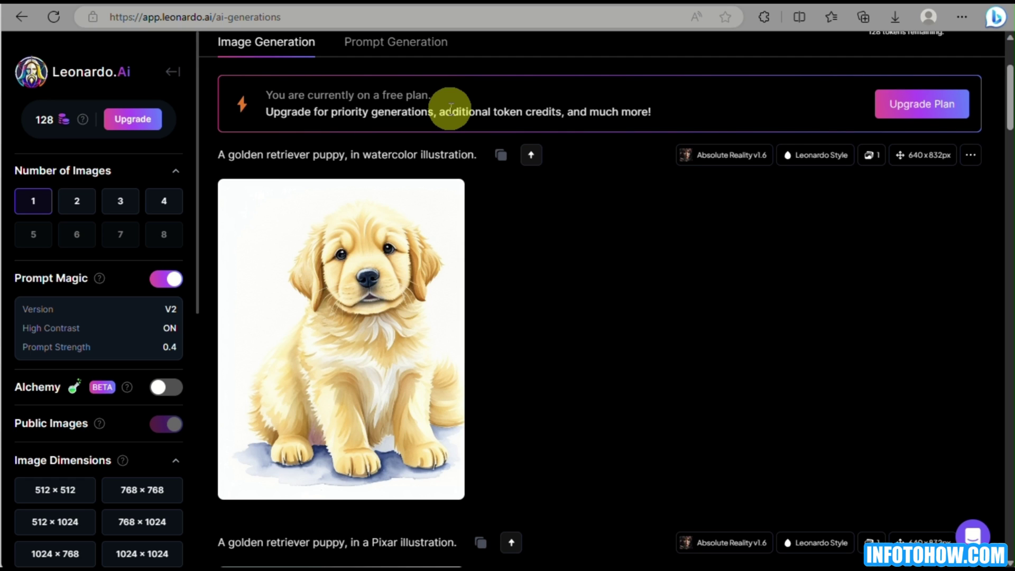
- Replace "watercolor illustration" with "ink style" in the puppy prompt, generate the image and compare it with the earlier puppy images
scroll(450, 108, up, 3)
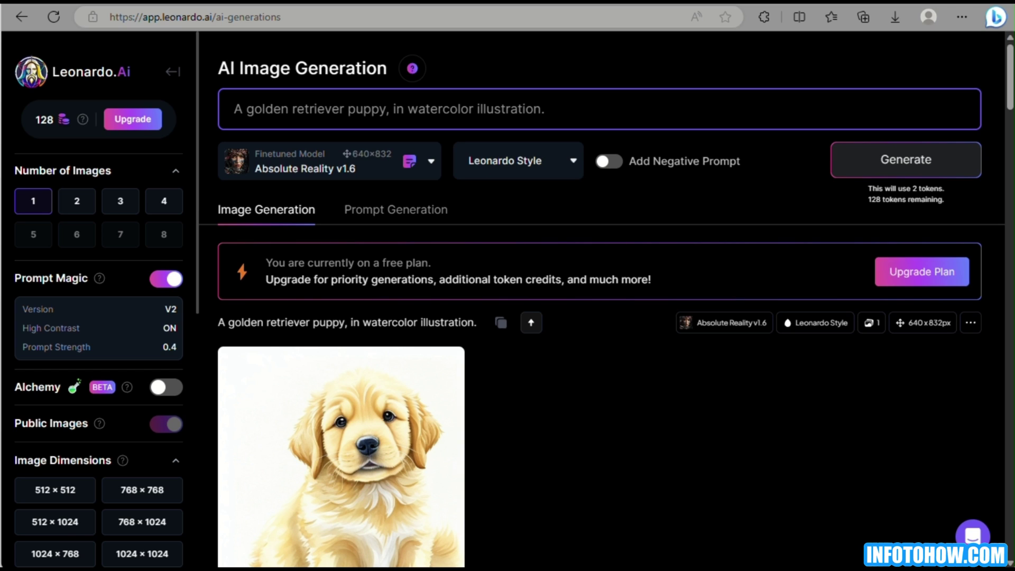
click(474, 108)
drag(542, 105, 408, 105)
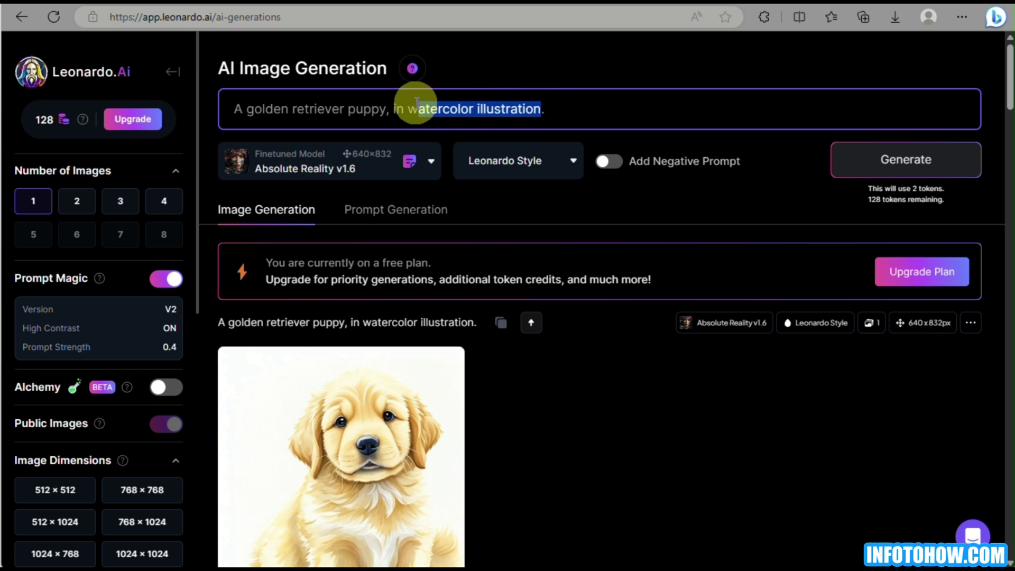
text(ink style)
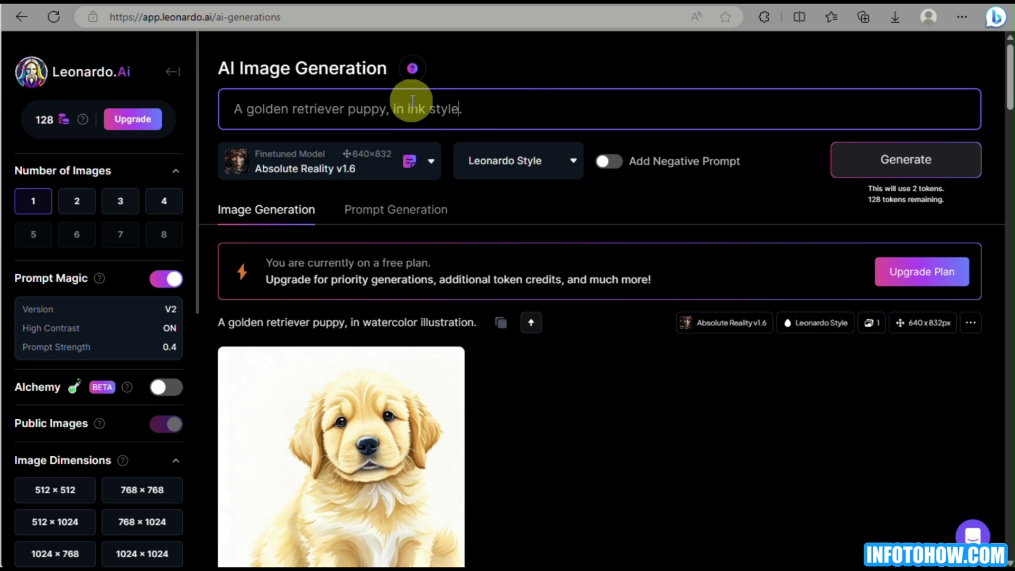
key(Return)
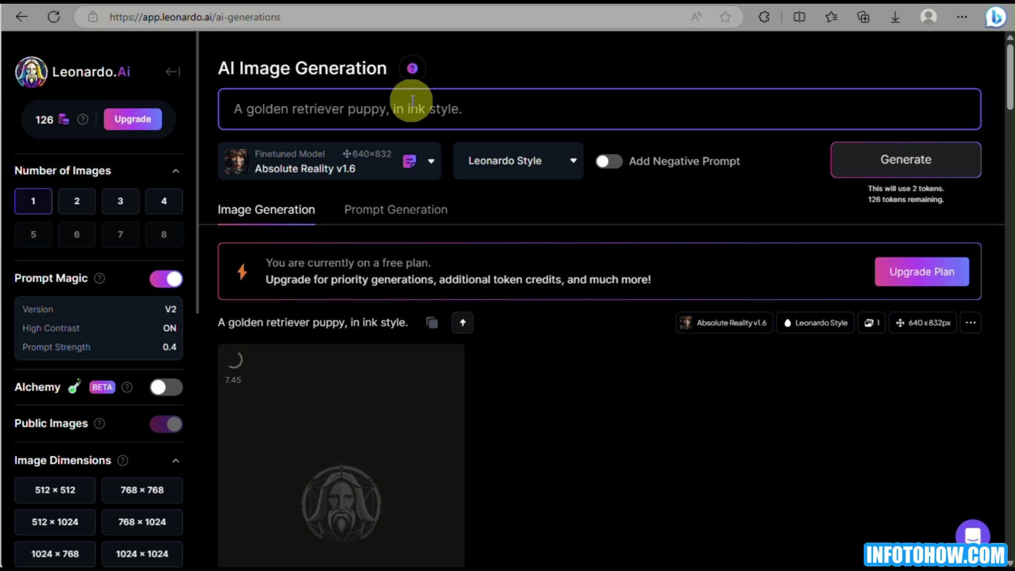
scroll(517, 484, down, 3)
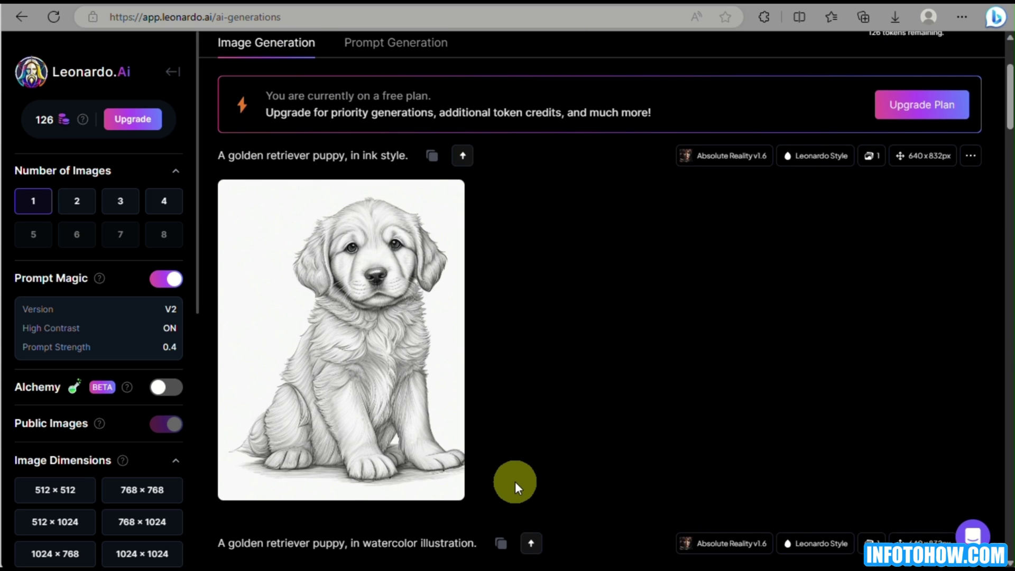
scroll(347, 257, down, 11)
- Clear the golden retriever puppy prompt
scroll(348, 259, up, 12)
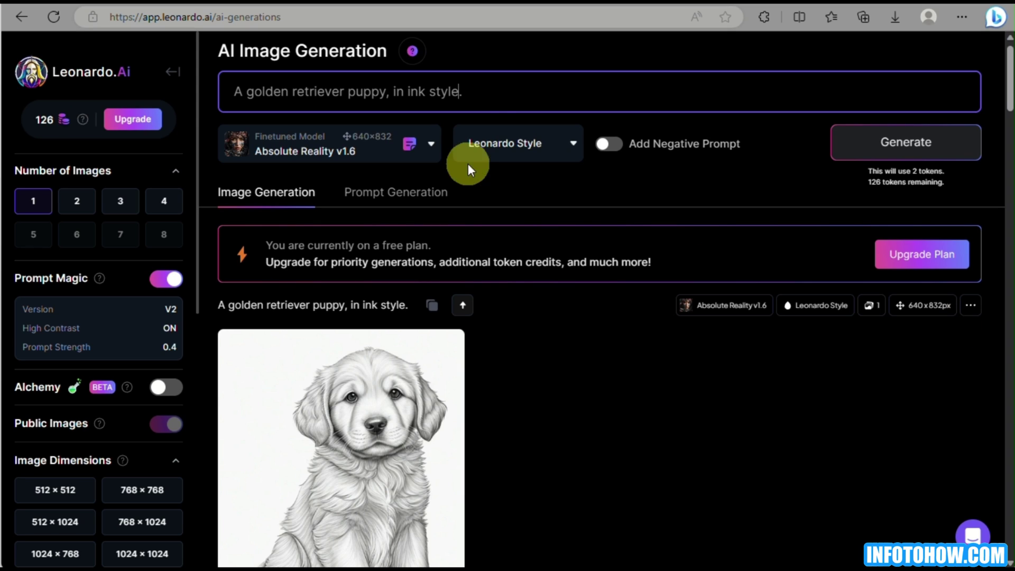
drag(490, 95, 183, 102)
key(BackSpace)
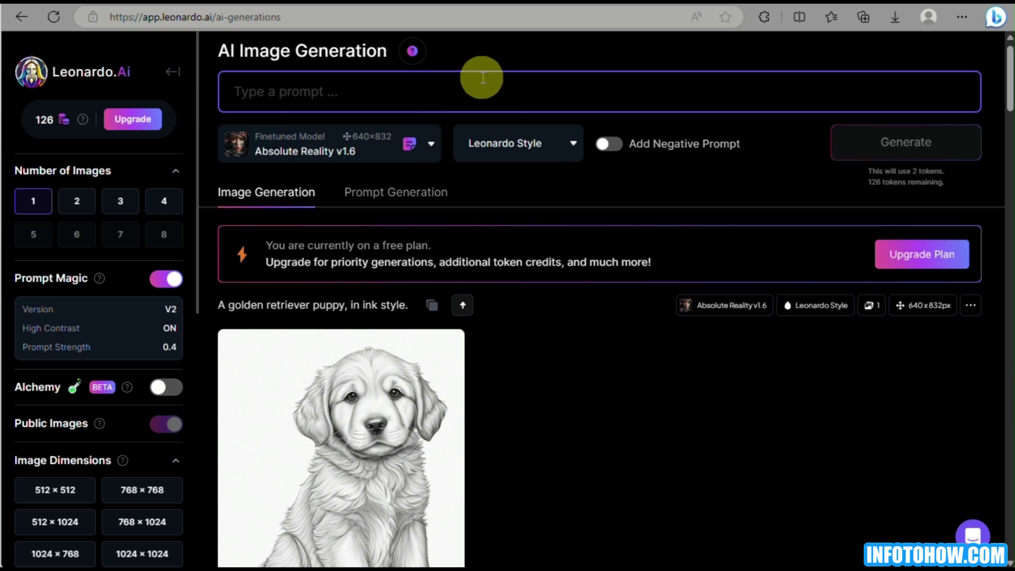
text(Iine a)
key(BackSpace)
key(BackSpace)
key(BackSpace)
key(BackSpace)
key(BackSpace)
key(BackSpace)
text(I)
key(BackSpace)
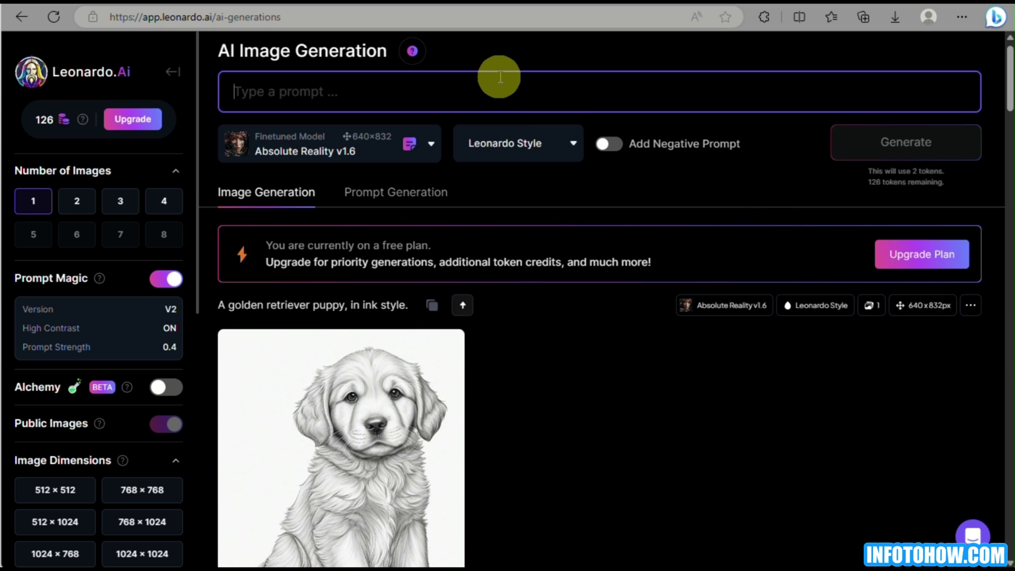
- Enter the prompt "cyberpunk cat,", generate the image and view it
text(cyberpunk )
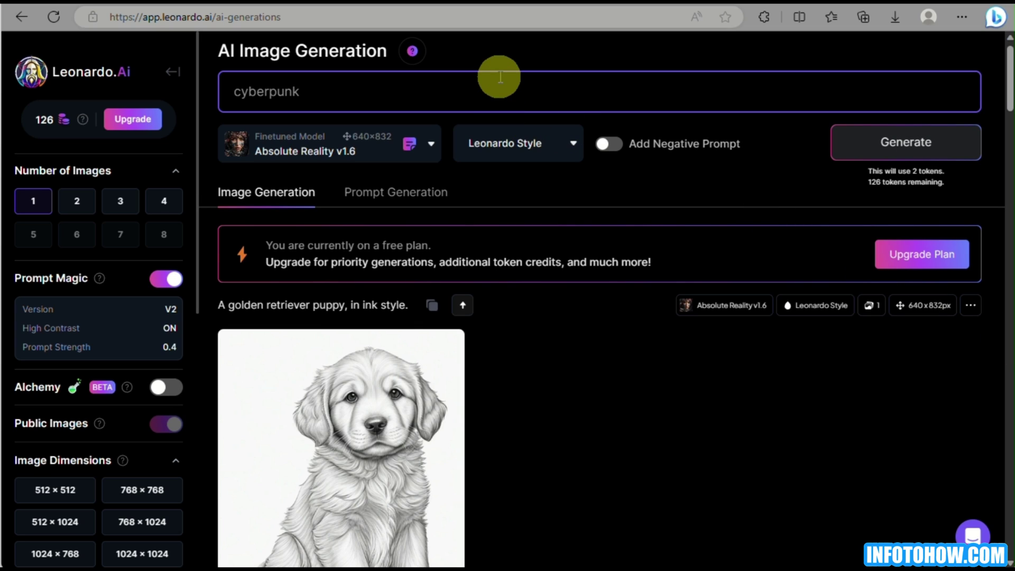
text(cat,)
key(Return)
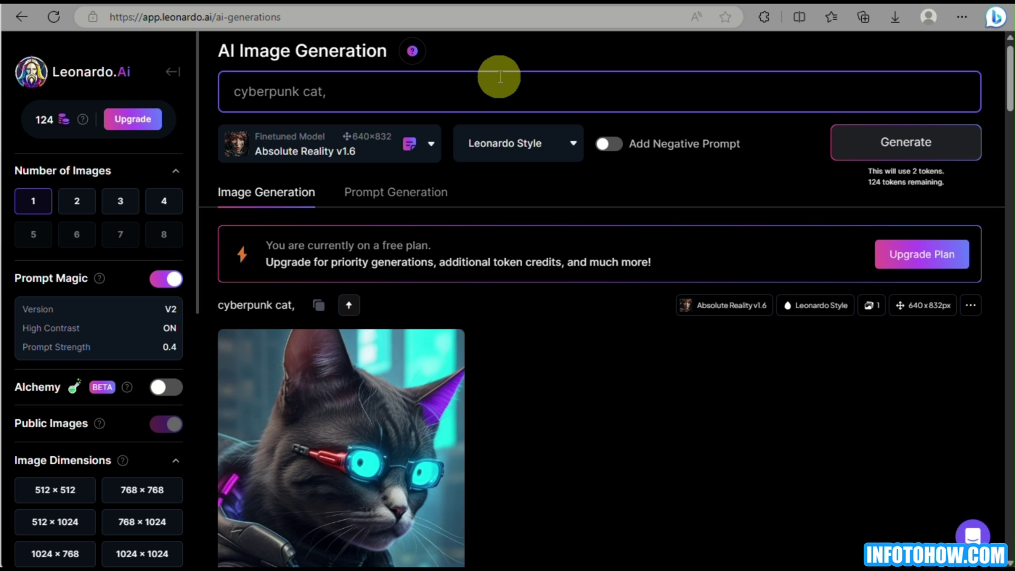
scroll(476, 202, down, 2)
- Replace "cat," with "siamese cat" in the cyberpunk prompt, generate the image and view it
scroll(476, 202, up, 3)
drag(345, 110, 312, 109)
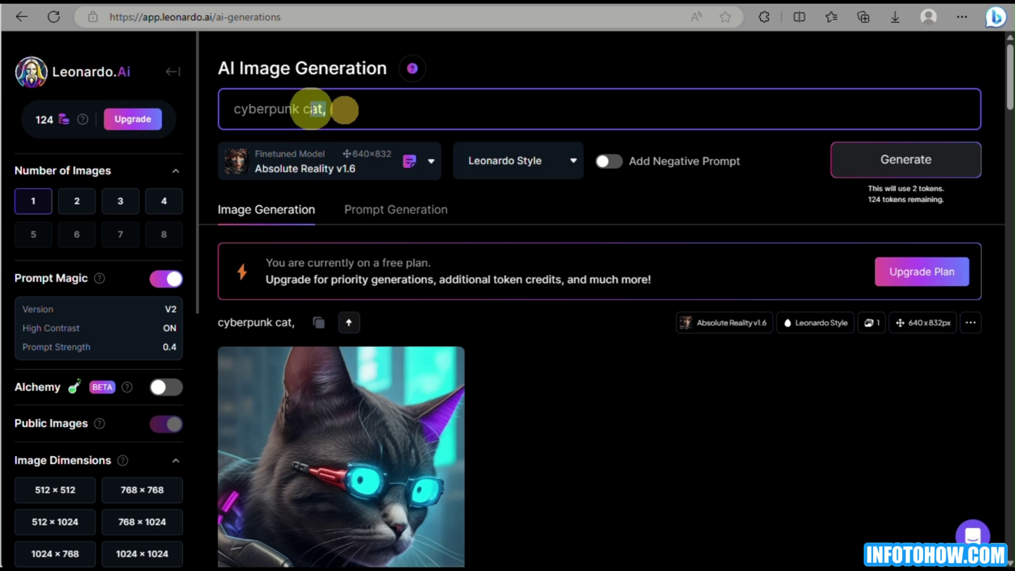
text(siamese cat)
key(Return)
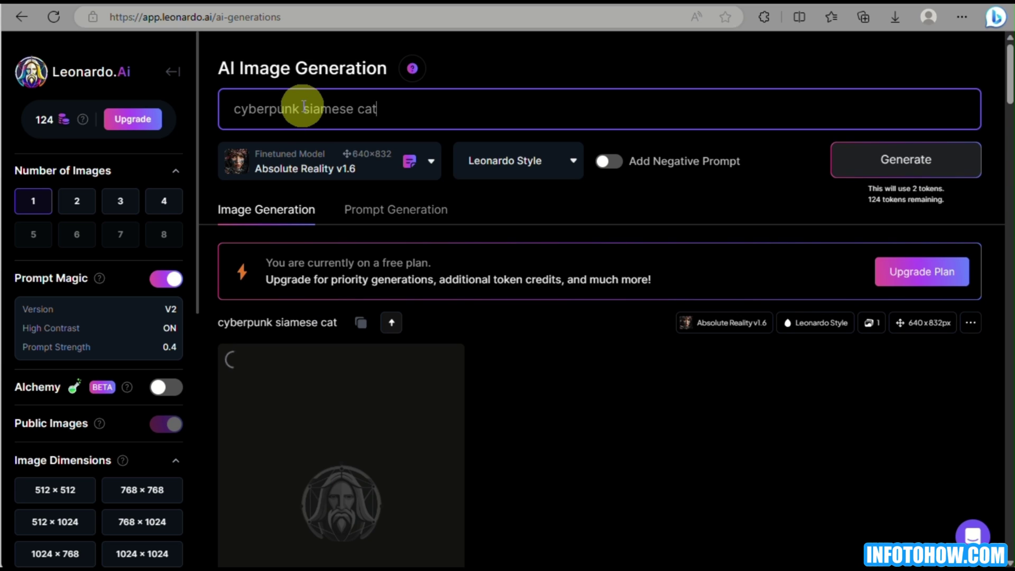
scroll(515, 217, down, 5)
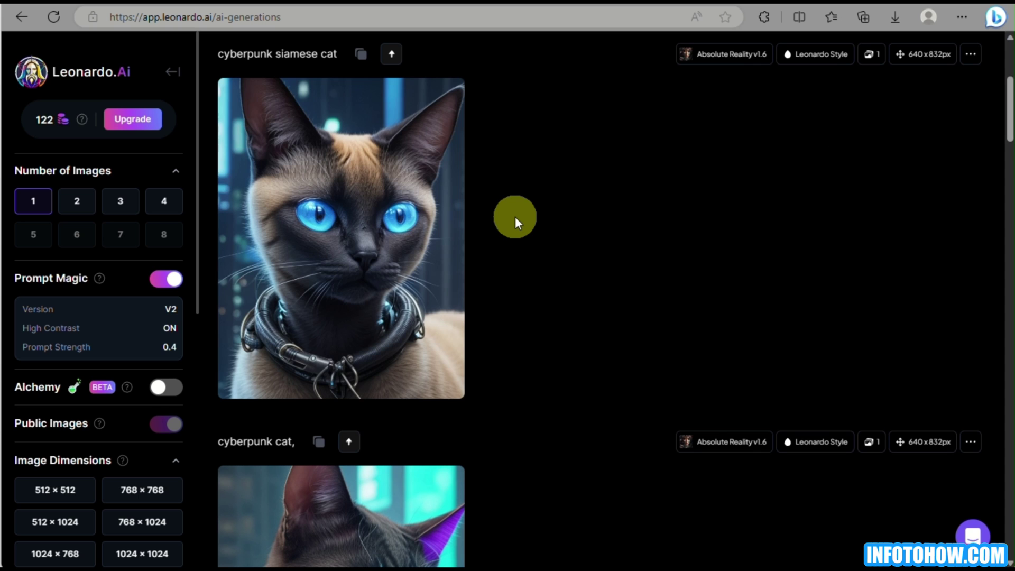
- Replace "siamese cat" with "hamster" in the cyberpunk prompt, generate the image and compare it with the cyberpunk cat images
scroll(515, 216, up, 5)
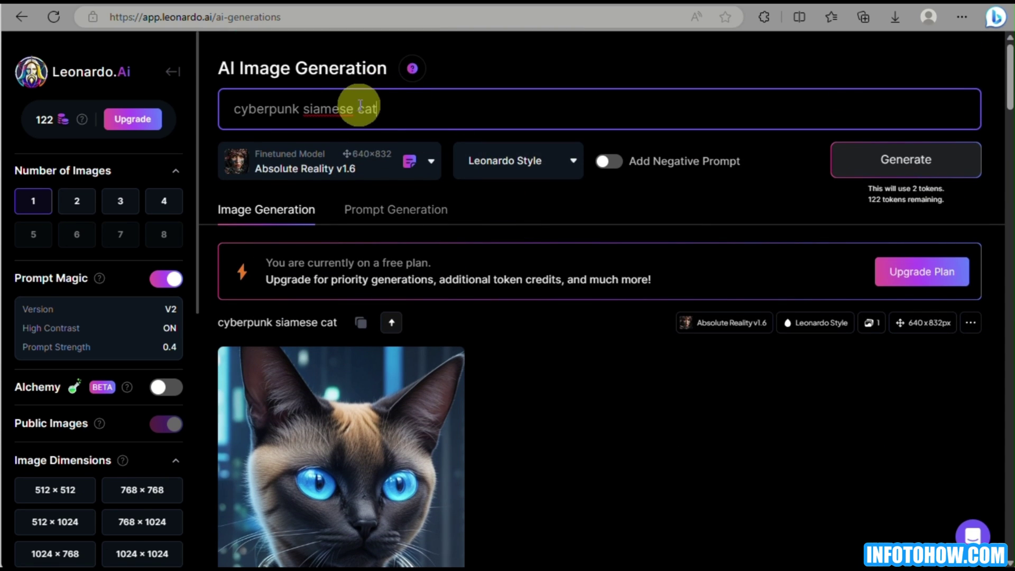
drag(357, 109, 304, 109)
drag(385, 108, 303, 109)
text(hamster)
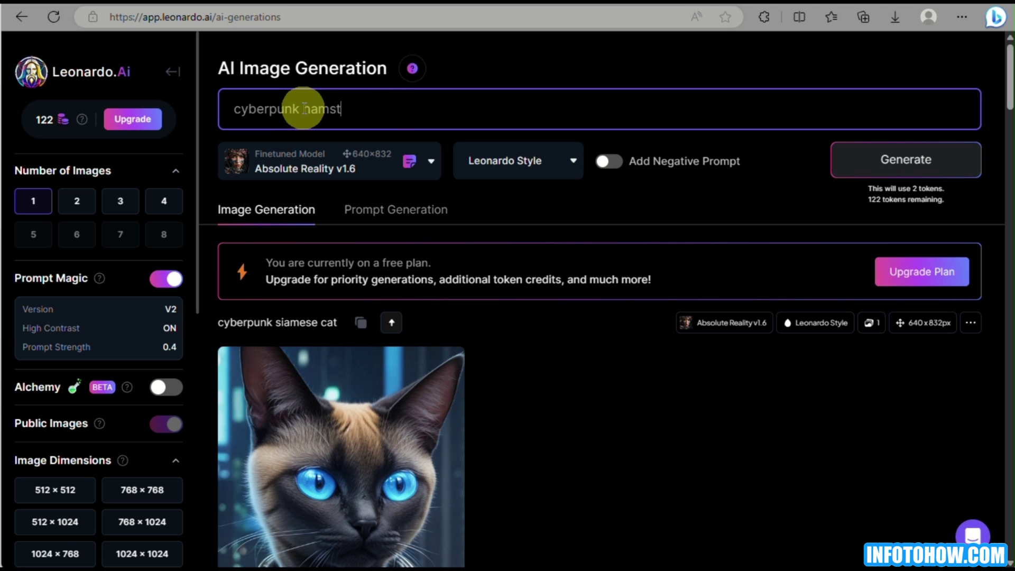
key(Return)
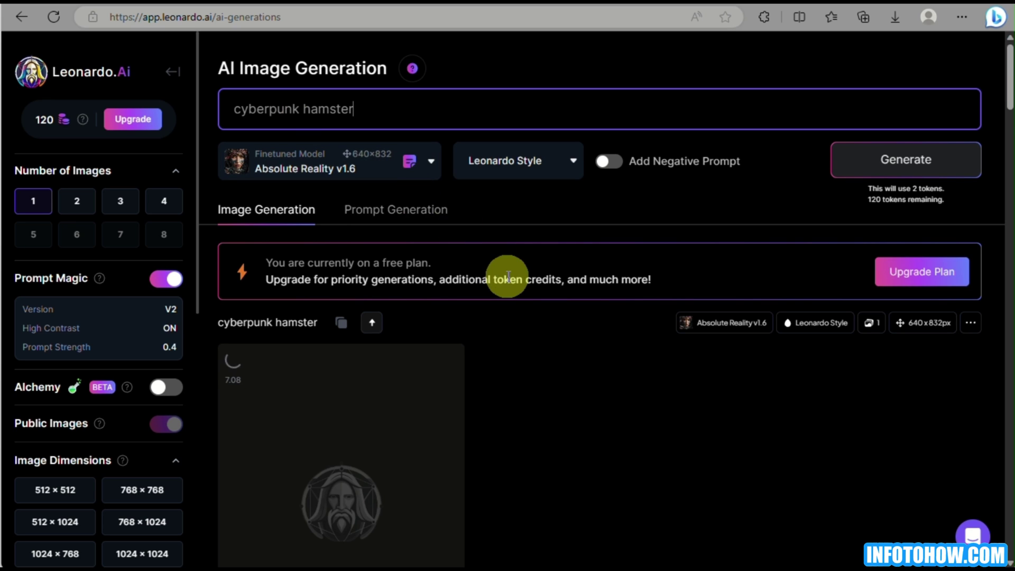
scroll(506, 276, down, 3)
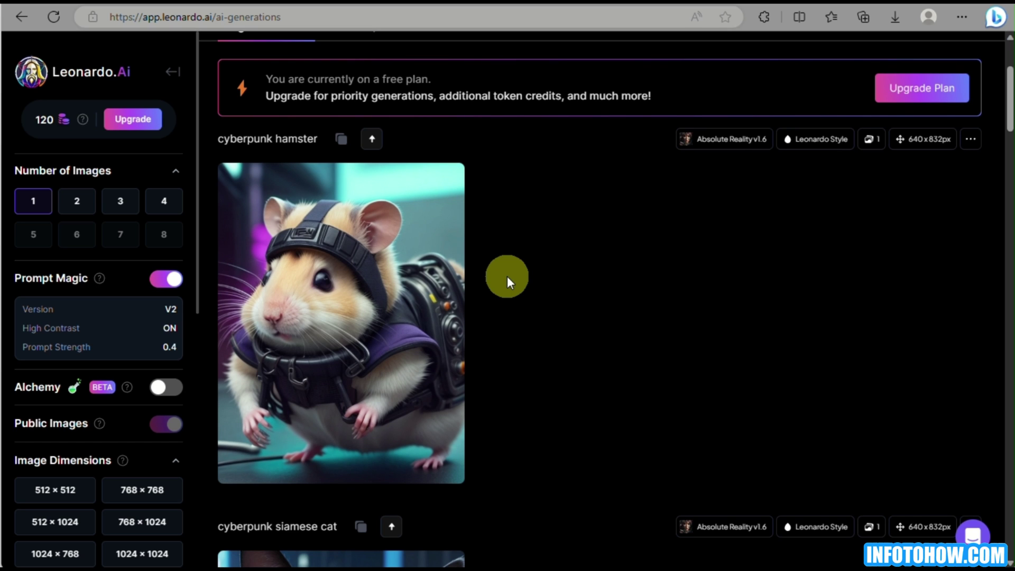
scroll(507, 276, down, 10)
- Replace the prompt "cyberpunk hamster" with new text starting with "hi"
scroll(506, 276, up, 15)
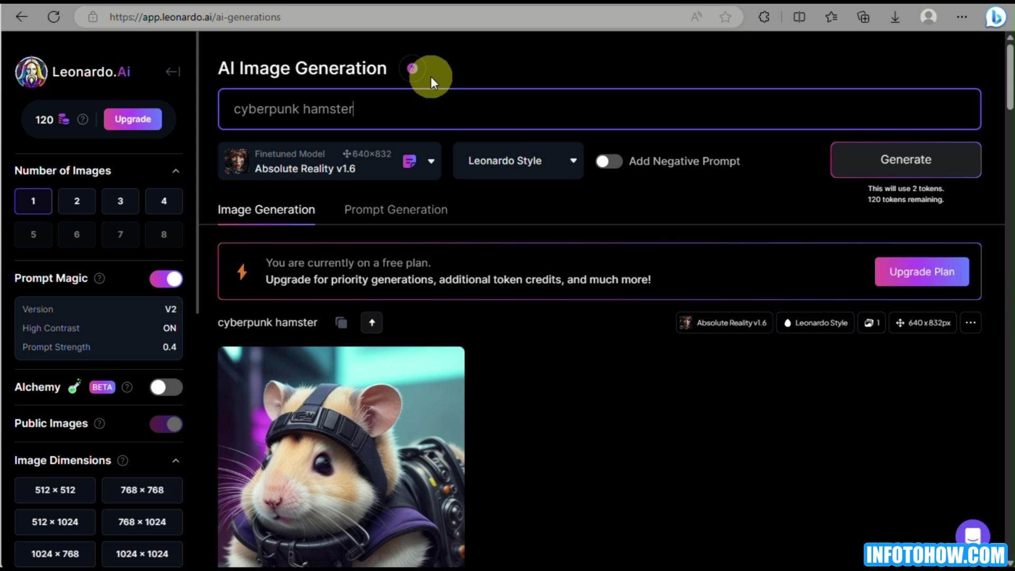
triple_click(435, 103)
text(hi)
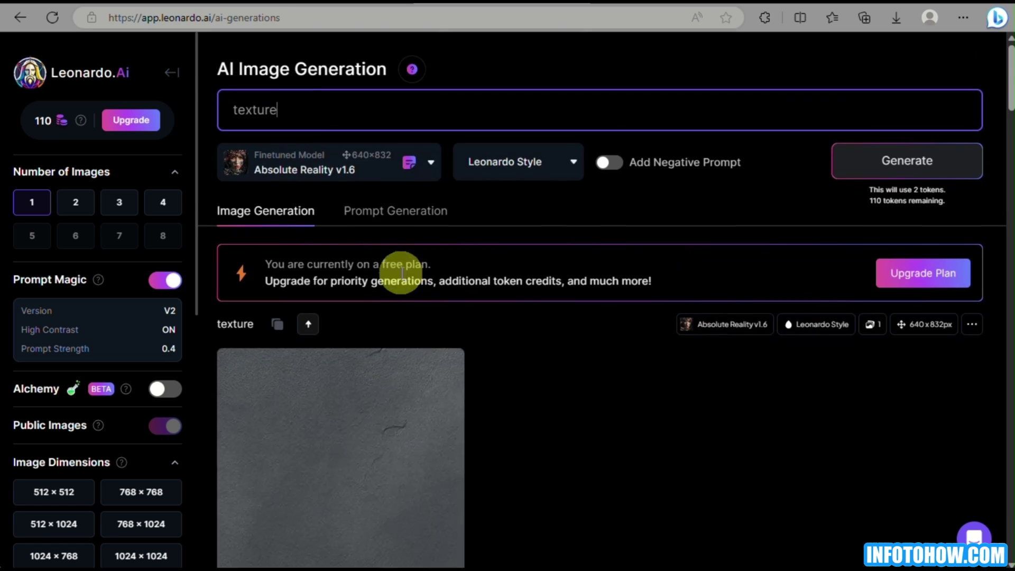
- Replace the prompt "texture" with "hamster with furry texture" and generate the image
double_click(307, 108)
text(a )
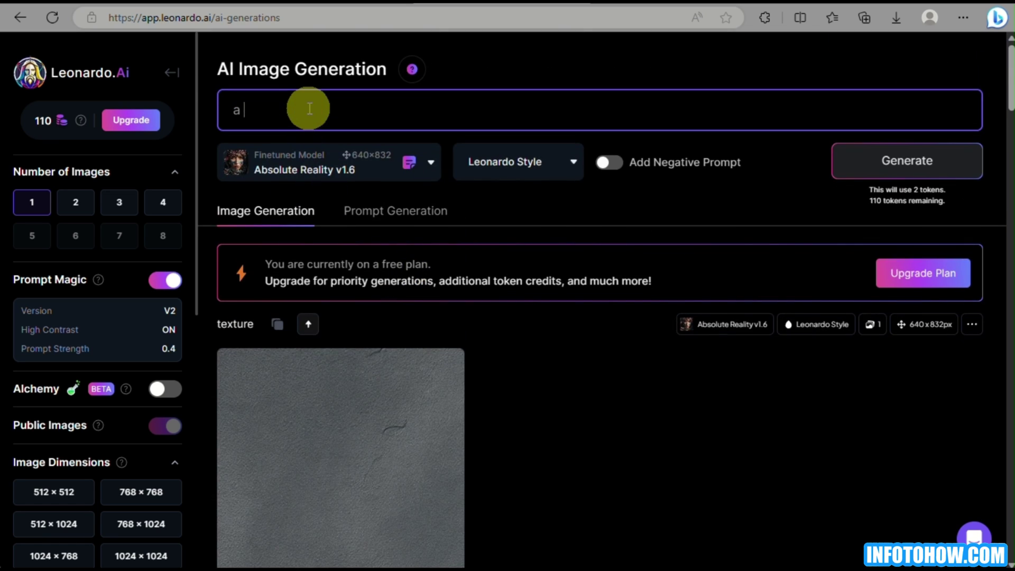
text(rock)
key(BackSpace)
key(BackSpace)
key(BackSpace)
key(BackSpace)
key(BackSpace)
key(BackSpace)
key(BackSpace)
text(hamster with furry texture)
key(Return)
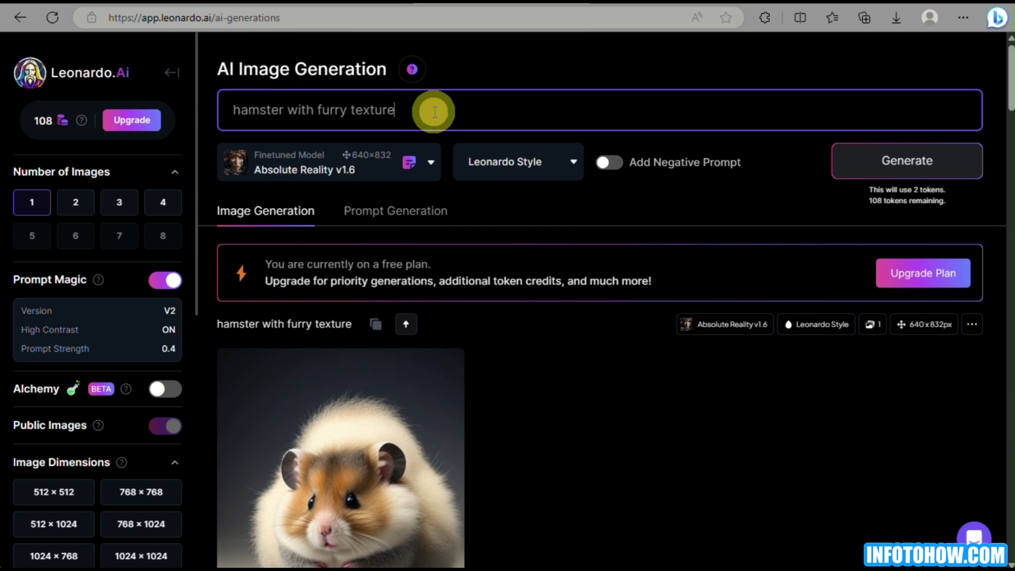
- Change the prompt to "hamster with veryfurry", generate the image and view it
key(BackSpace)
key(BackSpace)
key(BackSpace)
key(BackSpace)
key(BackSpace)
key(BackSpace)
key(BackSpace)
key(BackSpace)
text(very)
key(Return)
scroll(522, 246, down, 4)
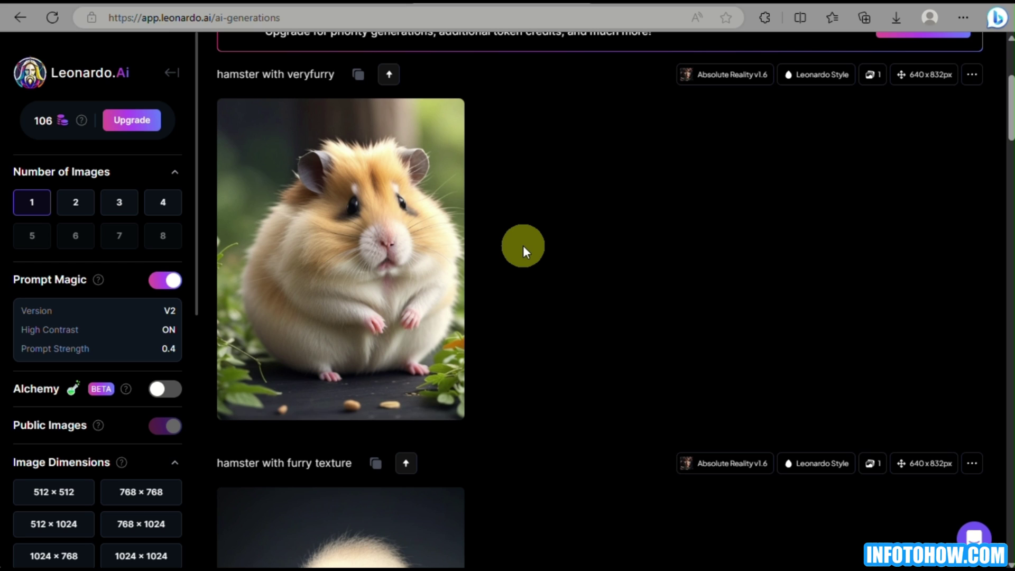
- Extend the prompt to "hamster with veryfurry texture studio lighting" and generate the image
scroll(522, 245, up, 4)
click(439, 95)
text(text)
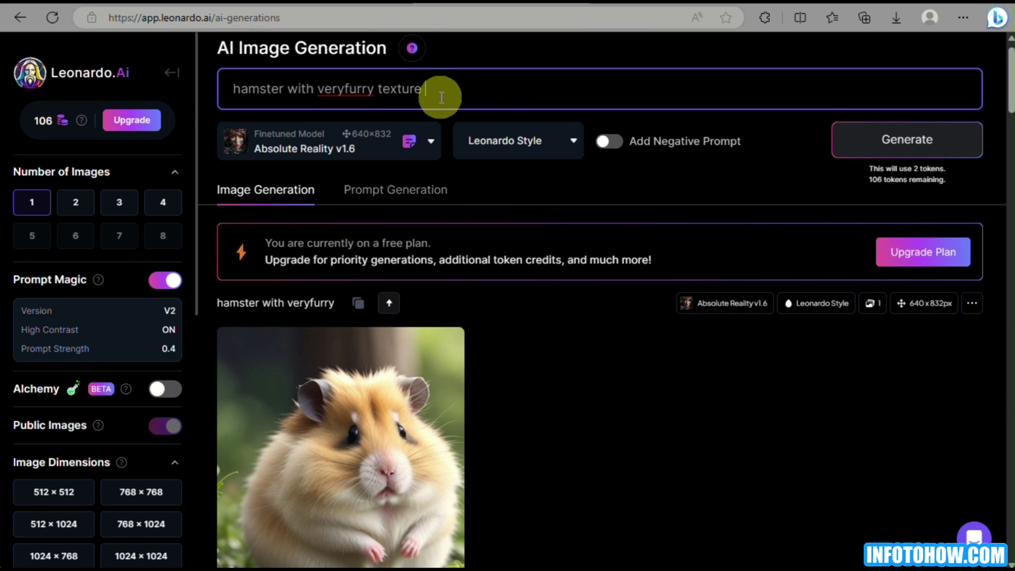
text(ure studio lighting)
key(Return)
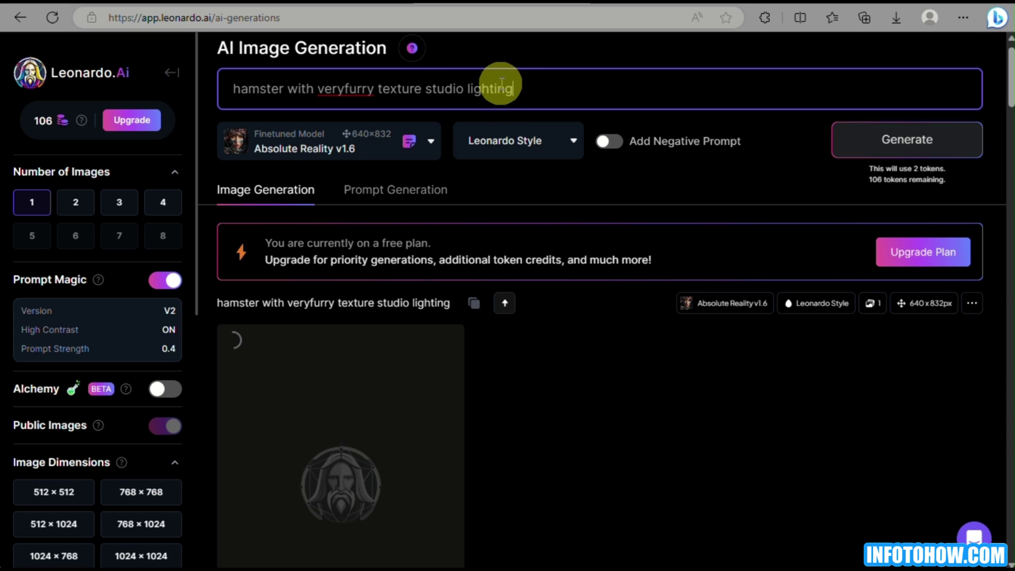
scroll(489, 305, down, 2)
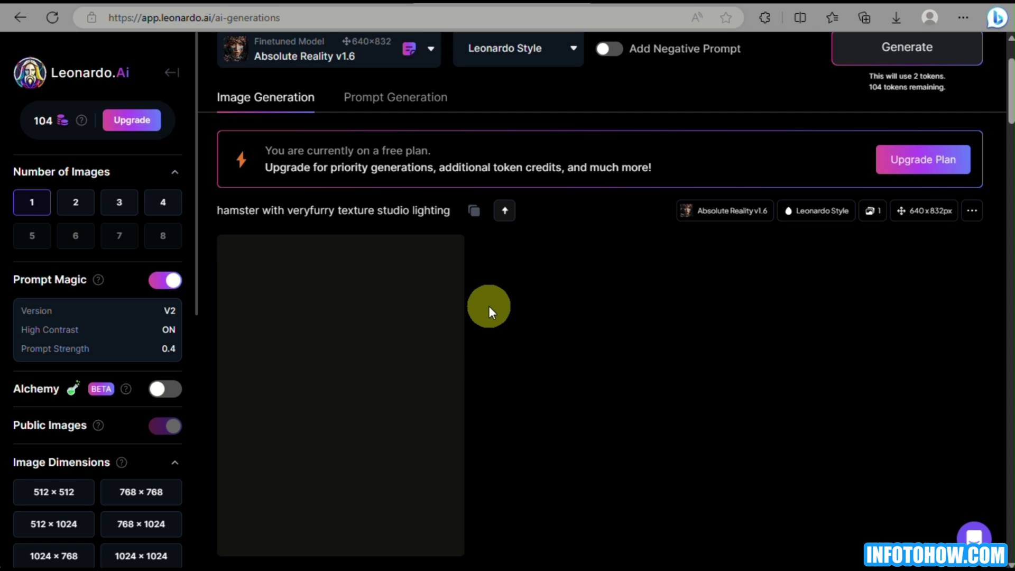
- Change the prompt to "hamster sculpture with glass texture studio lighting" and generate the image
scroll(505, 167, up, 2)
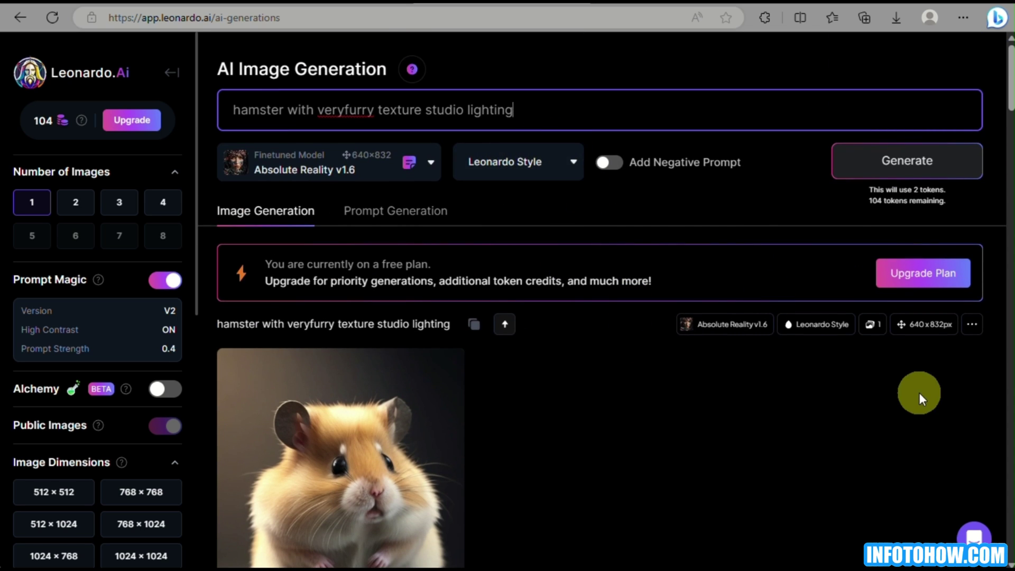
drag(318, 111, 378, 106)
text(glass)
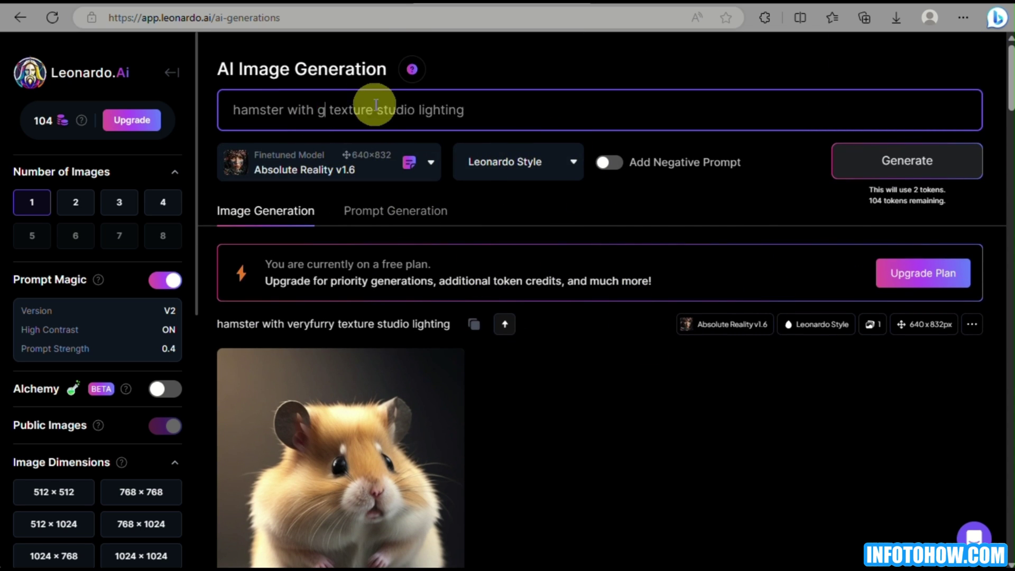
click(285, 109)
text(sculpture)
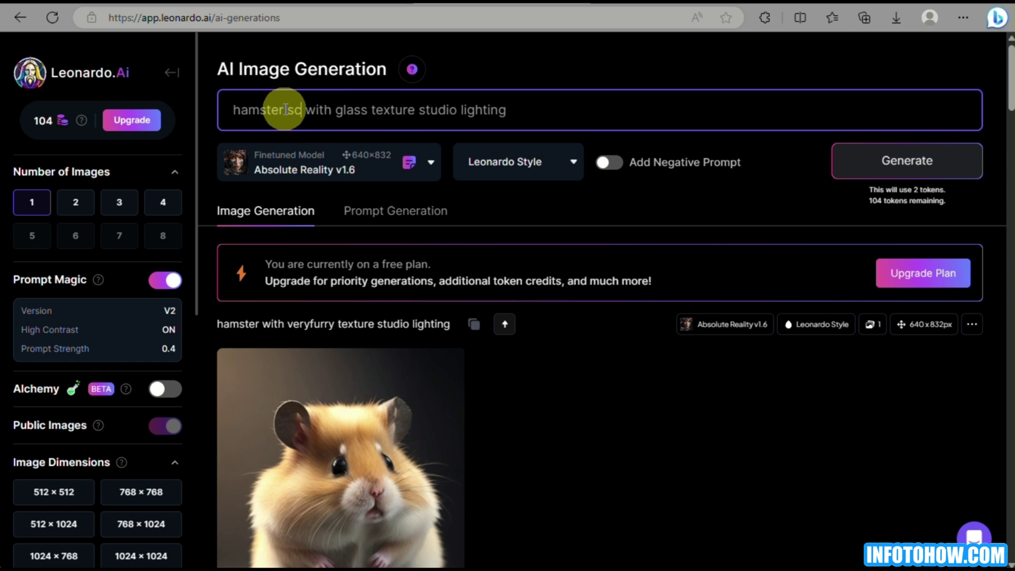
key(Return)
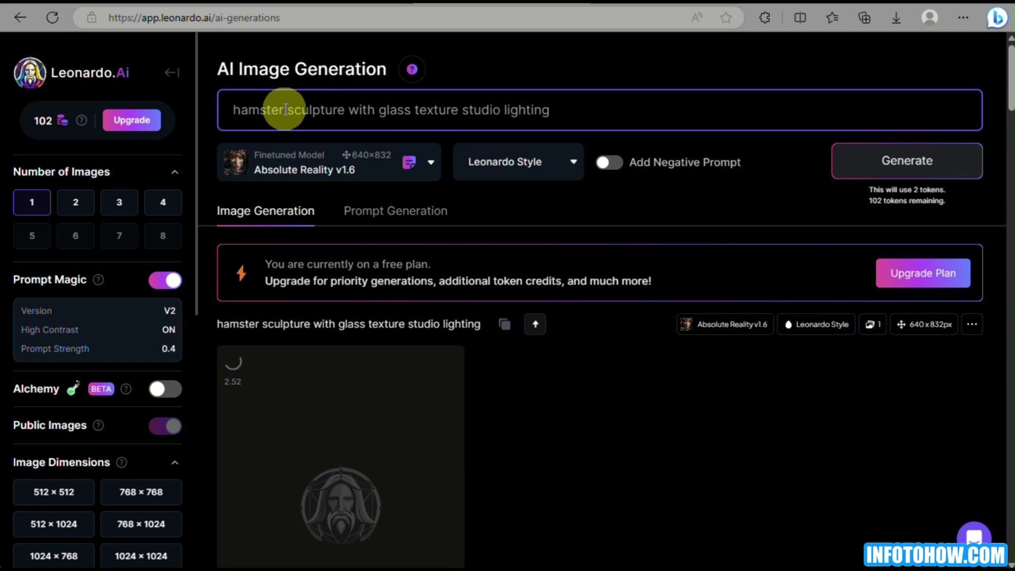
scroll(538, 238, down, 3)
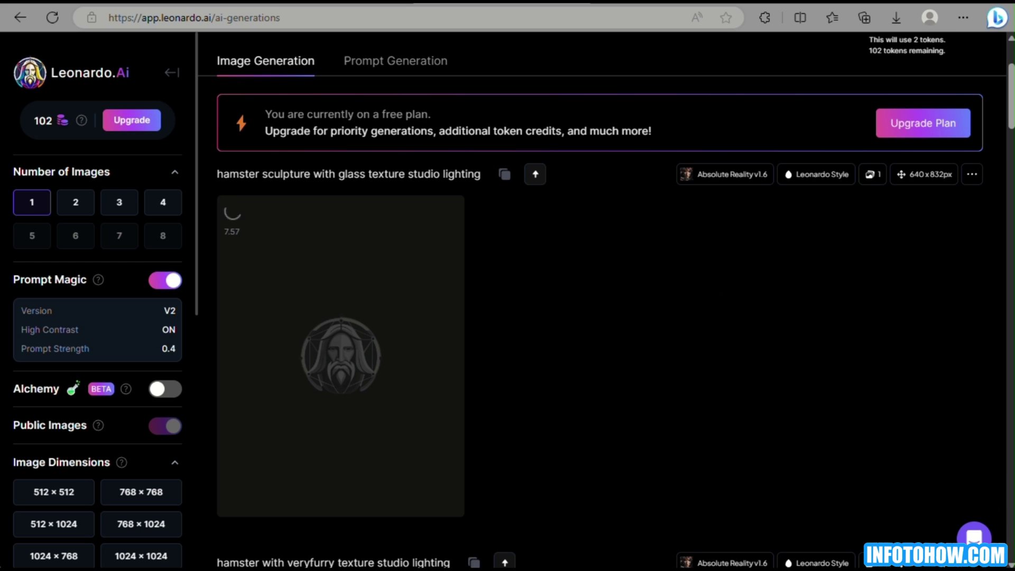
- Reword the prompt to "glass sculpture of a hamster with glass texture studio lighting", generate the image and view it
scroll(460, 104, up, 3)
click(291, 82)
key(BackSpace)
key(BackSpace)
key(BackSpace)
key(BackSpace)
key(BackSpace)
key(BackSpace)
key(BackSpace)
key(BackSpace)
text(glass sculpture with glass texture studio lighting)
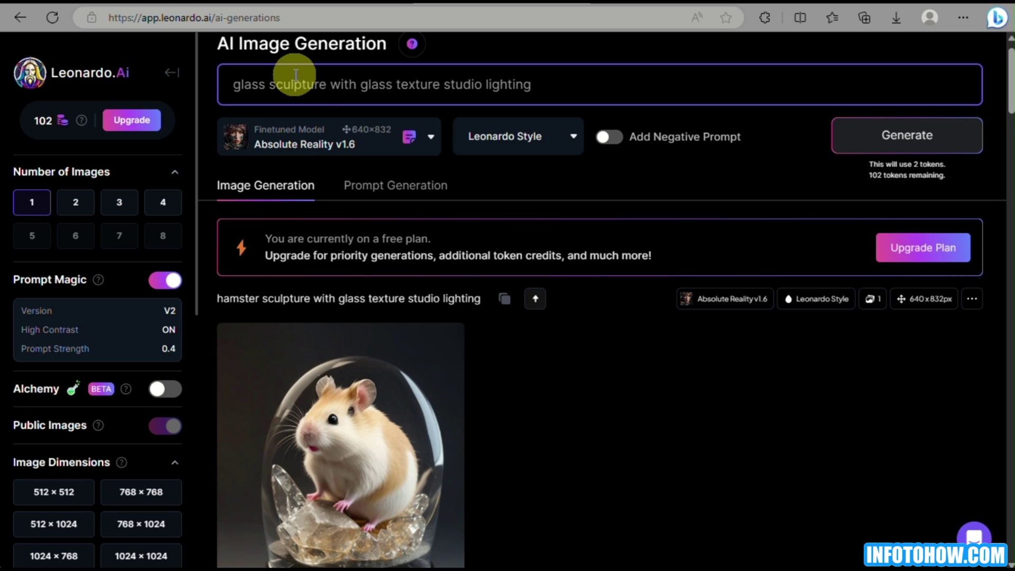
click(327, 84)
text(of a hamster)
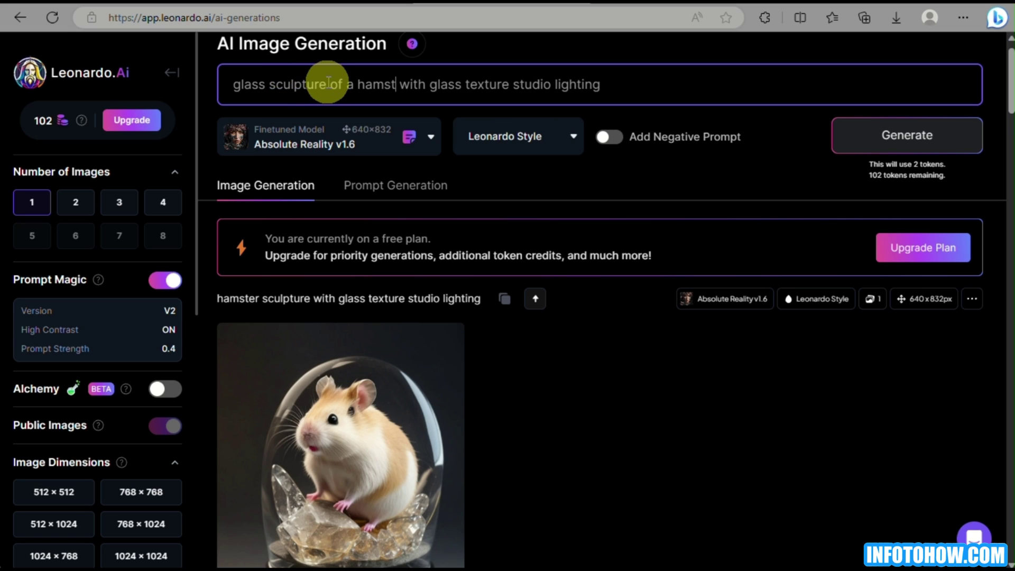
key(Return)
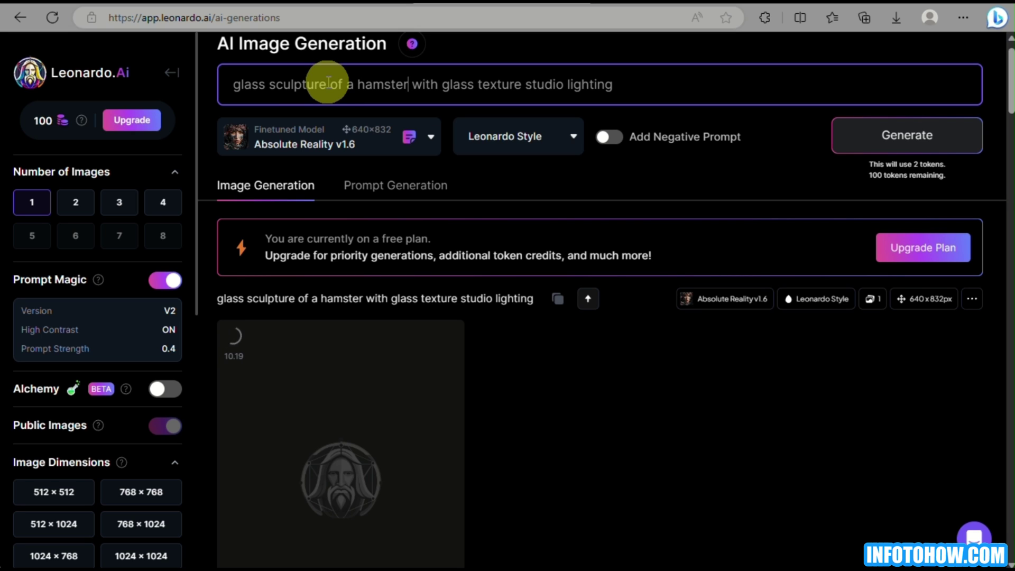
scroll(430, 403, up, 1)
click(654, 99)
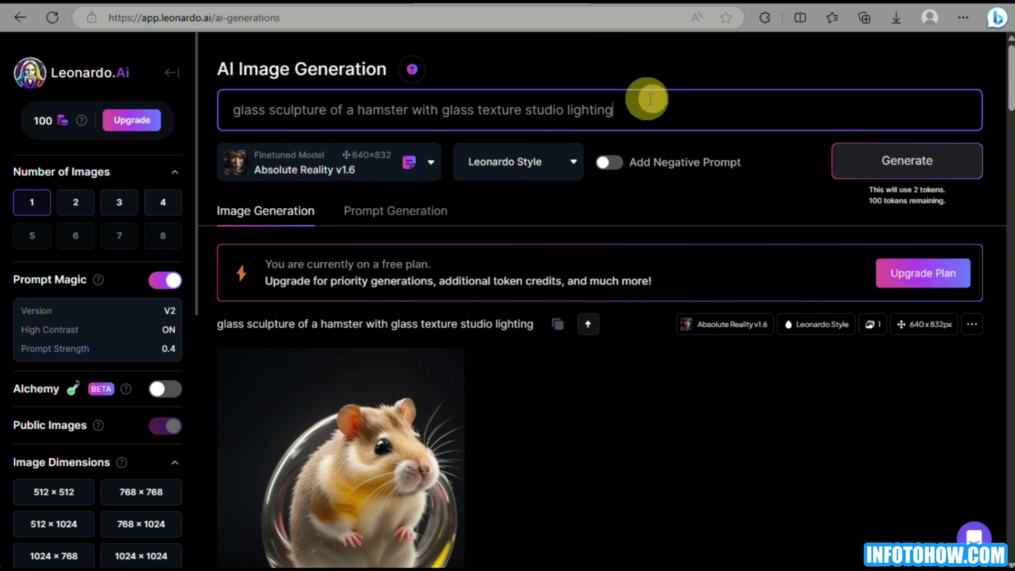
scroll(1004, 351, down, 3)
- Replace the whole prompt with "ball with a scaly texture", generate the image and look over the results
scroll(684, 164, up, 3)
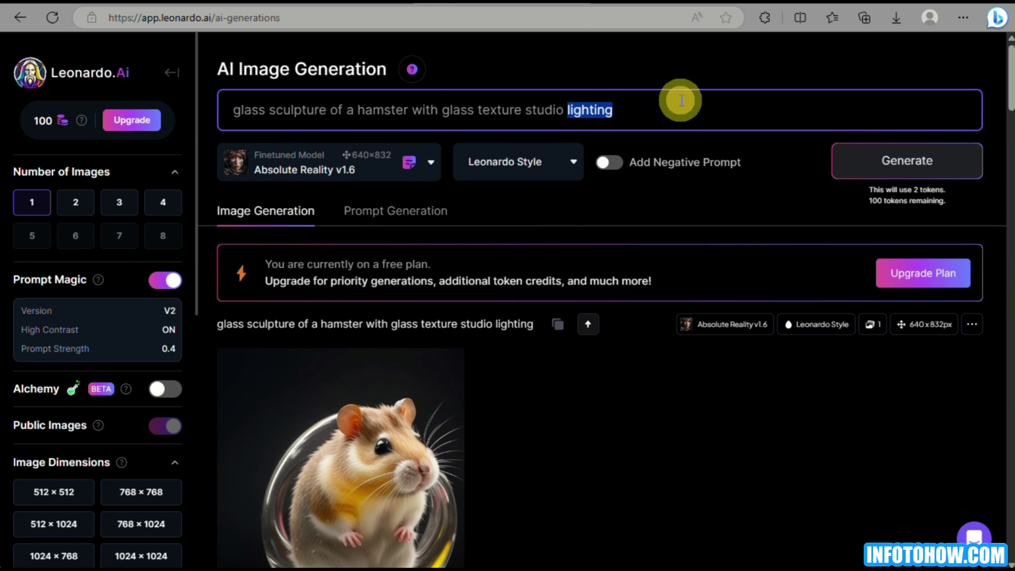
key(ctrl+a)
text(ball with a very)
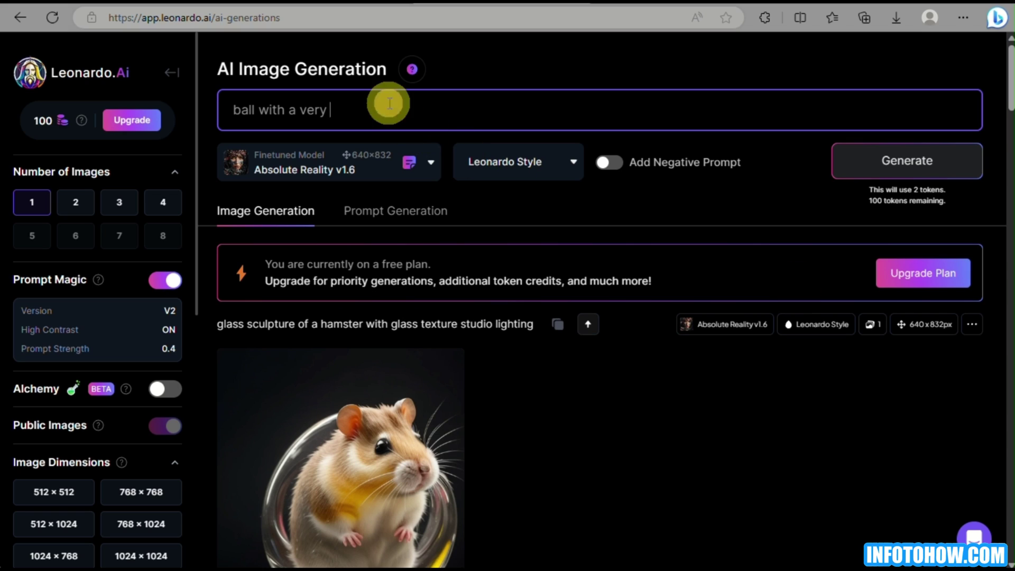
key(BackSpace)
key(BackSpace)
key(BackSpace)
key(BackSpace)
key(BackSpace)
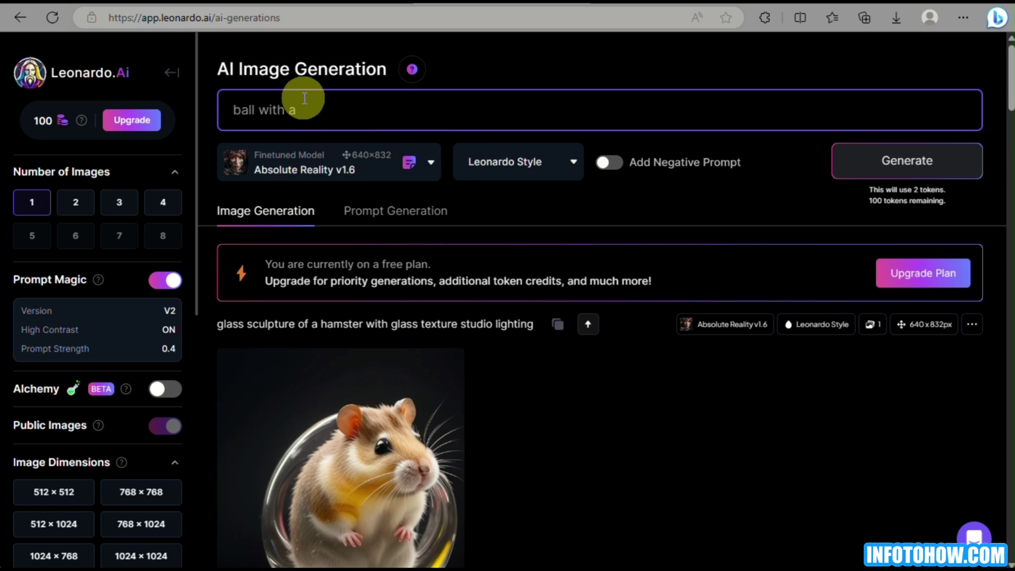
text(scaly texture)
key(Return)
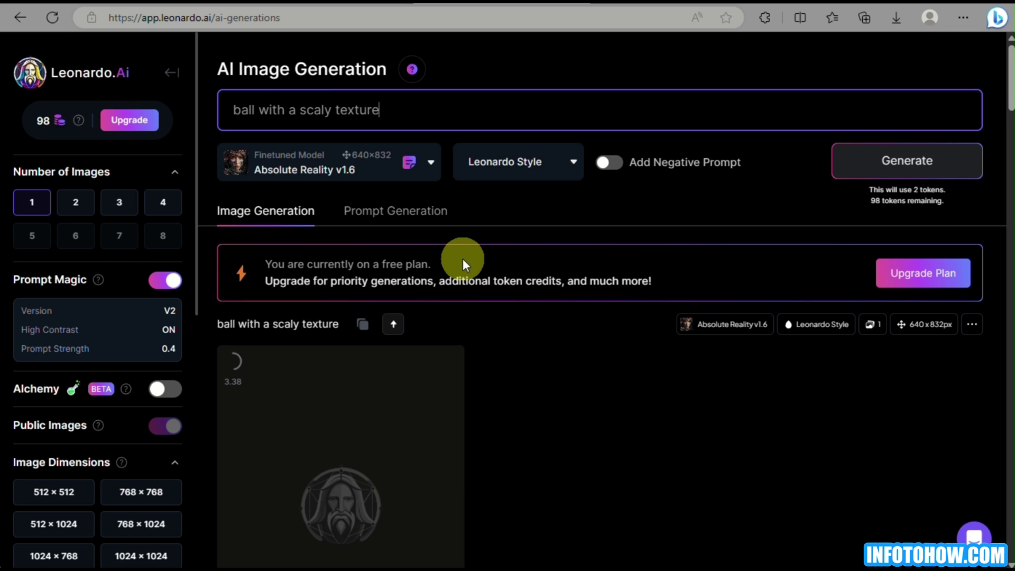
scroll(462, 258, down, 10)
scroll(462, 259, up, 7)
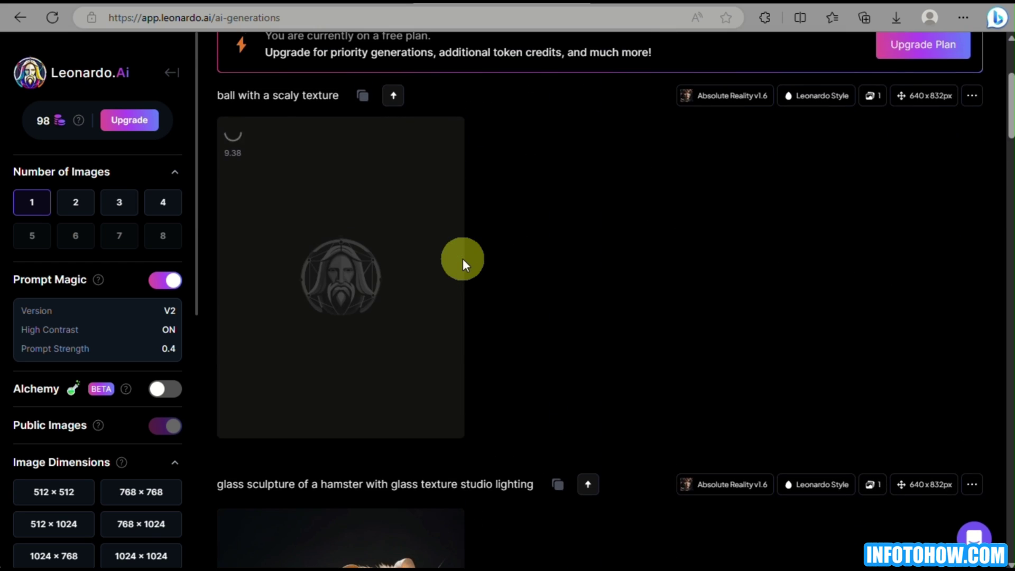
- Change "scaly" to "fishscale" in the ball prompt, generate the image and view it
scroll(487, 206, up, 4)
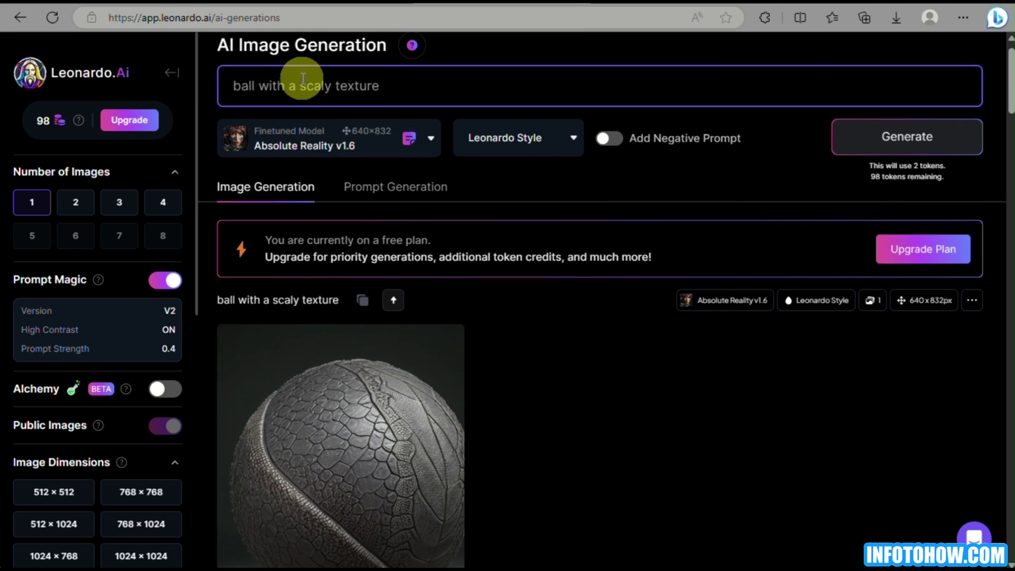
click(302, 83)
text(fish)
click(361, 87)
key(BackSpace)
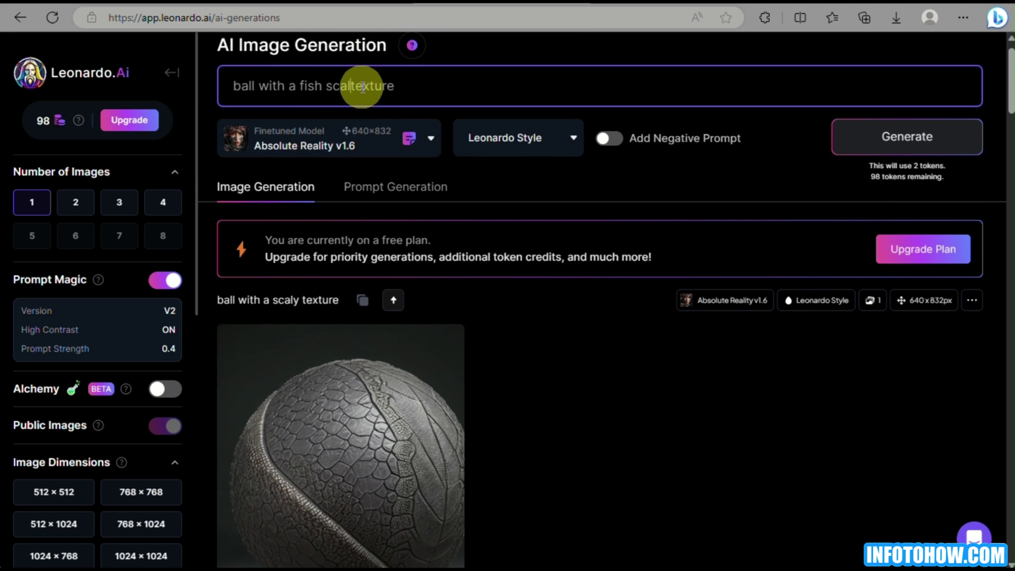
click(327, 85)
key(BackSpace)
text(e)
key(Return)
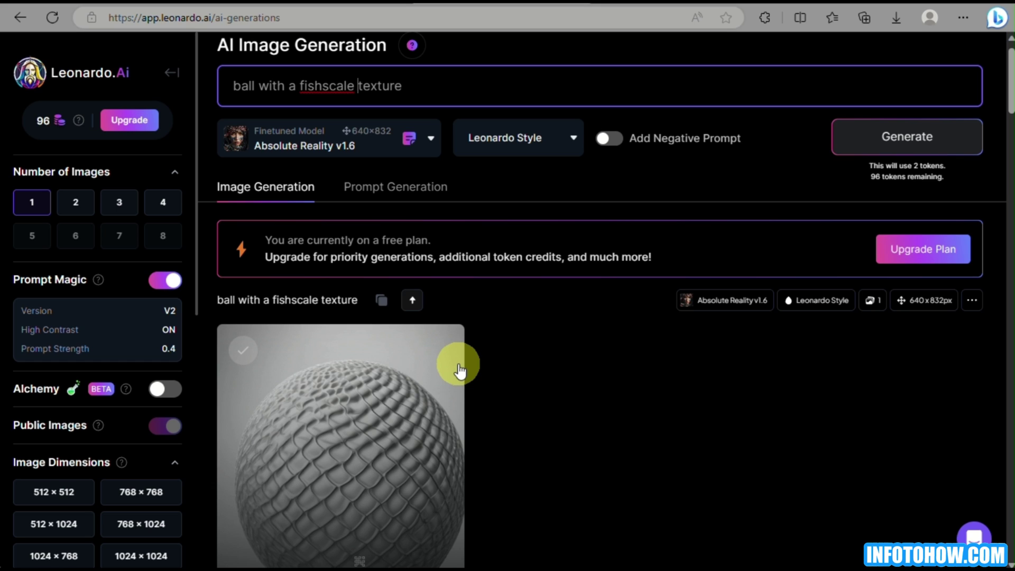
scroll(459, 370, down, 2)
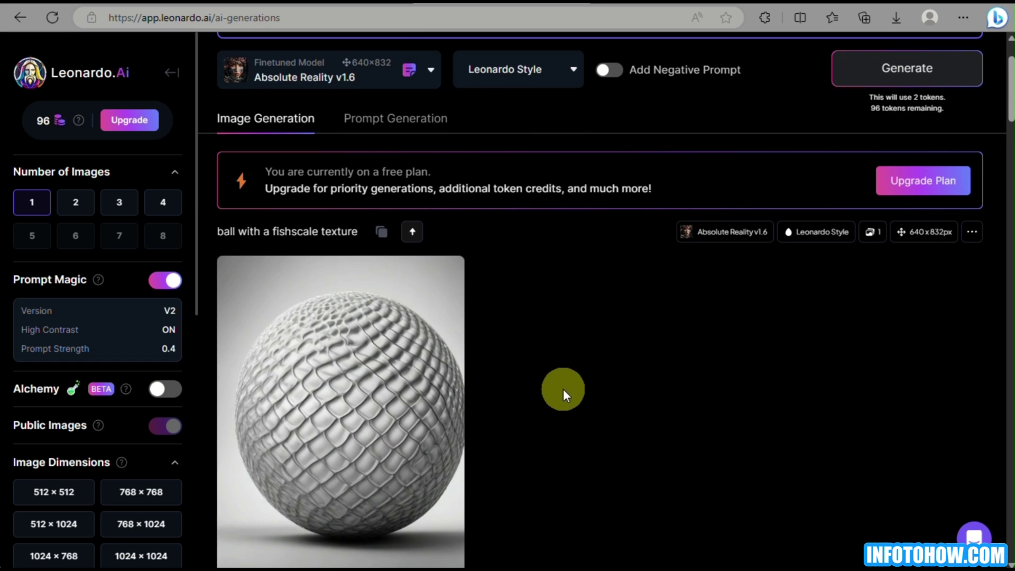
- Change the prompt to "ball with a mermaidtexture", generate the image and view it
scroll(563, 389, up, 3)
scroll(563, 389, down, 1)
double_click(320, 109)
text(mermaidtexture)
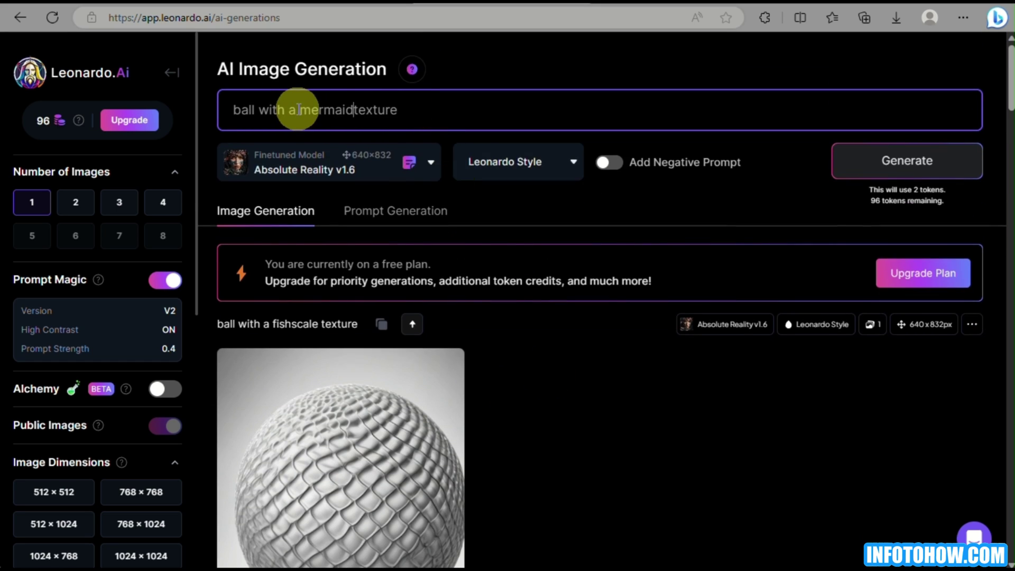
key(Return)
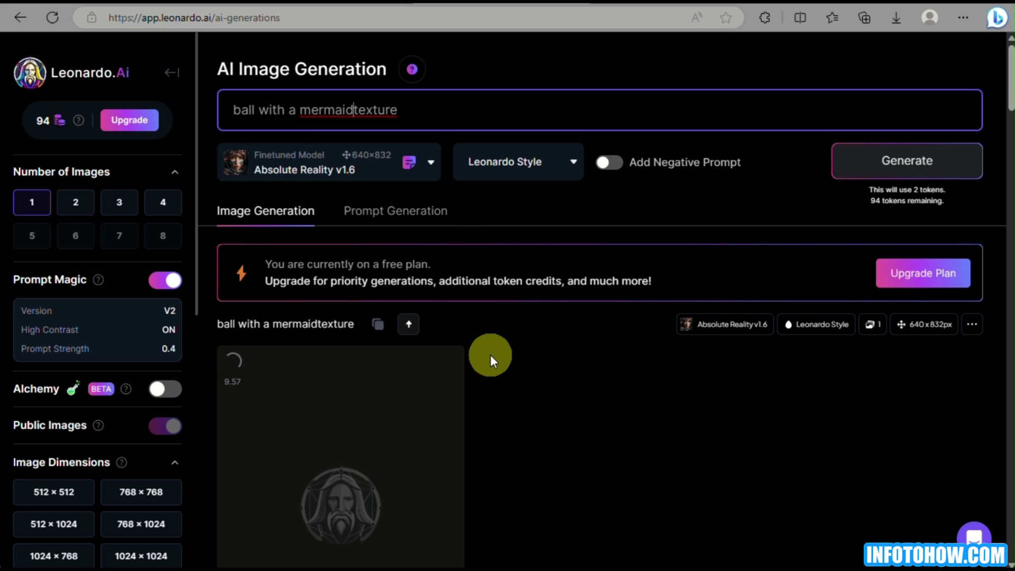
scroll(490, 354, down, 3)
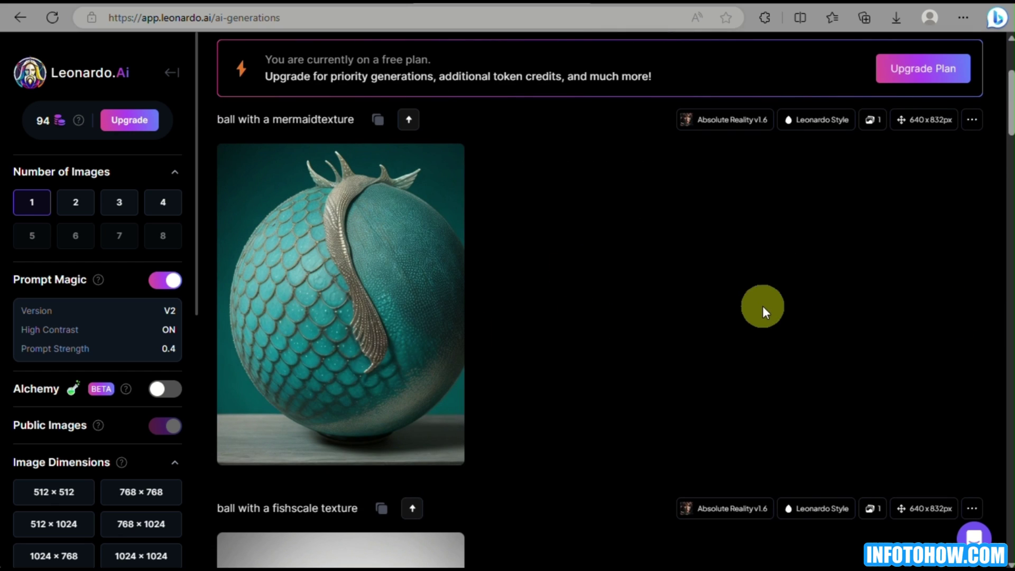
- Change the prompt to "ball with a feathery texture", generate the image and compare it with the mermaid ball
scroll(1005, 313, up, 4)
click(354, 110)
key(BackSpace)
key(BackSpace)
key(BackSpace)
key(BackSpace)
key(BackSpace)
key(BackSpace)
key(BackSpace)
text(feathery)
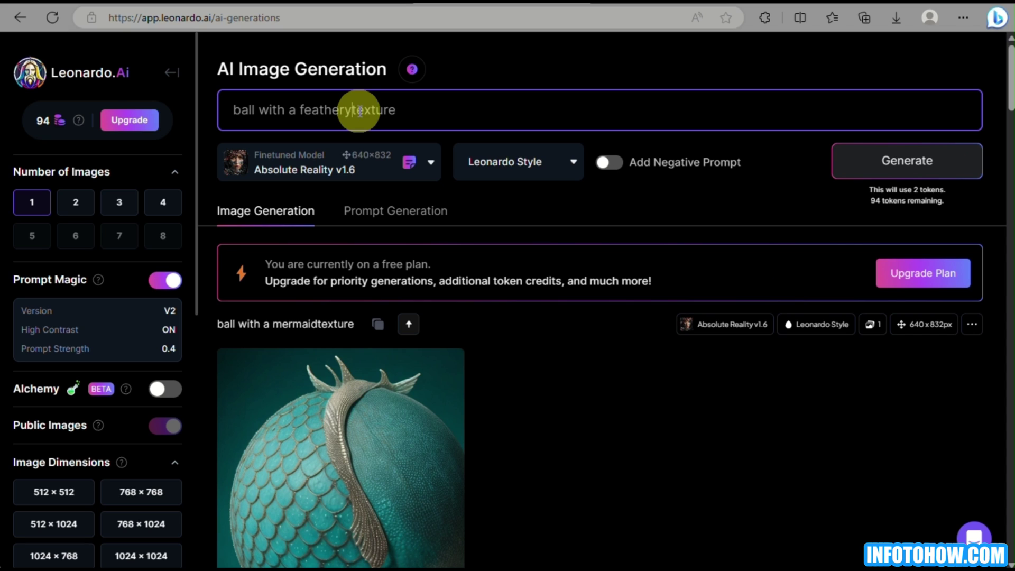
key(Return)
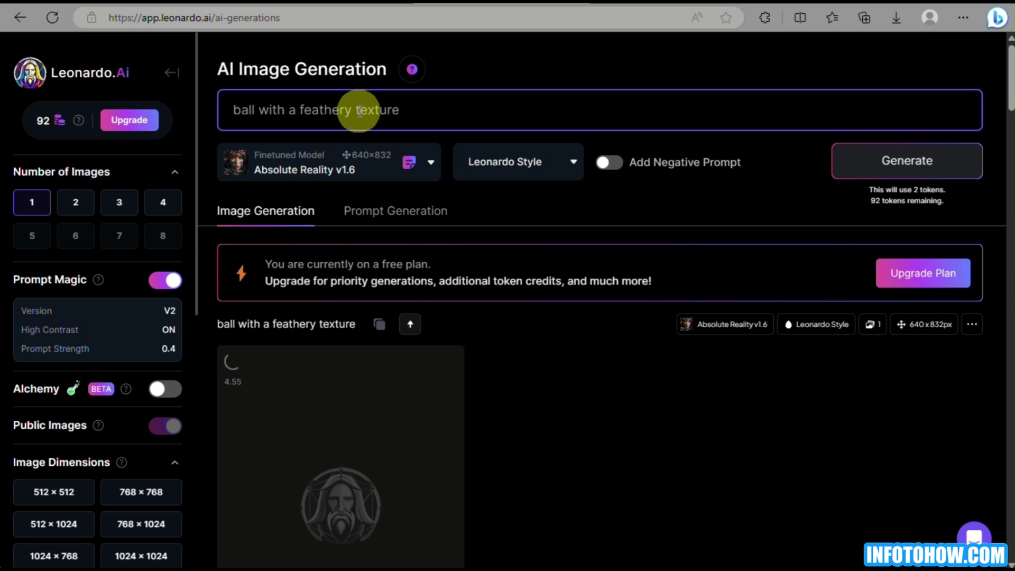
scroll(440, 224, down, 2)
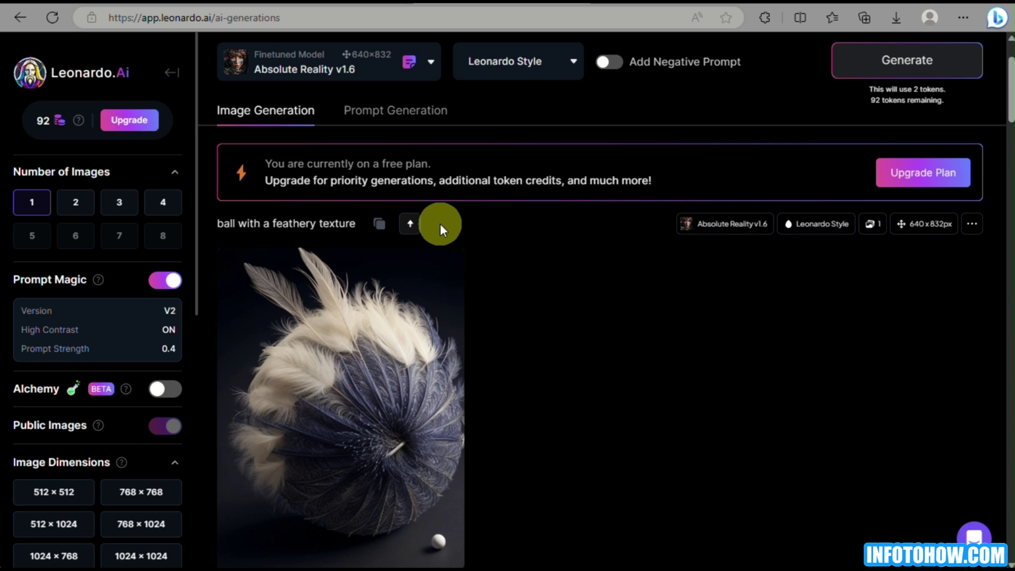
scroll(440, 224, down, 3)
scroll(658, 245, up, 1)
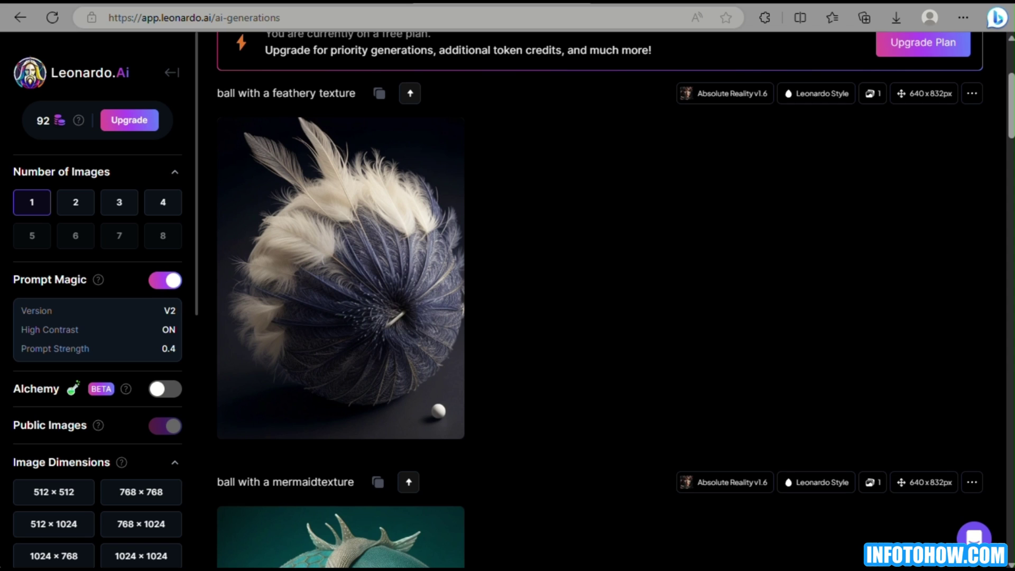
- Replace "feathery" with "hairy" in the ball prompt, generate the image and view it
scroll(421, 102, up, 5)
double_click(324, 109)
text(hairytexture)
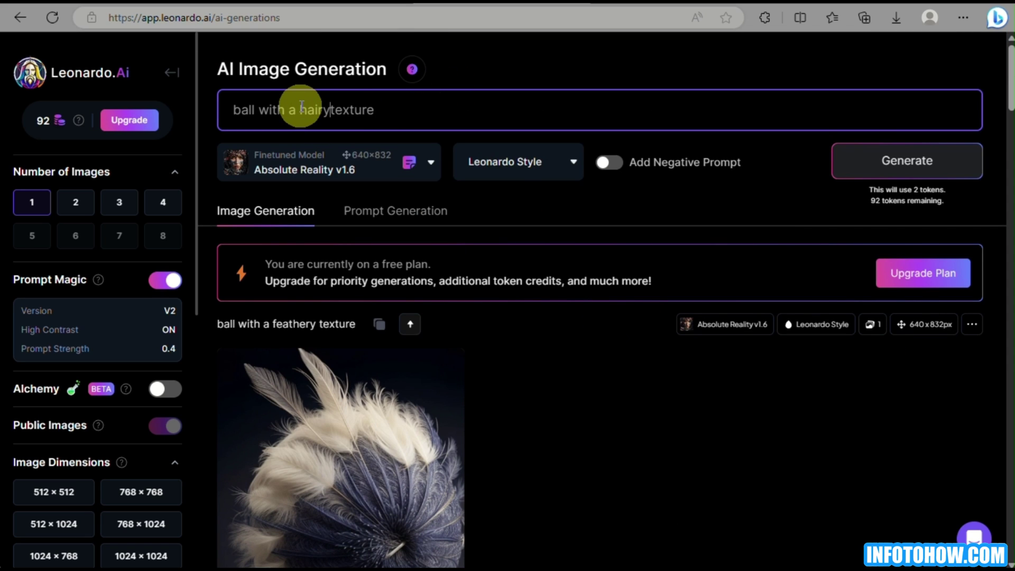
key(Return)
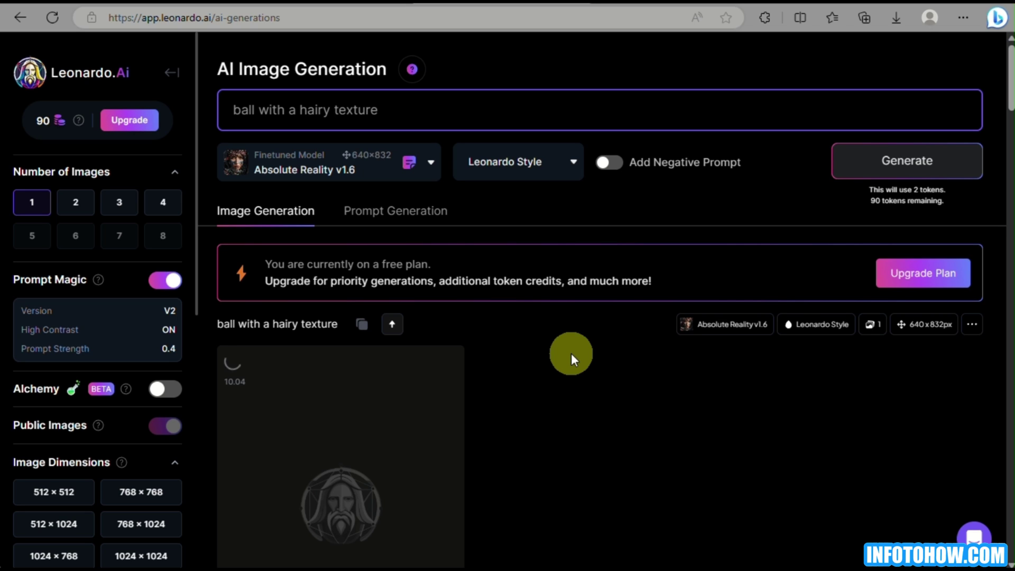
scroll(570, 353, down, 3)
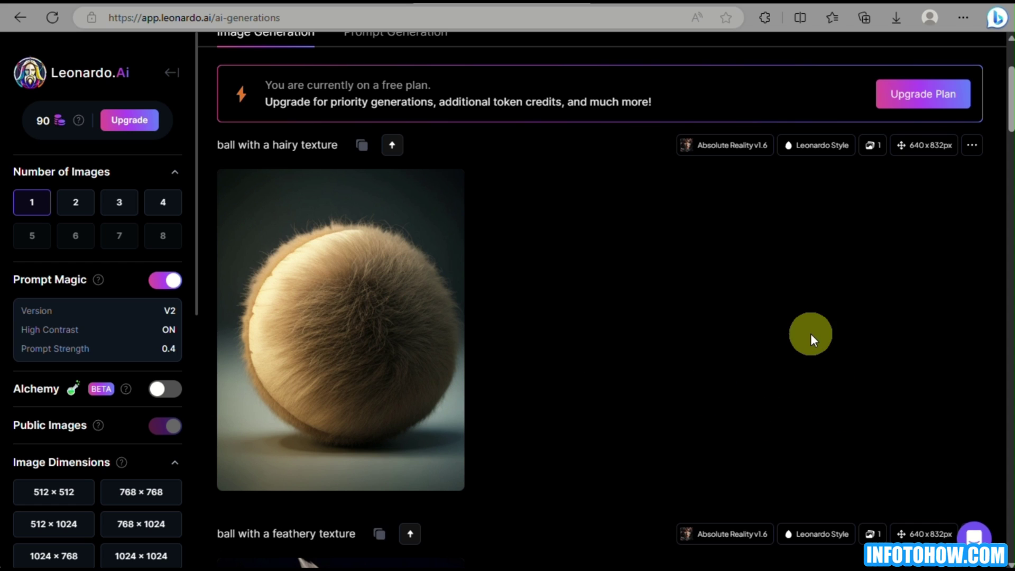
- Change the prompt to "ball with a spiky exture", generate the image and view it
scroll(585, 211, up, 3)
drag(300, 111, 340, 104)
text(spiky)
key(Return)
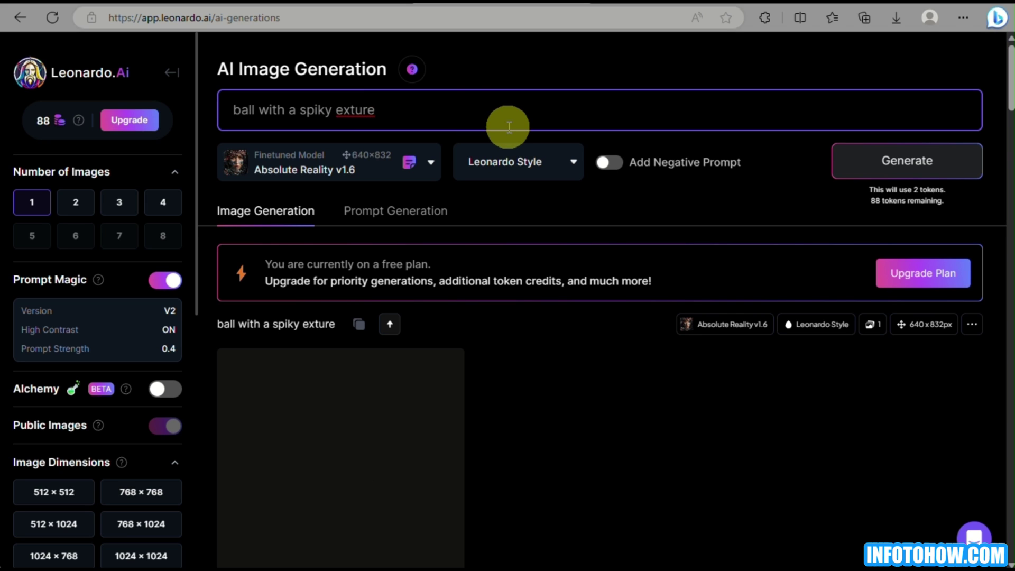
scroll(493, 210, down, 3)
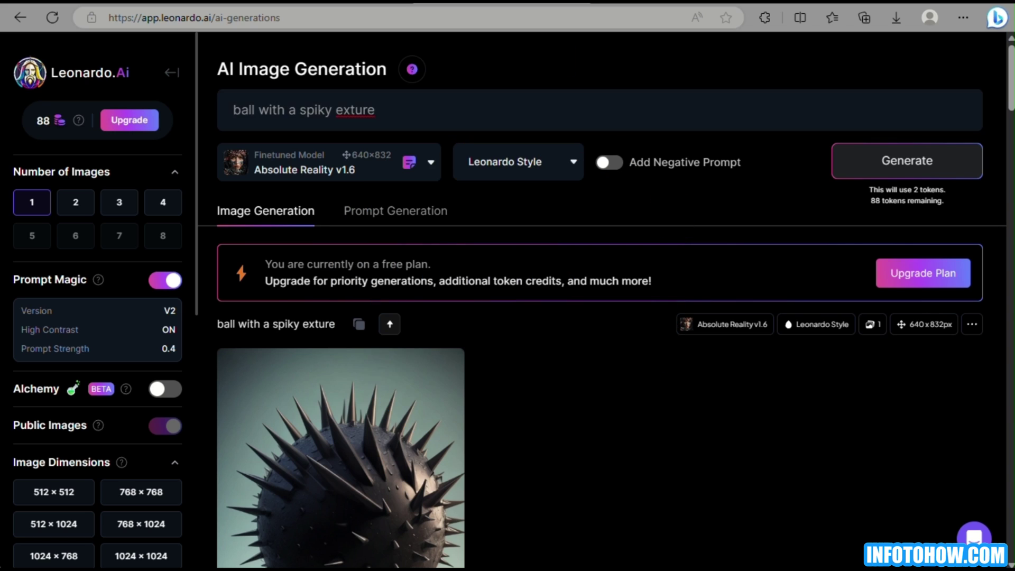
- Add "a beautiful" before "ball" in the spiky prompt, generate the image and correct "exture" to "texture"
click(234, 109)
text(a beautiful ball with a spiky exture)
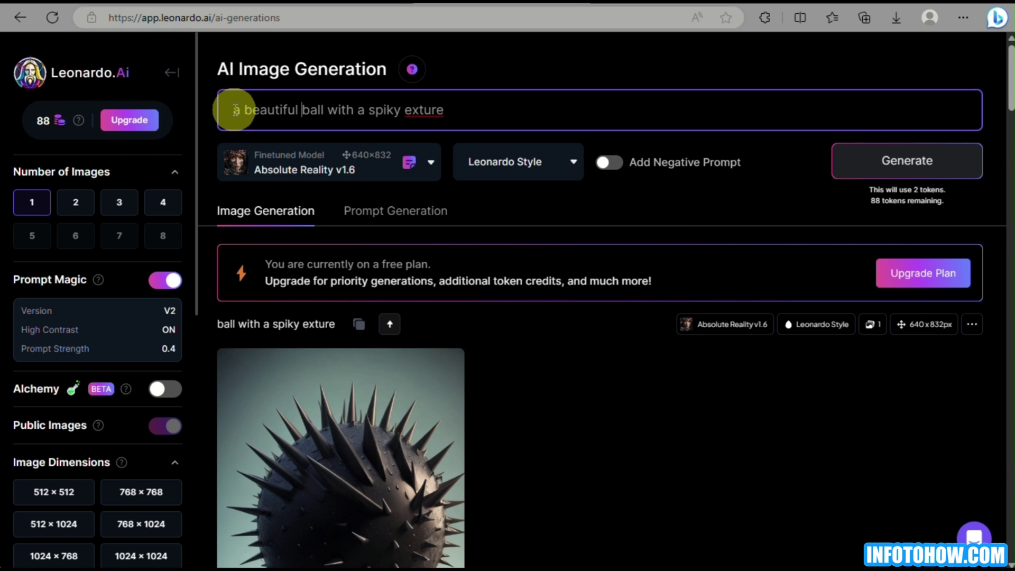
key(Return)
click(405, 112)
text(t)
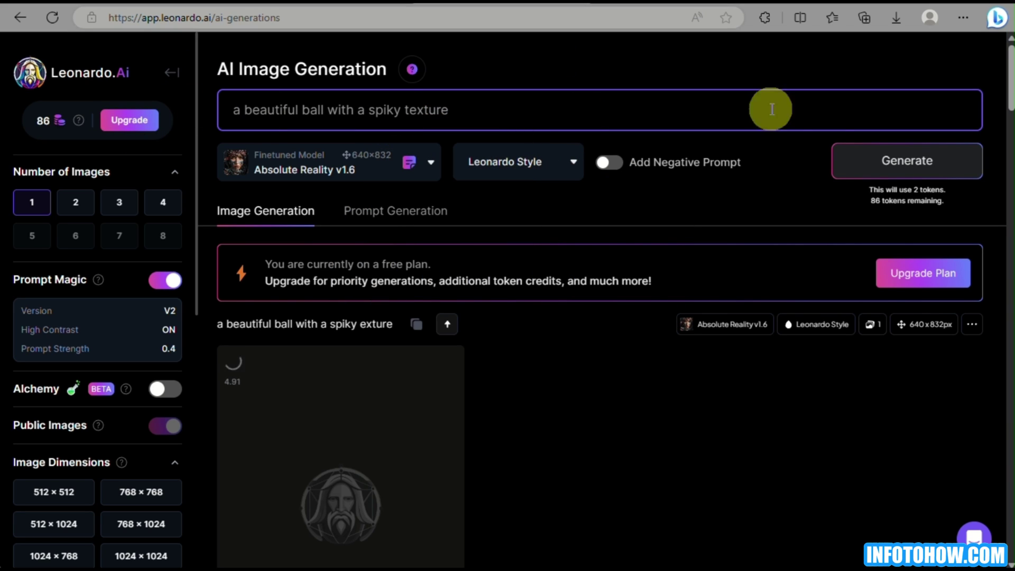
- View the beautiful ball image, change "a beautiful" in the prompt to "an extravagant" and generate the new image
scroll(650, 374, down, 6)
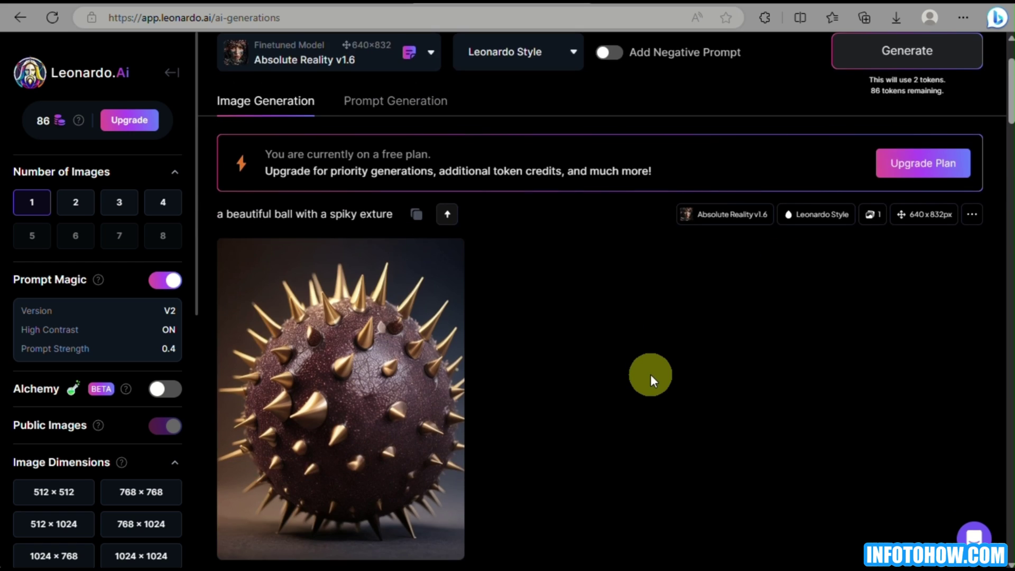
scroll(650, 375, up, 6)
click(505, 113)
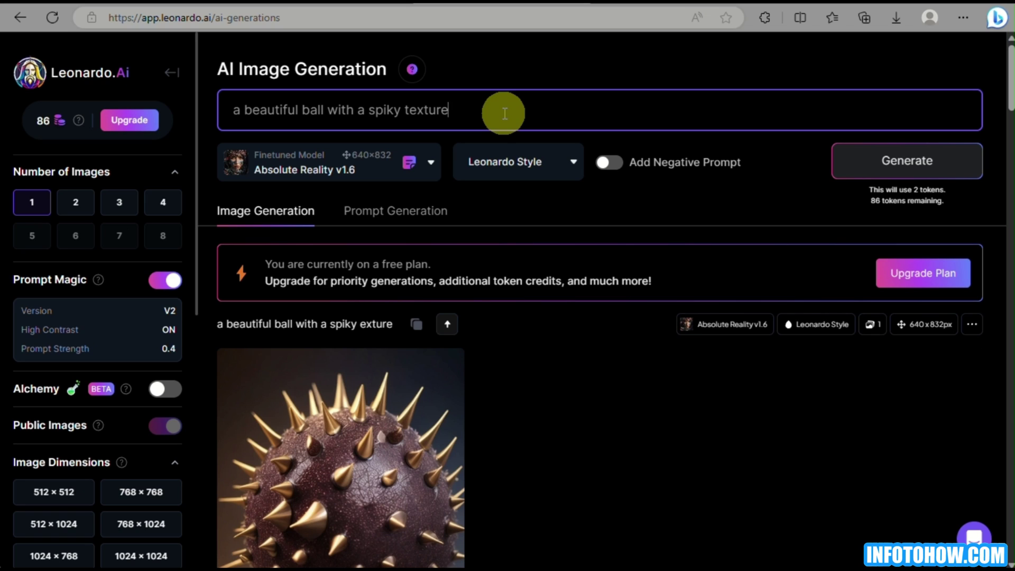
double_click(414, 109)
double_click(291, 109)
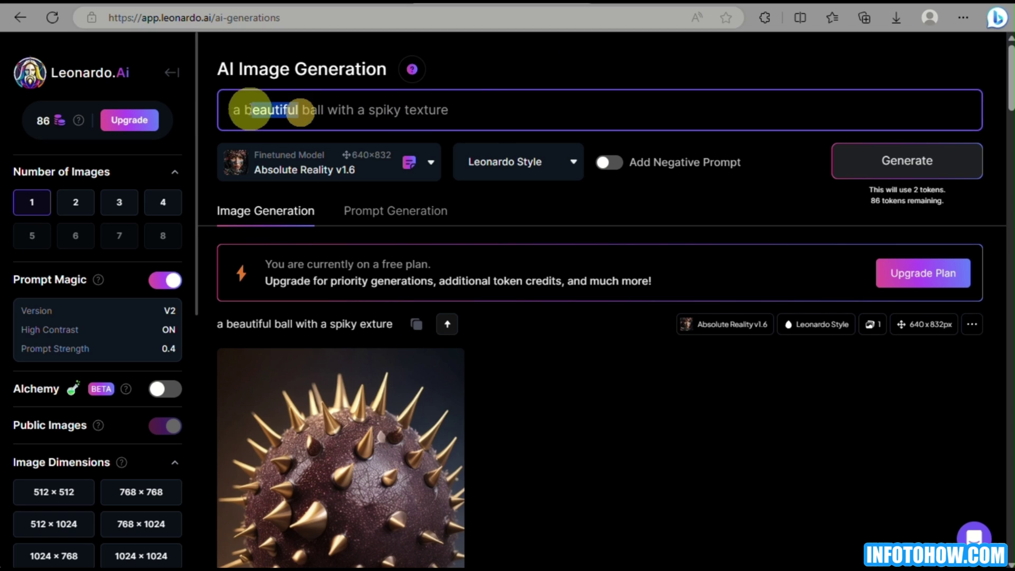
key(BackSpace)
key(BackSpace)
text(n extravagant)
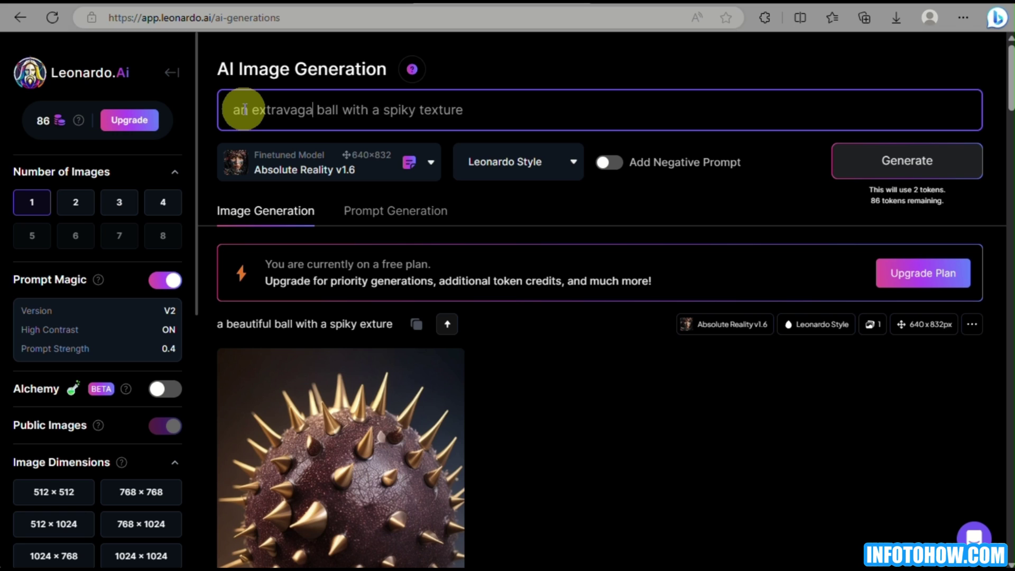
key(Return)
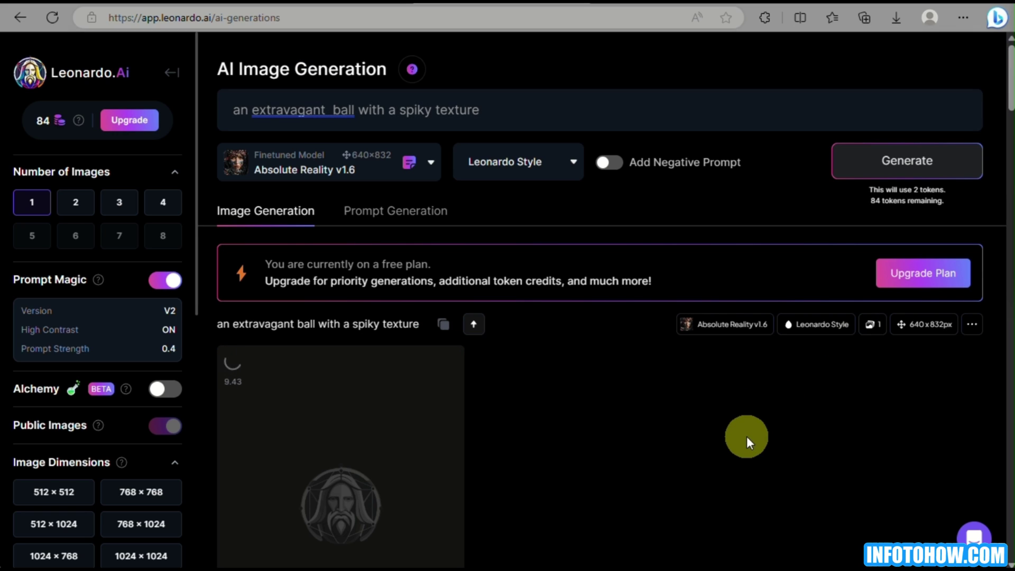
scroll(626, 407, down, 4)
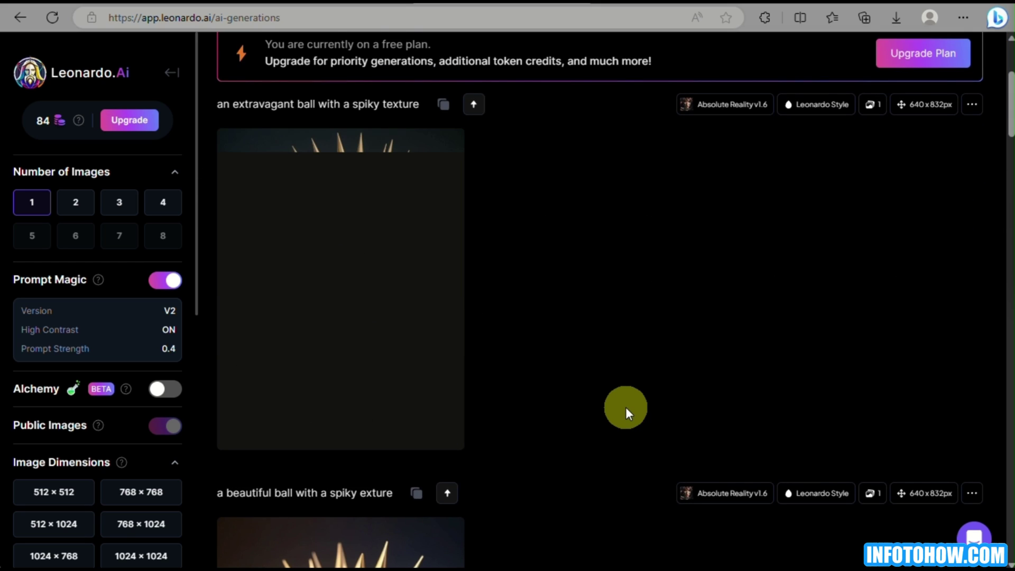
scroll(626, 407, up, 4)
- Replace "extravagant" with "magical" in the ball prompt, generate the image and delete the leading "an"
drag(333, 109, 249, 109)
text(magical)
key(Return)
click(248, 109)
key(BackSpace)
key(BackSpace)
key(BackSpace)
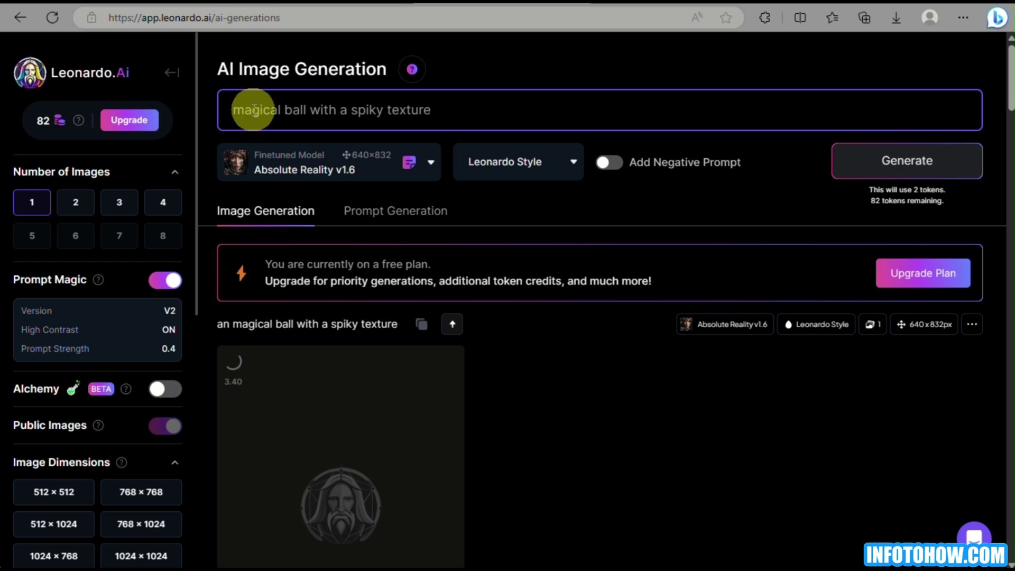
- Replace "magical" with "cute" in the spiky ball prompt, generate the image and view it
double_click(240, 110)
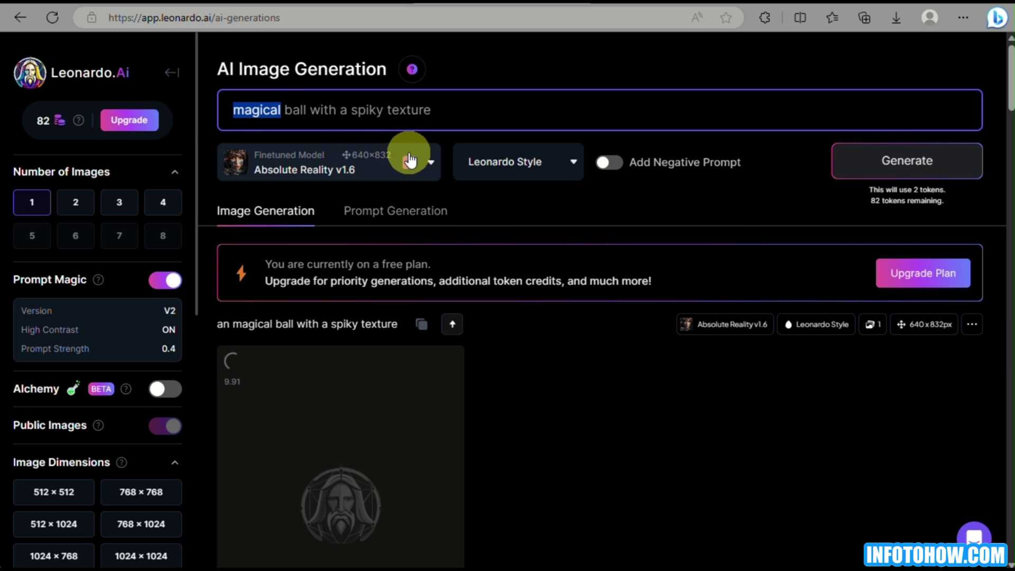
text(cute)
scroll(643, 369, down, 1)
scroll(644, 369, up, 1)
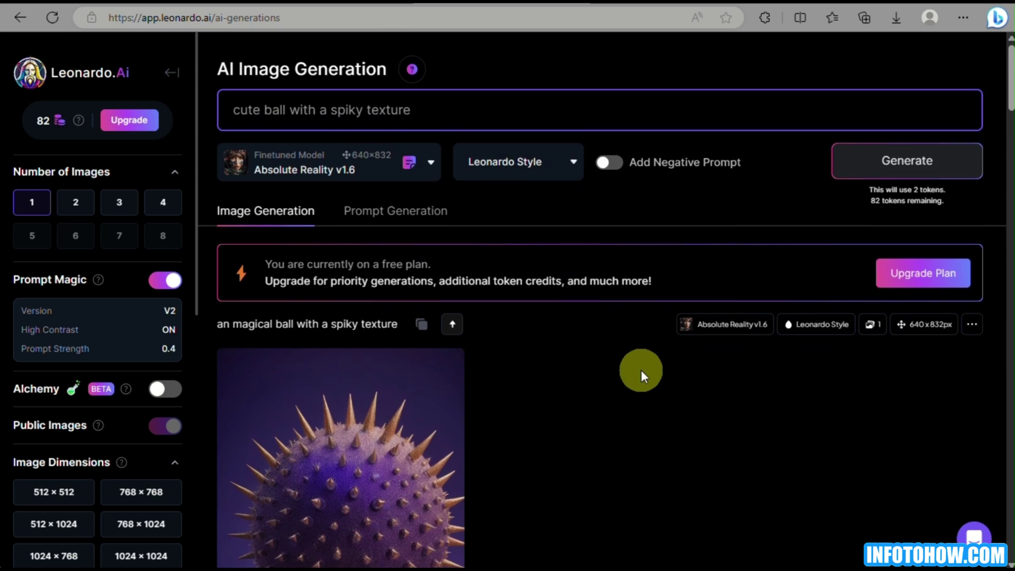
click(853, 157)
scroll(500, 408, down, 3)
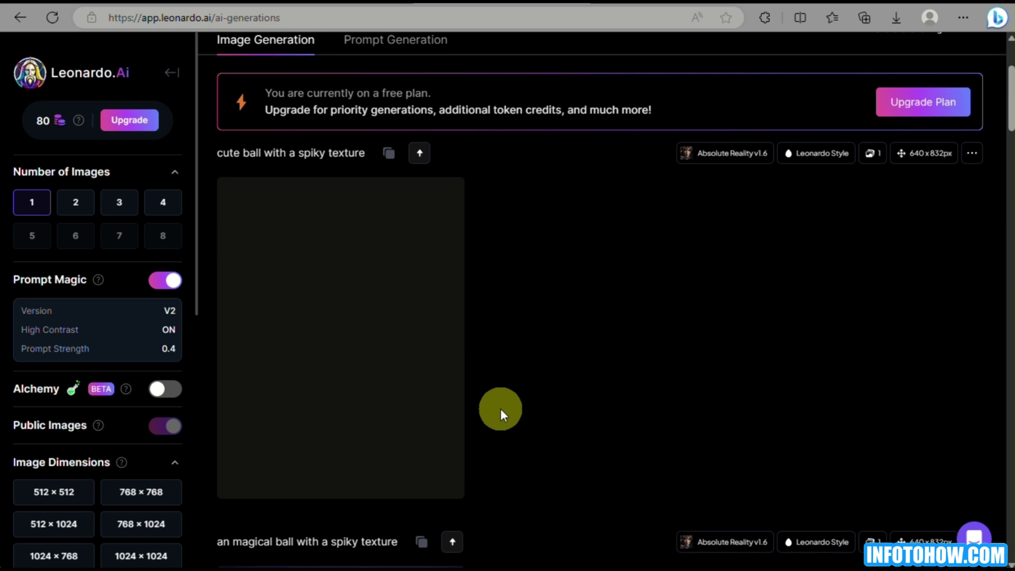
scroll(500, 408, up, 3)
scroll(500, 408, down, 1)
- Change the prompt to "cute ball with a metallic balloon texture", generate the image and view it
double_click(359, 109)
text(metallic ballon texture)
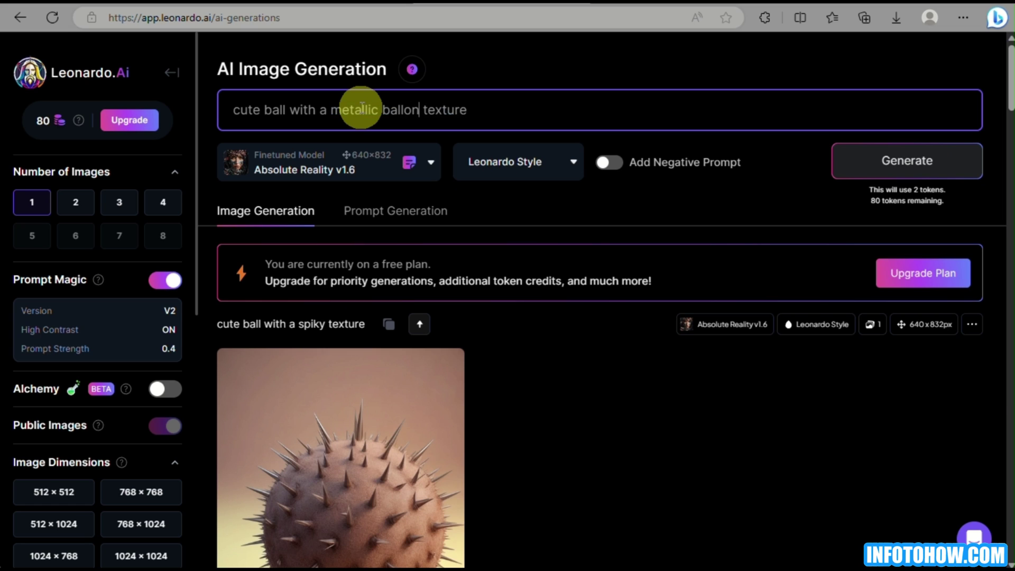
key(BackSpace)
text(on)
key(Return)
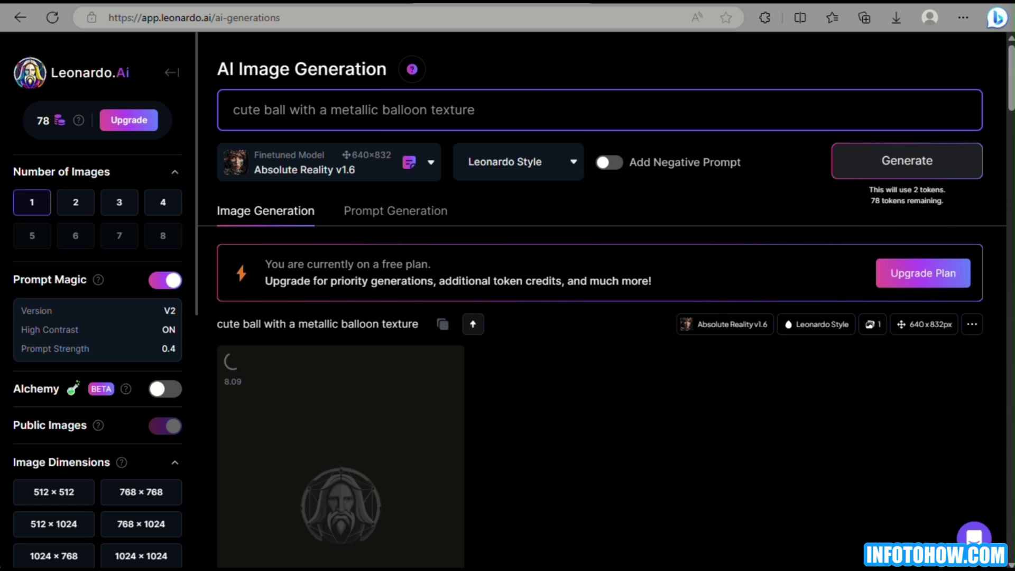
scroll(621, 480, down, 5)
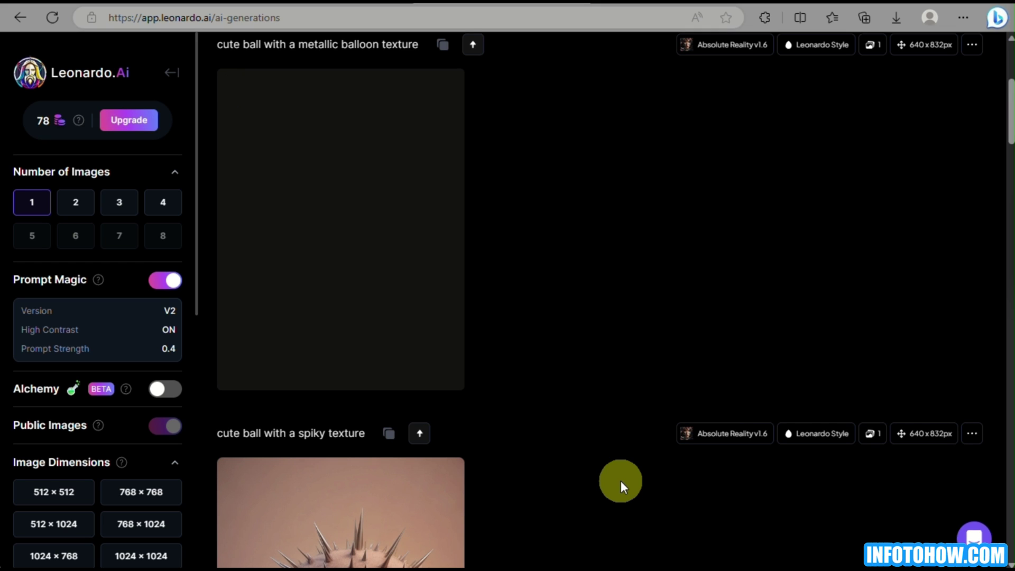
scroll(413, 85, up, 5)
- Insert "foil" after "metallic" in the balloon texture prompt, generate the image and inspect it enlarged
drag(378, 103, 332, 100)
click(378, 104)
text(foil balloon texture)
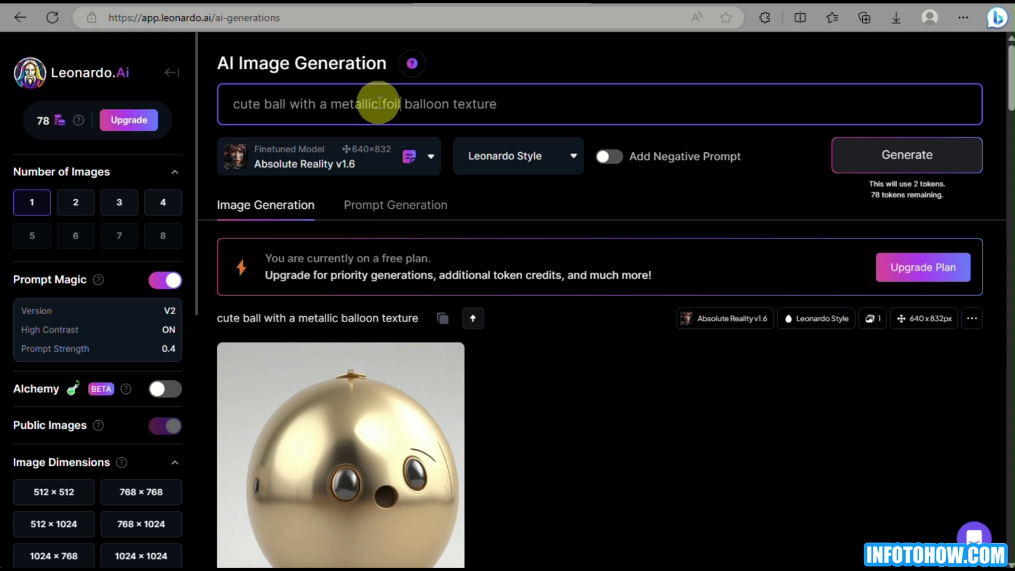
key(Return)
scroll(417, 317, down, 3)
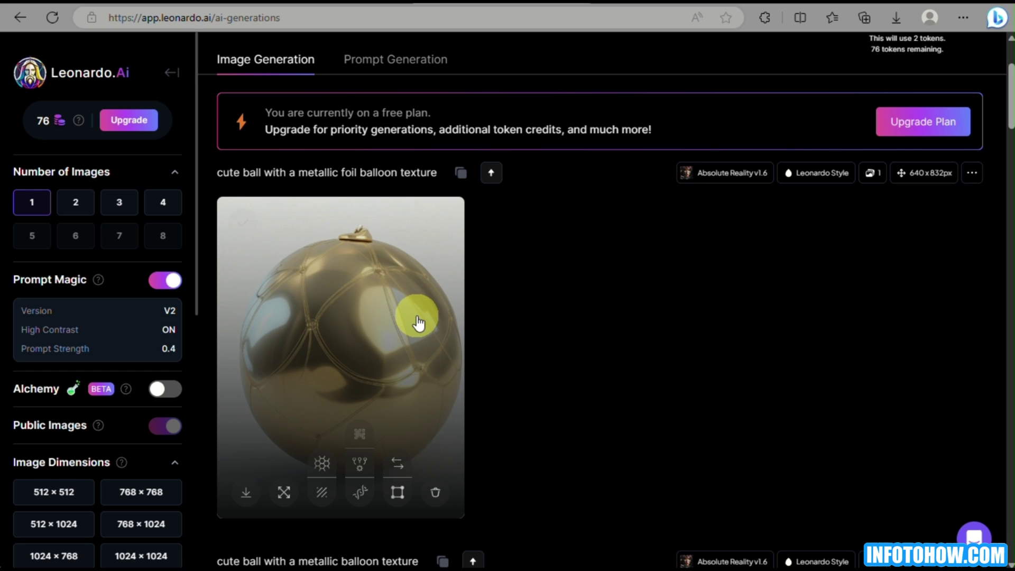
click(417, 322)
key(Escape)
scroll(519, 262, up, 3)
- Change "metallic foil" to "metalfoil" in the ball prompt and generate the image
drag(380, 109, 550, 109)
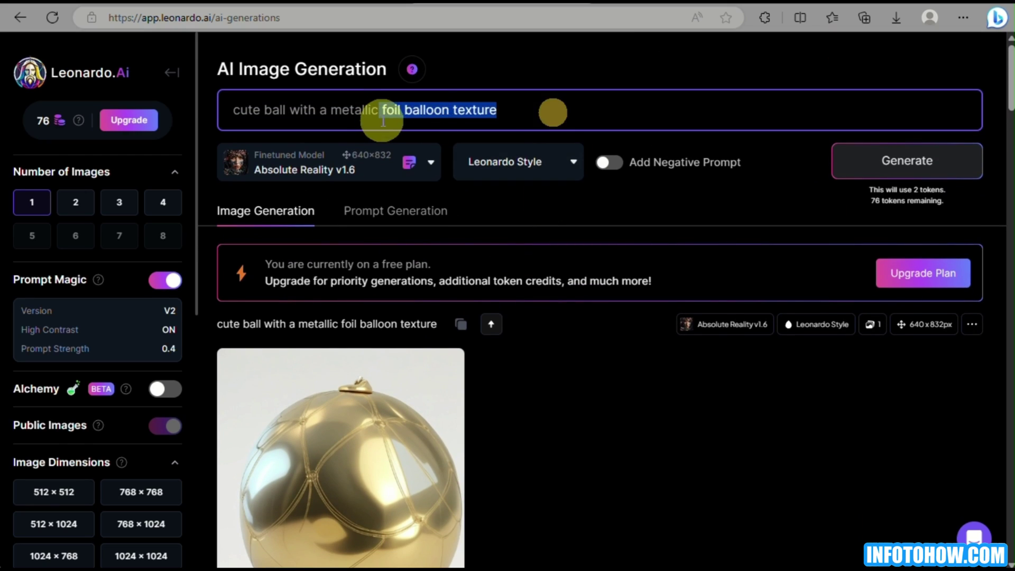
double_click(384, 109)
key(BackSpace)
key(Return)
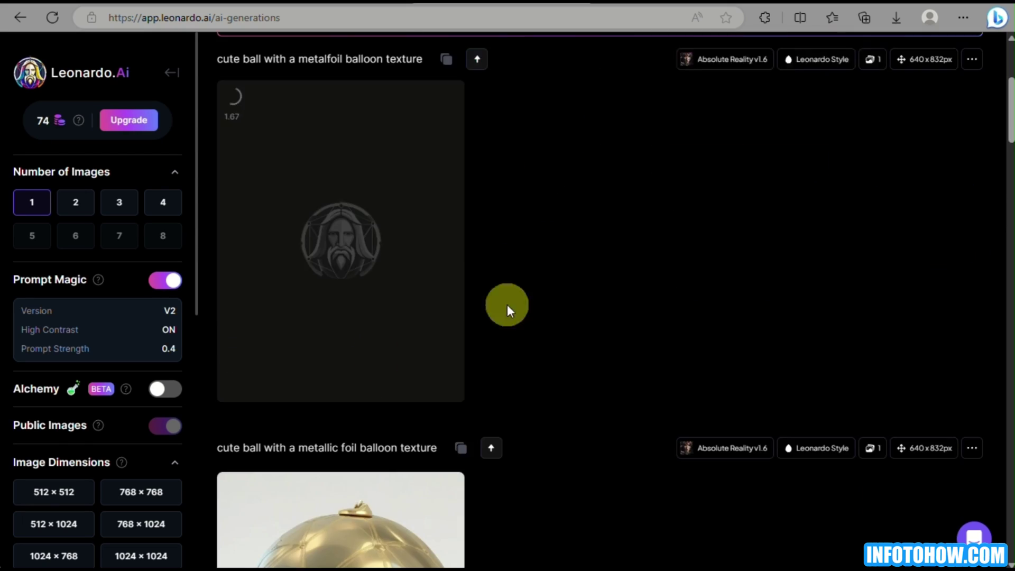
scroll(715, 290, down, 10)
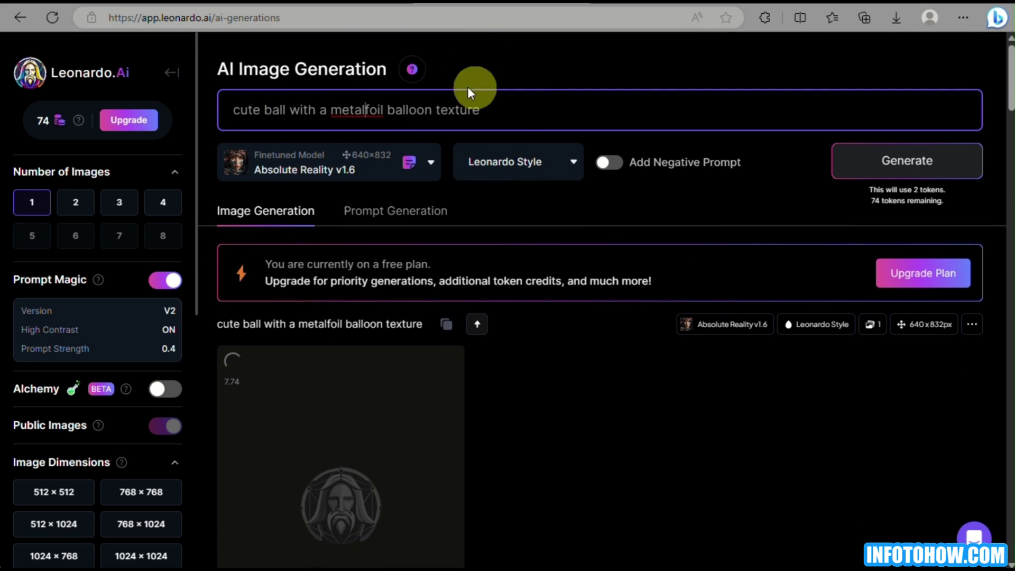
- Change the prompt to "cute fly with a hyper realistic texture", generate the image and inspect it enlarged
double_click(276, 110)
key(BackSpace)
text(fly)
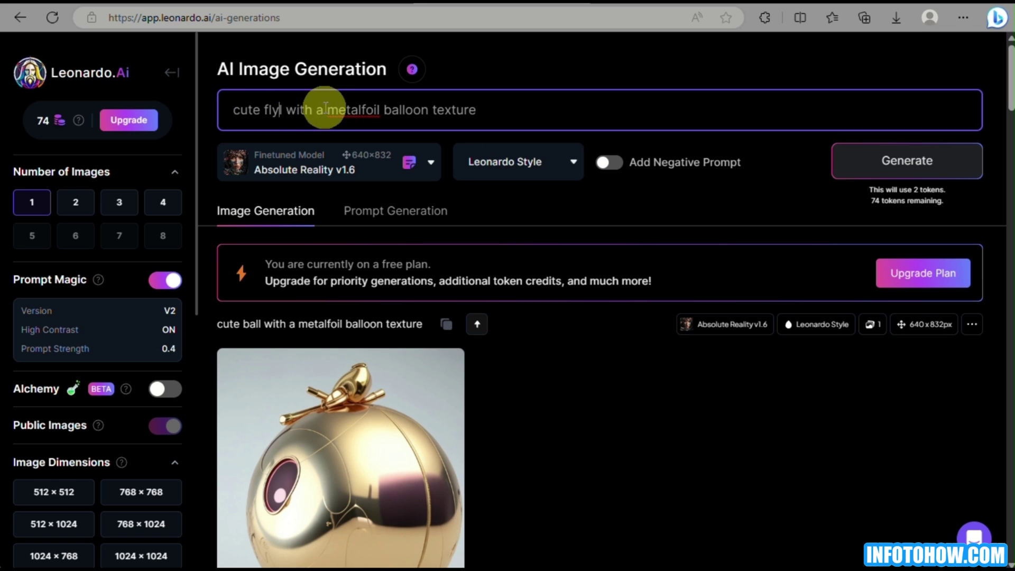
drag(499, 109, 324, 110)
text(fly with a hyper realistic text)
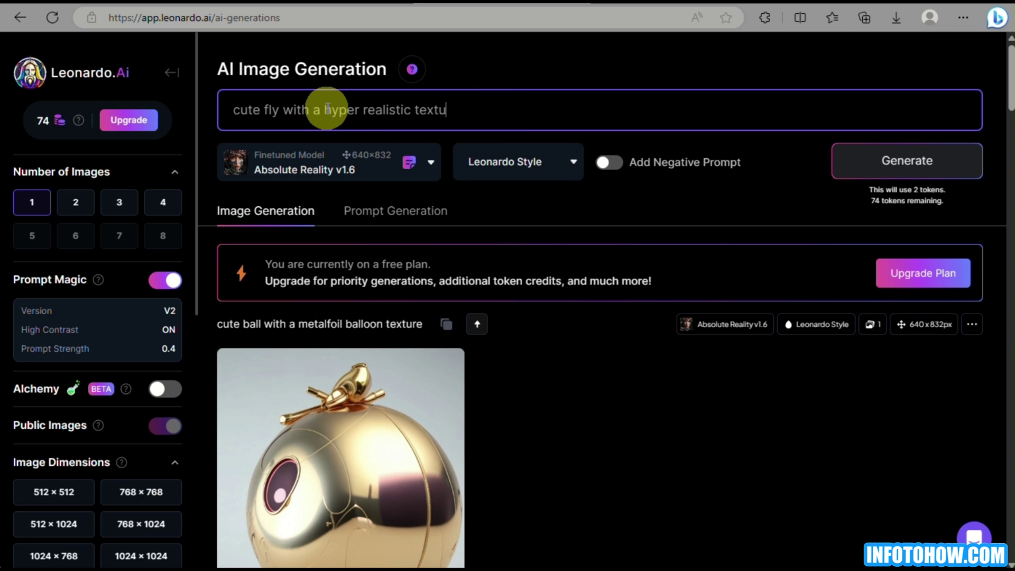
text(ure)
key(Return)
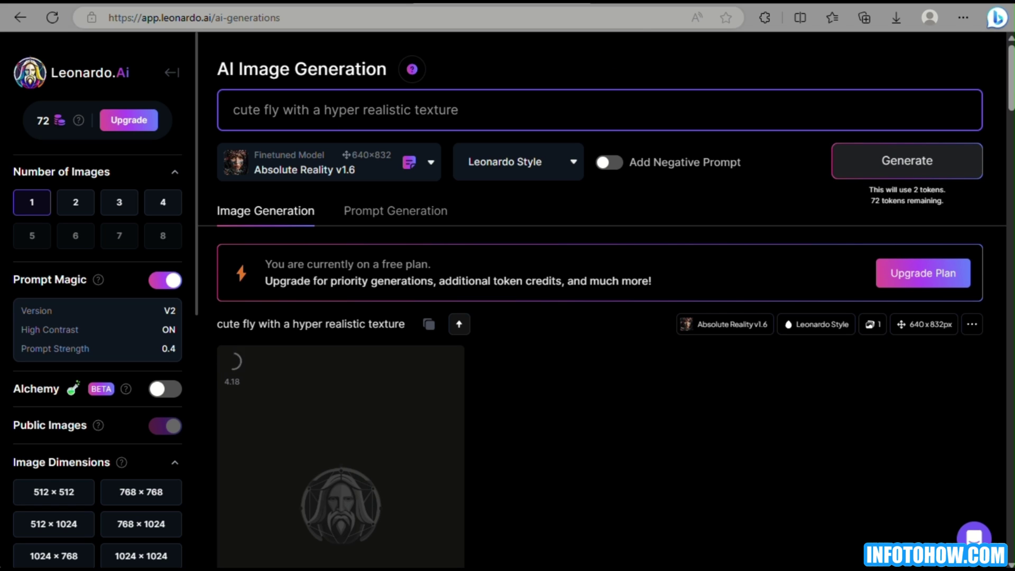
scroll(309, 449, down, 5)
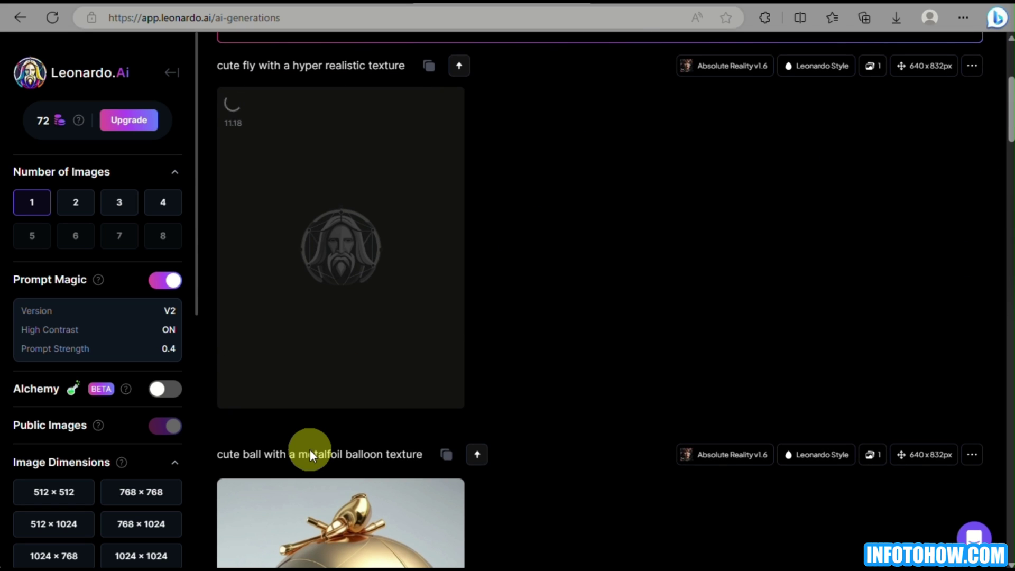
scroll(310, 449, up, 4)
scroll(310, 449, down, 2)
click(340, 363)
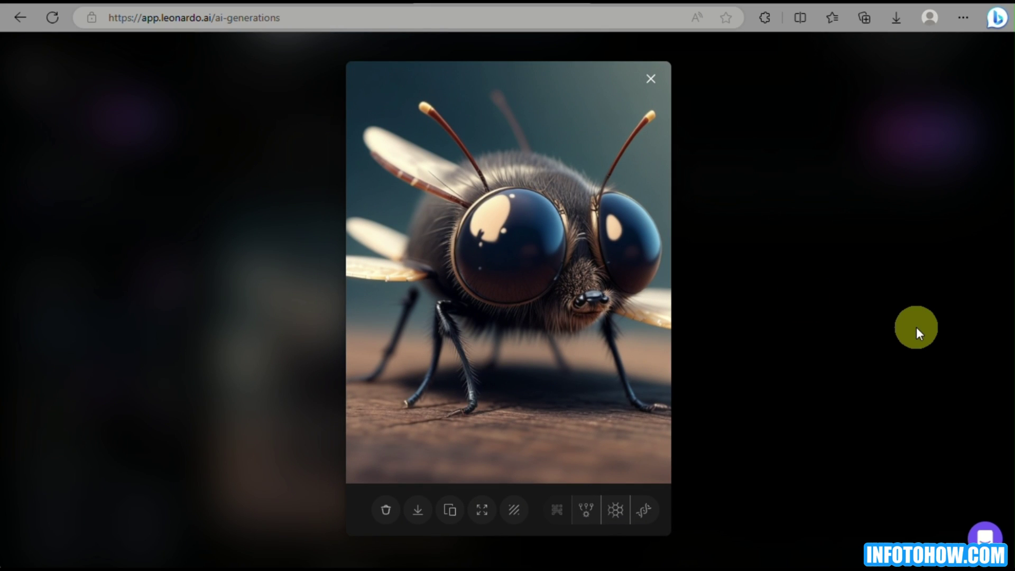
click(652, 80)
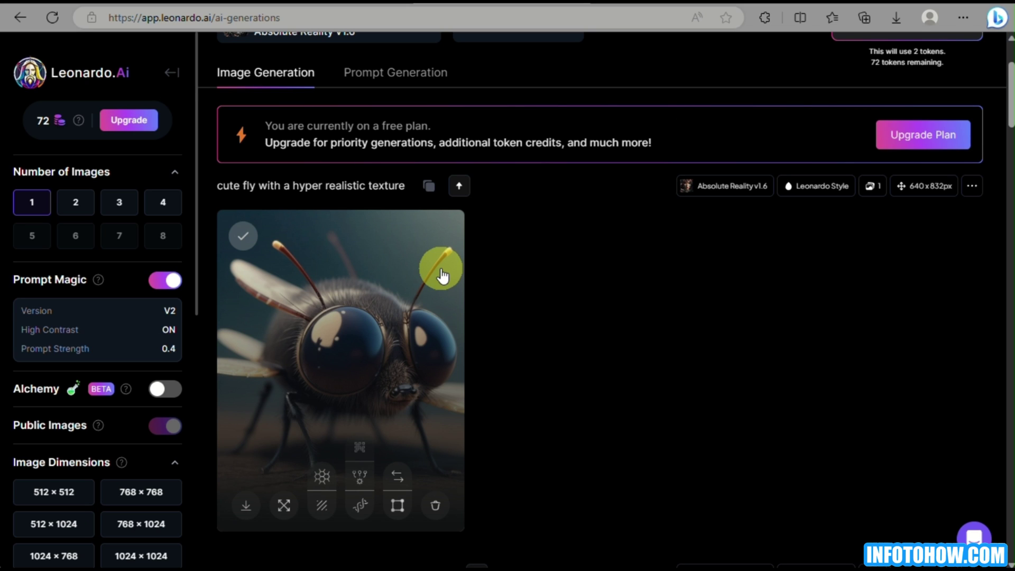
scroll(443, 275, up, 3)
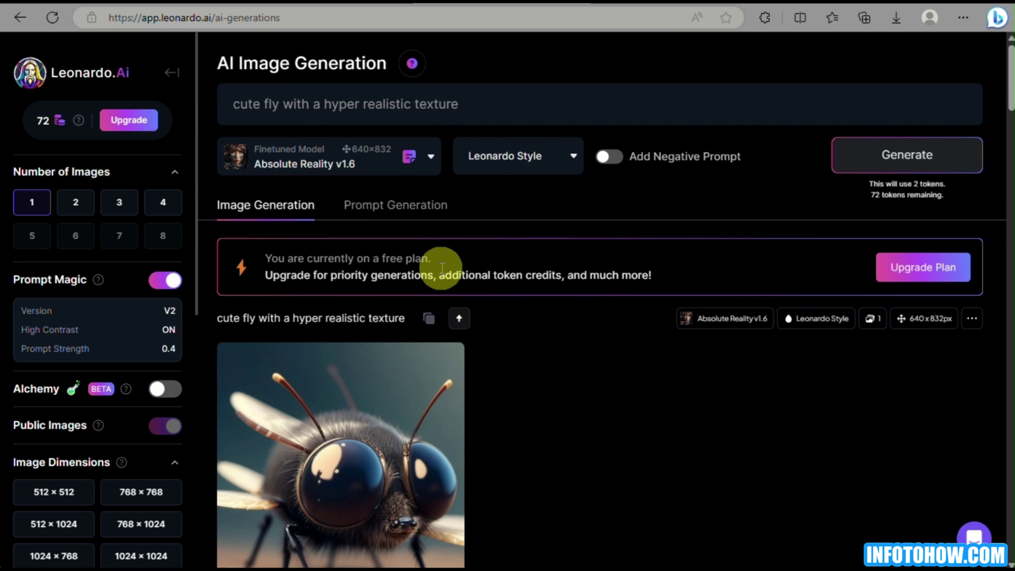
- End the prompt with a period, replace "fly" with "gecko" and generate the image
click(486, 111)
text(.)
double_click(271, 104)
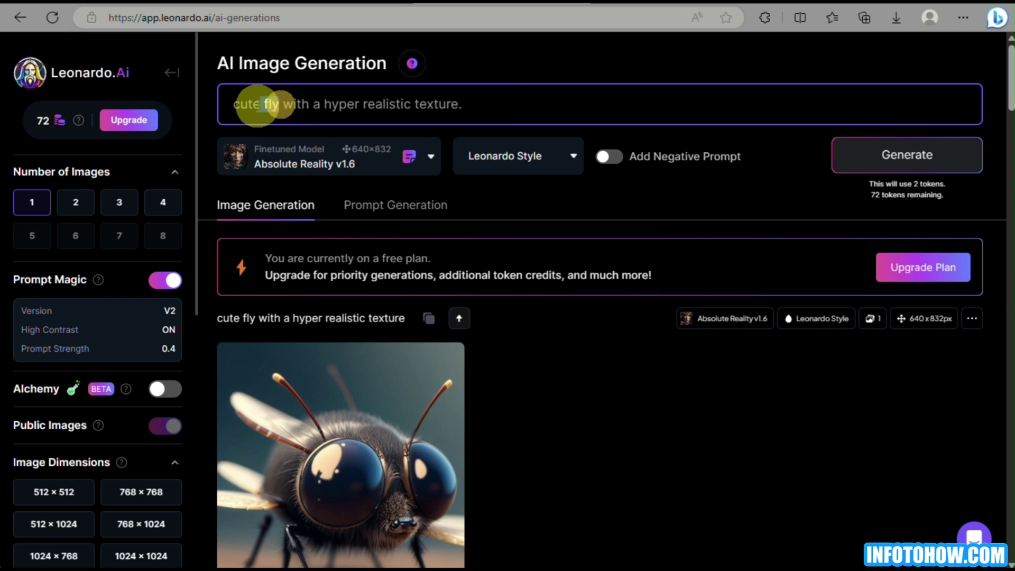
key(Return)
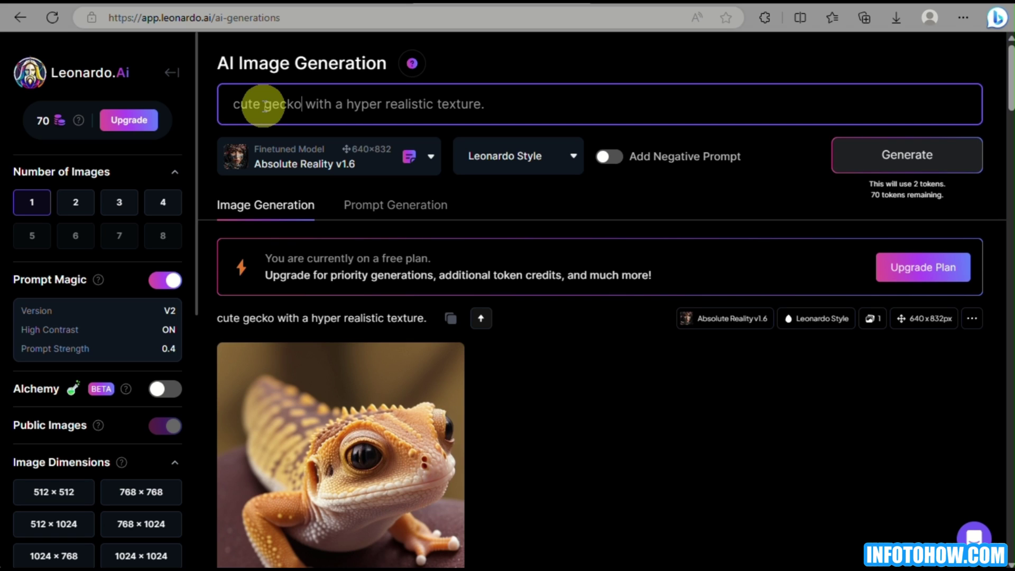
- Replace "gecko" with "baby crocodile" in the hyper realistic prompt, generate the image and view it
double_click(271, 104)
text(baby crocodil)
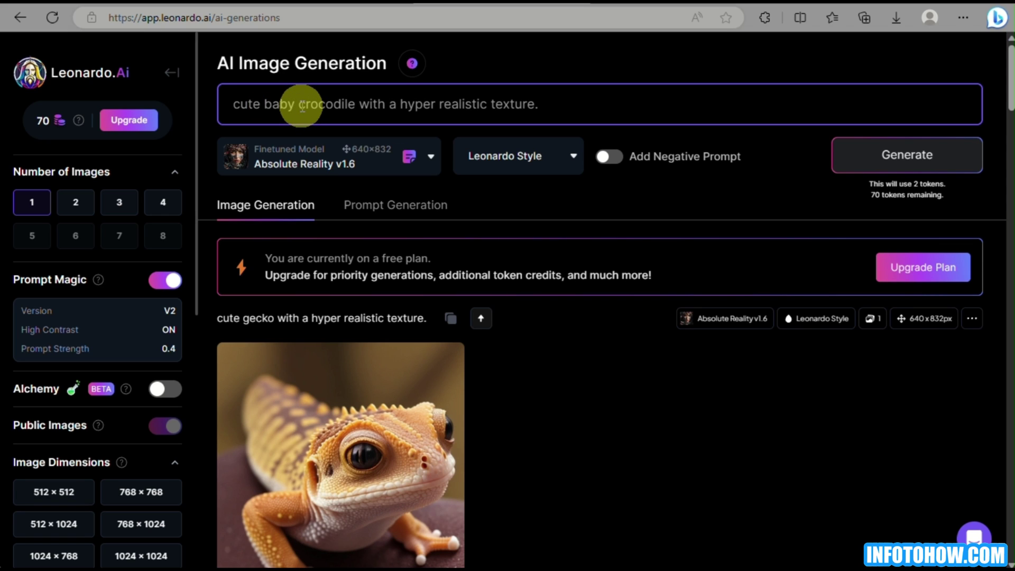
key(Return)
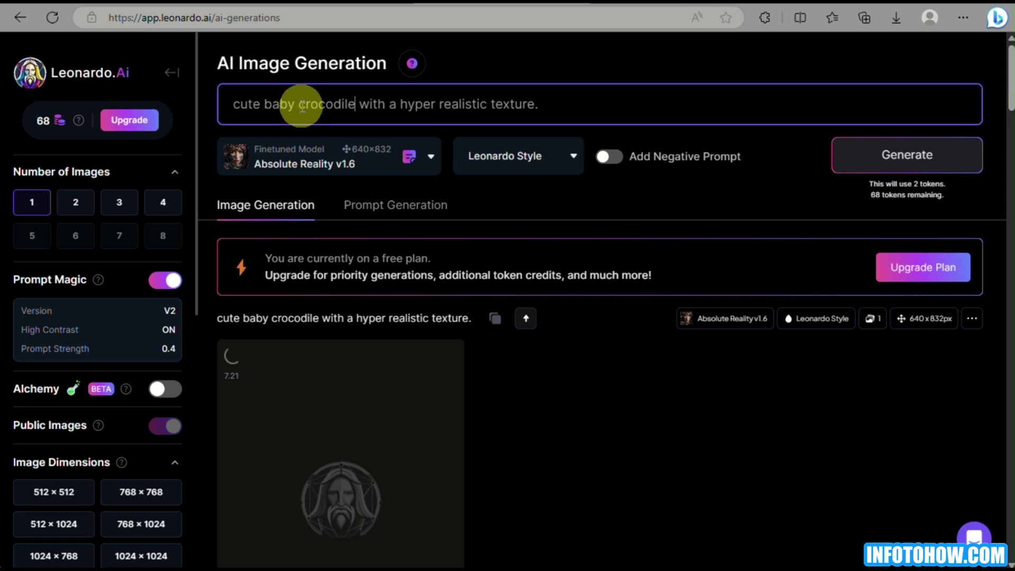
scroll(399, 302, down, 3)
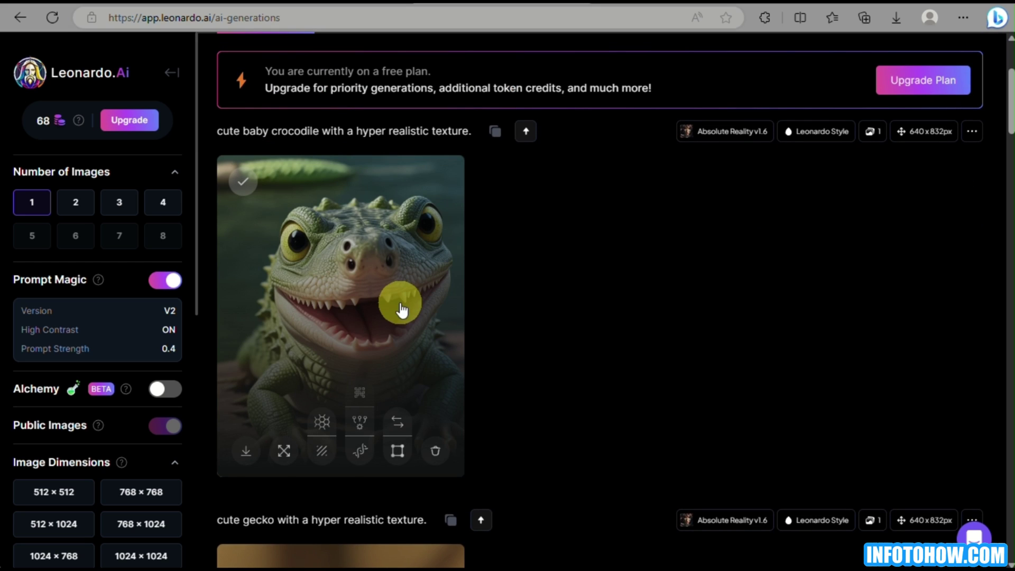
scroll(626, 302, up, 4)
- Replace "crocodile" with "cick" in the hyper realistic prompt, generate the image and view it
drag(365, 109, 304, 110)
text(cick)
key(Return)
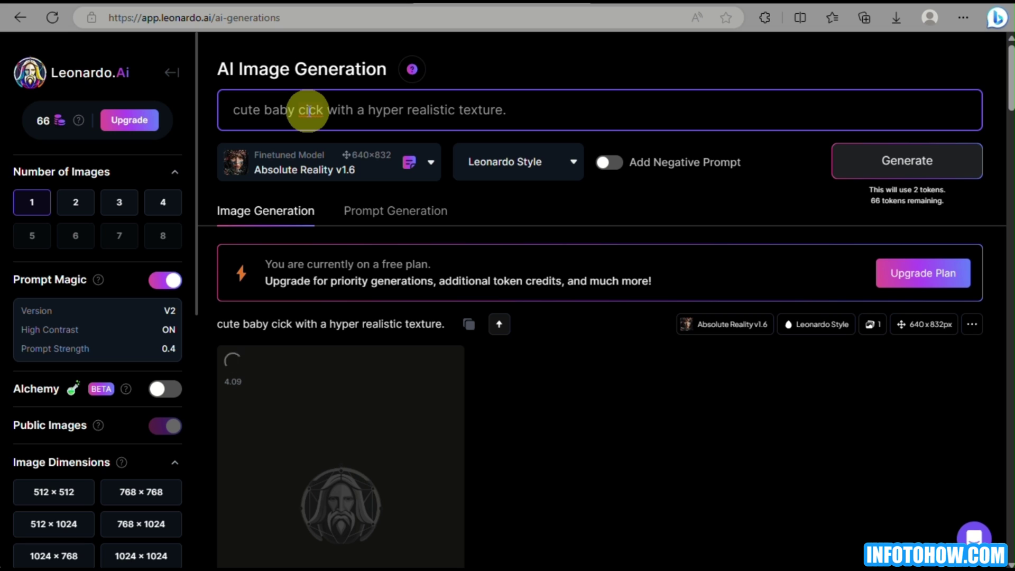
scroll(351, 277, down, 4)
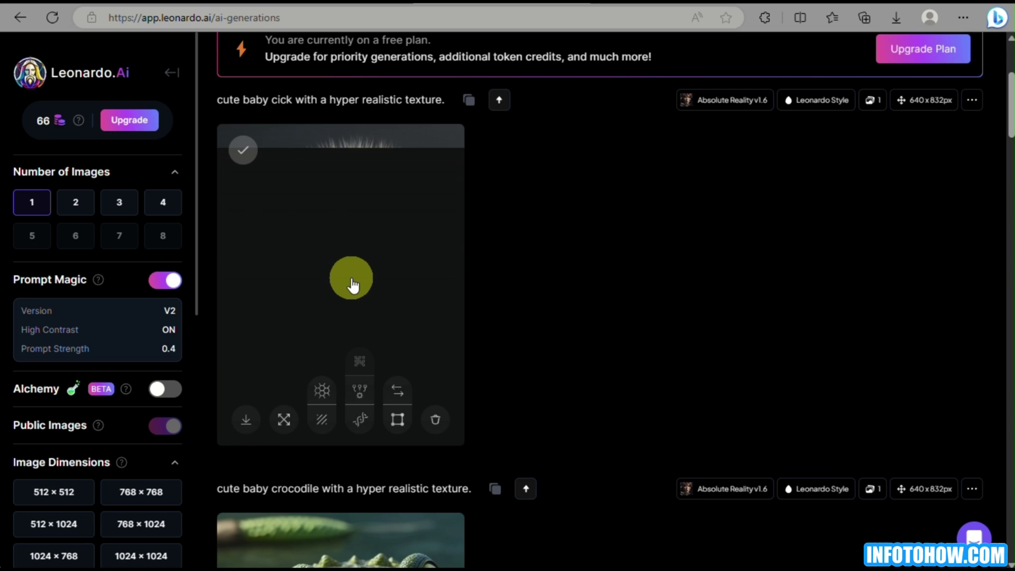
scroll(590, 306, up, 4)
- Correct "cick" to "chick" in the prompt, generate the image and view it
click(305, 79)
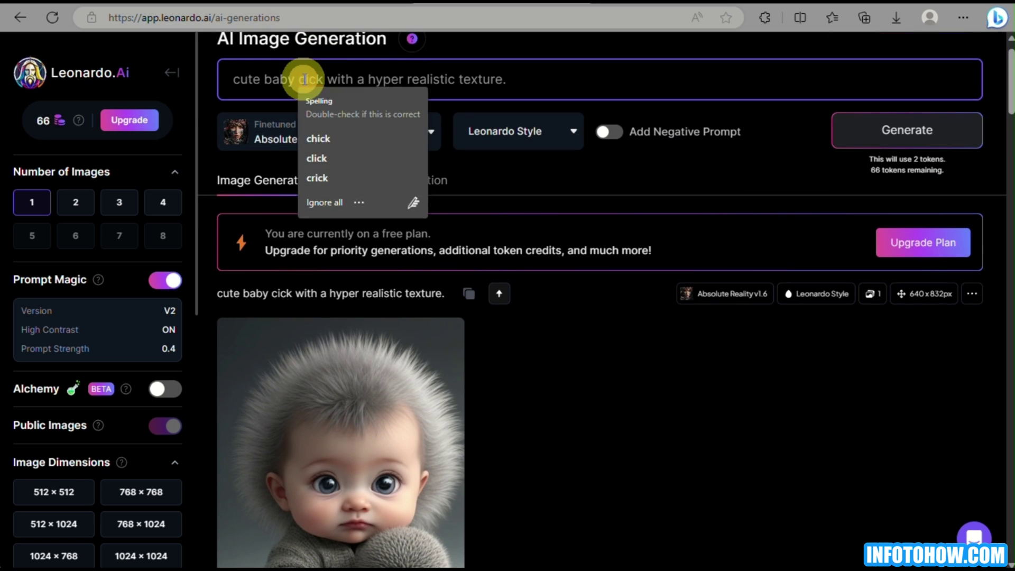
key(Return)
key(Return)
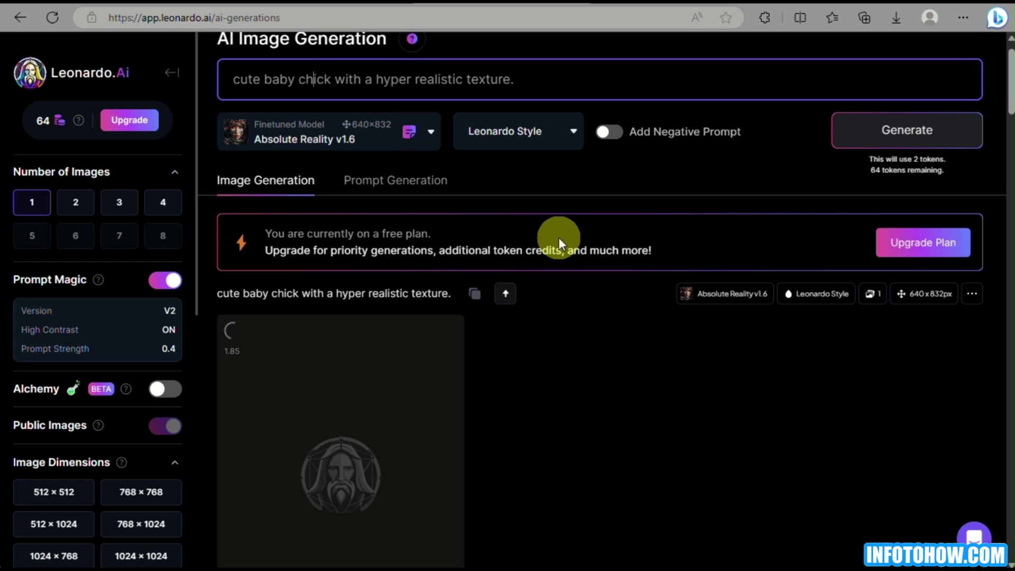
scroll(566, 392, down, 3)
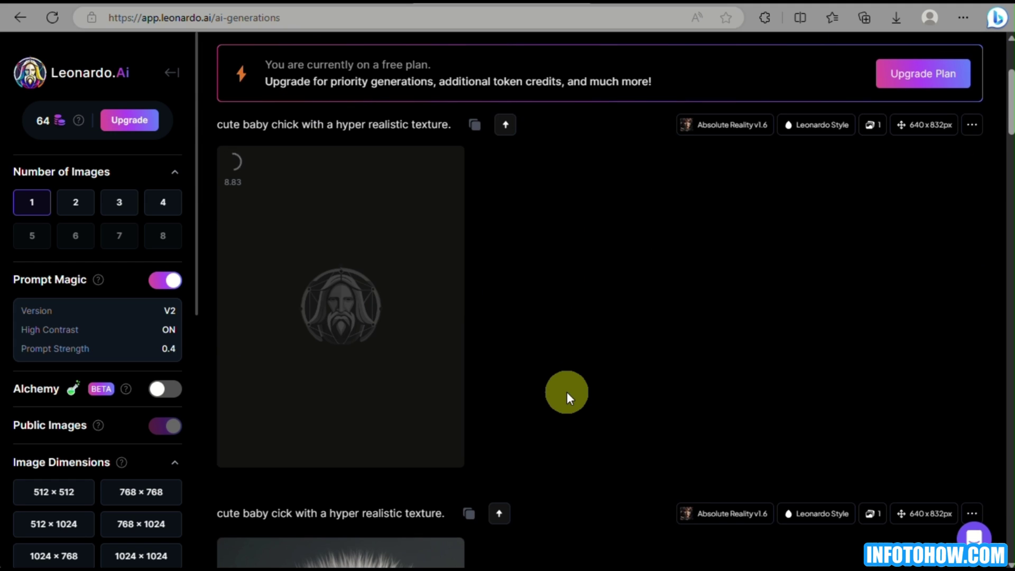
scroll(476, 385, down, 3)
scroll(476, 385, up, 7)
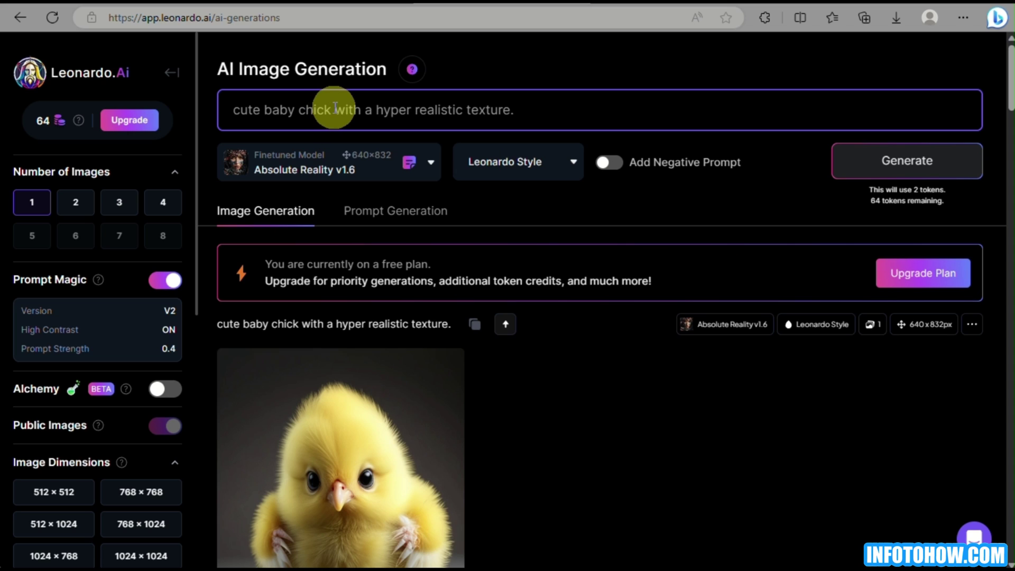
- Replace "cute baby chick" with "very bueatiful chicken" in the prompt, generate the image and inspect it enlarged
drag(329, 110, 119, 118)
text(very)
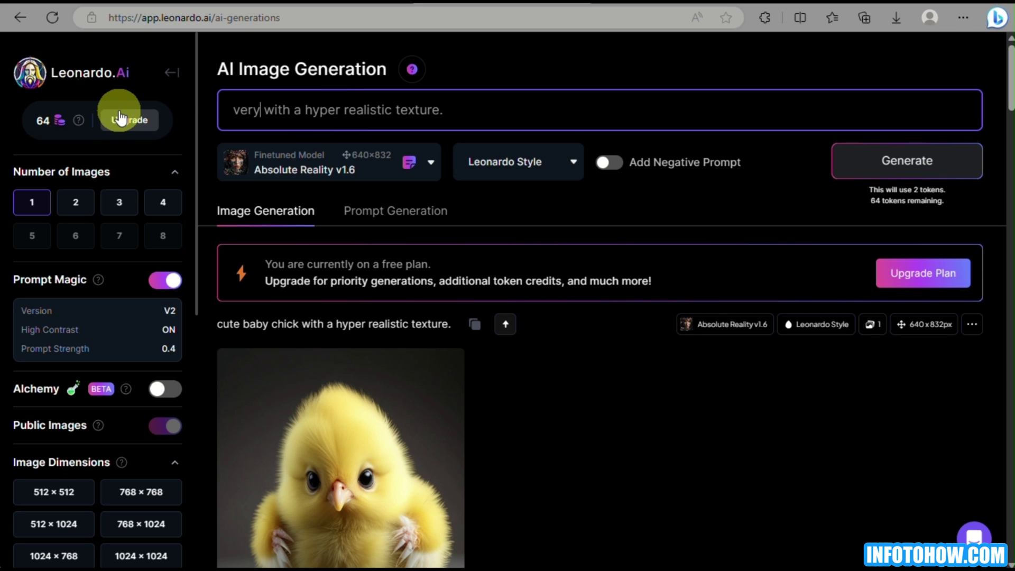
text( bueatiful chicken)
key(Return)
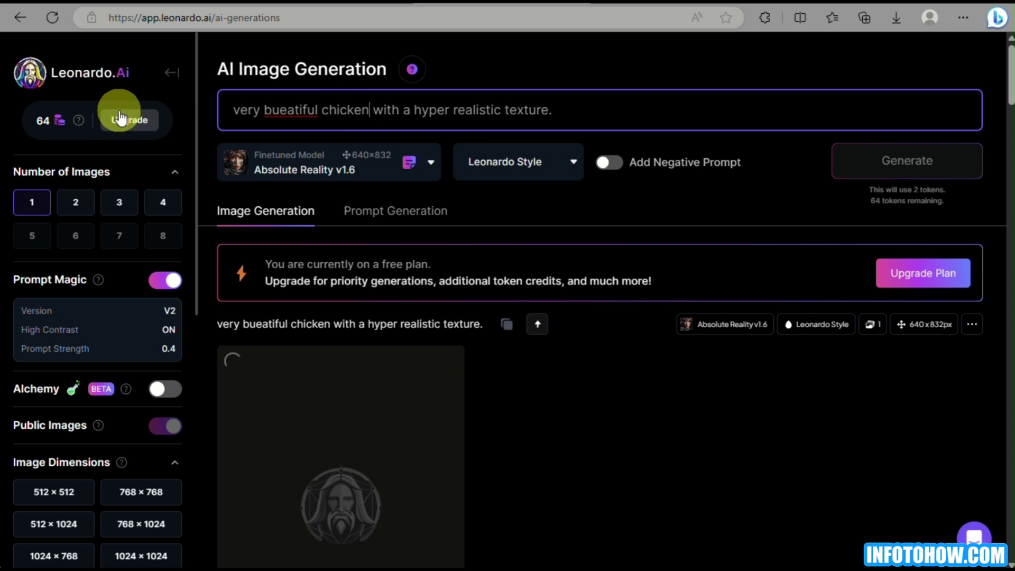
scroll(331, 425, down, 4)
scroll(331, 428, up, 3)
scroll(560, 356, down, 4)
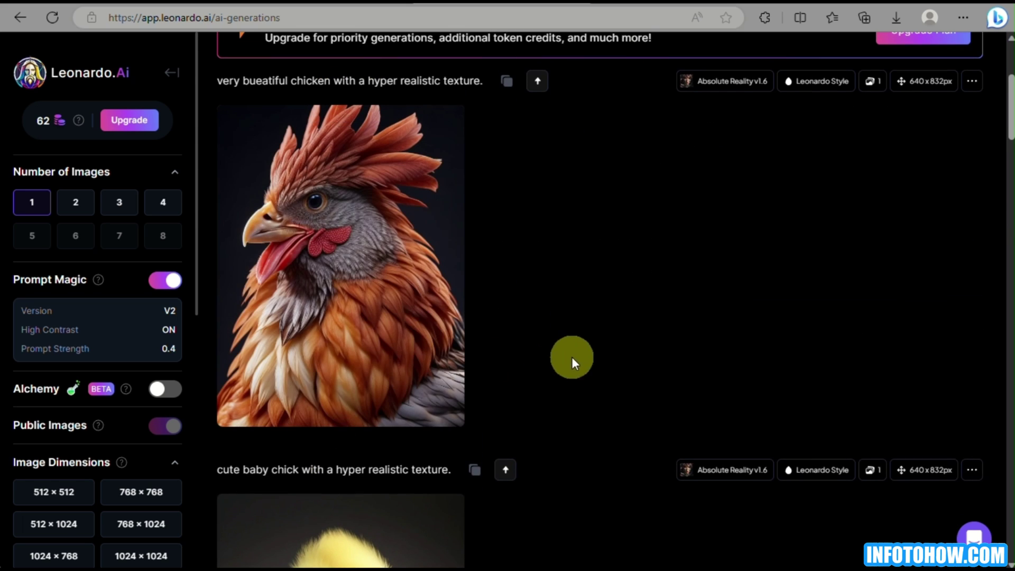
click(408, 290)
click(650, 77)
scroll(475, 202, up, 4)
scroll(798, 401, down, 4)
scroll(743, 159, down, 2)
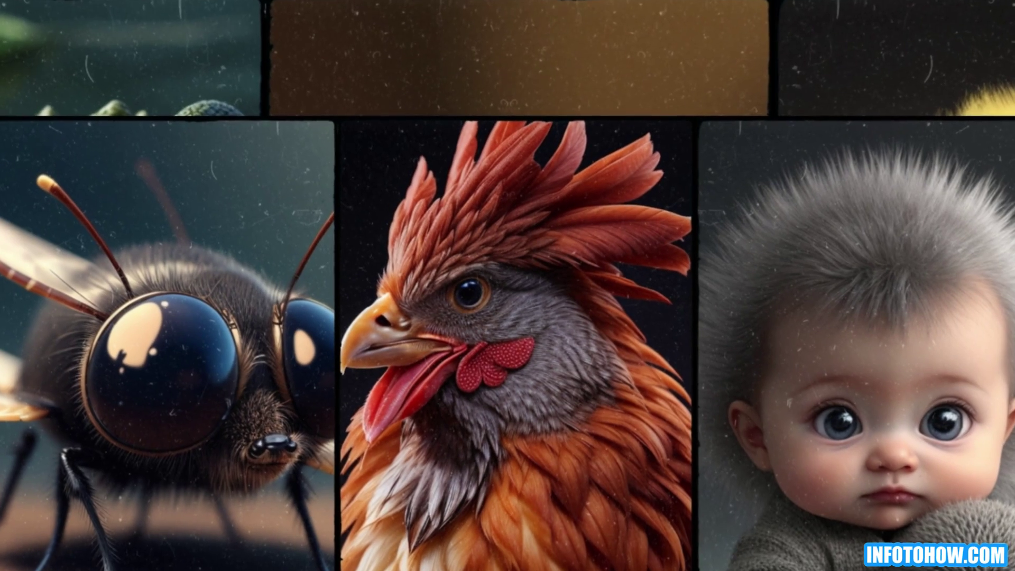